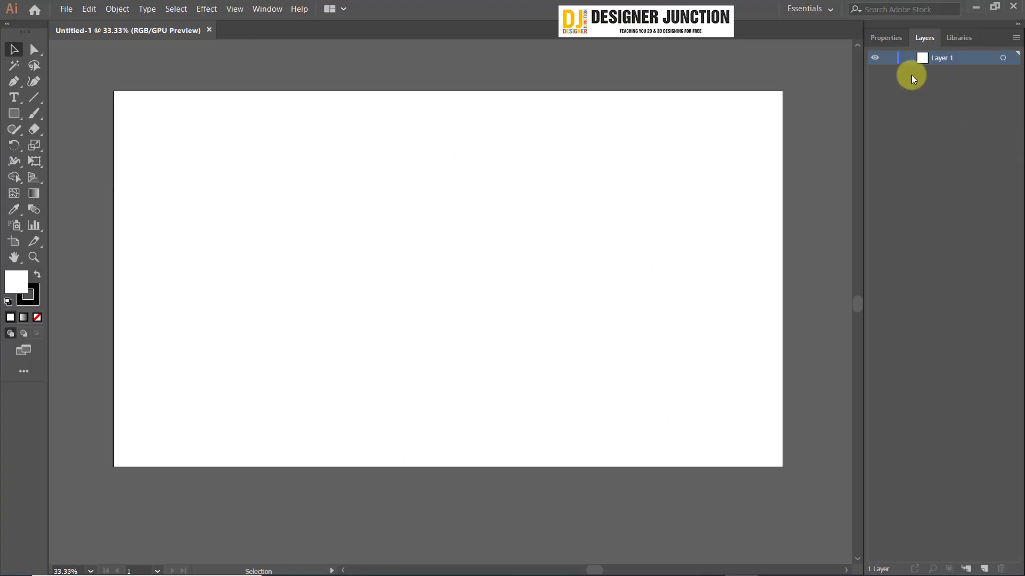
Step: Look through the Properties, Layers and Libraries panels, finishing with the Layers panel displayed
left_click(894, 37)
left_click(923, 37)
left_click(958, 38)
left_click(870, 38)
left_click(952, 38)
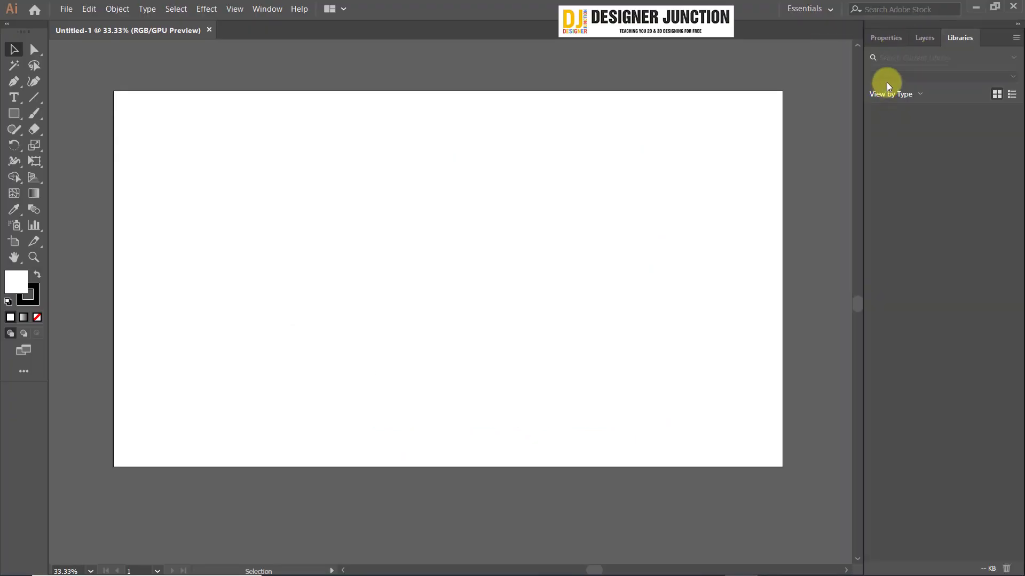
left_click(887, 39)
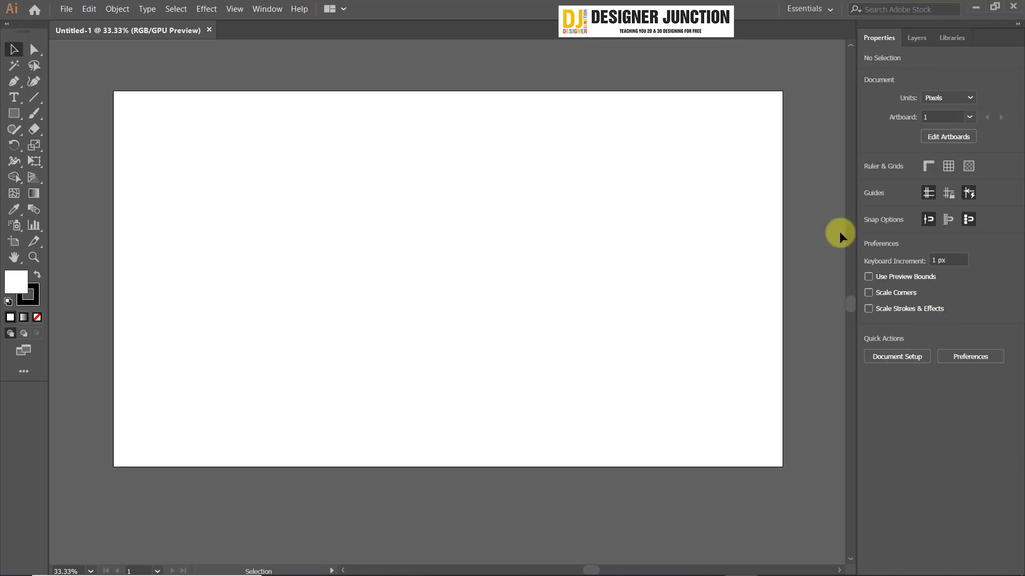
left_click(917, 38)
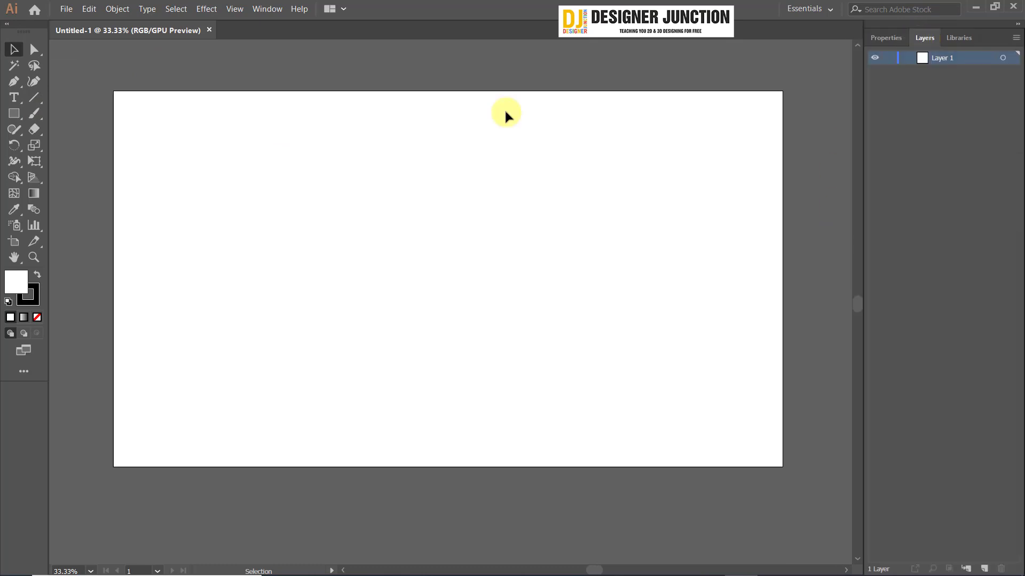
Step: Hide the Layers panel from the workspace and show it again
left_click(266, 9)
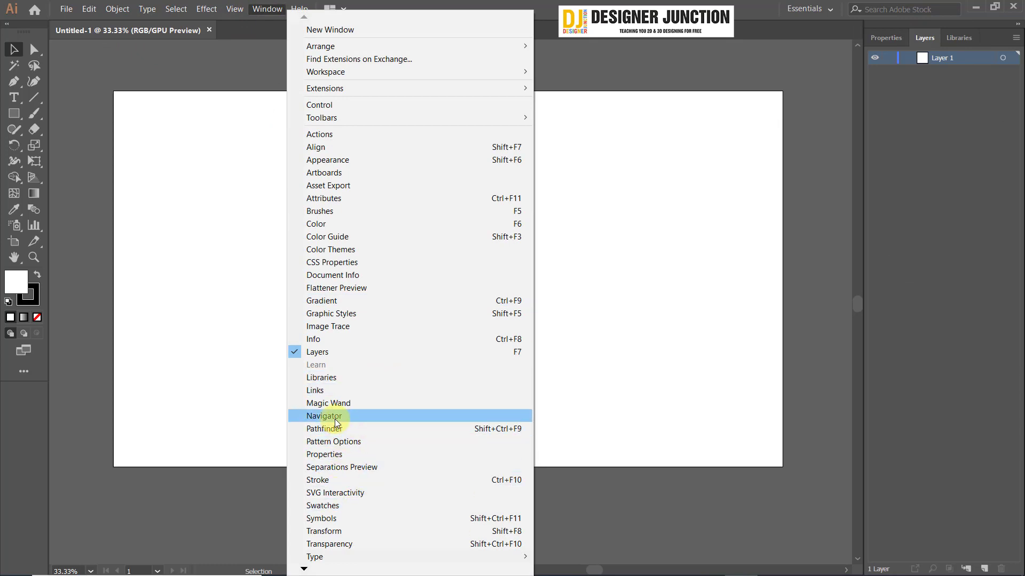
left_click(350, 354)
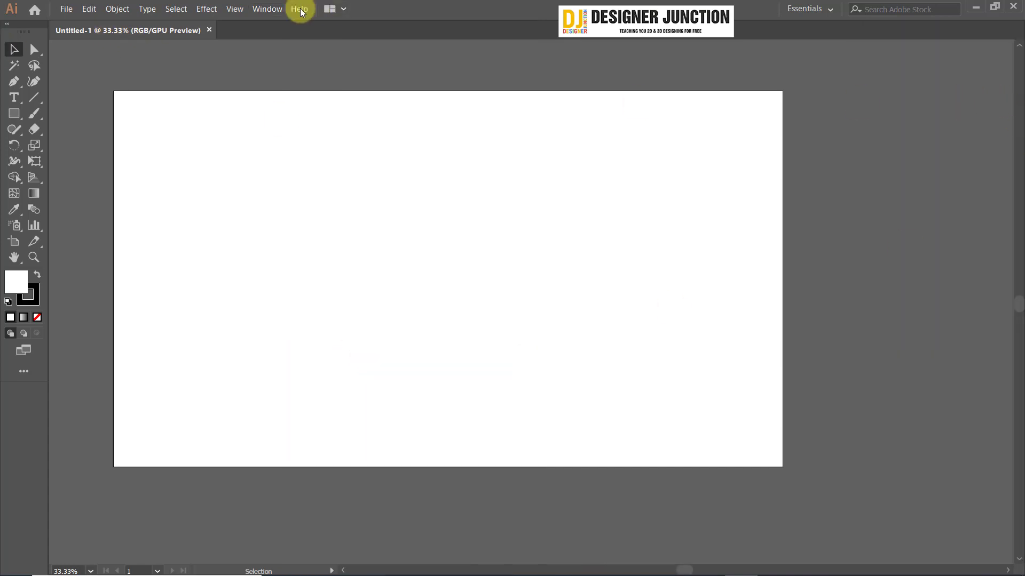
left_click(267, 9)
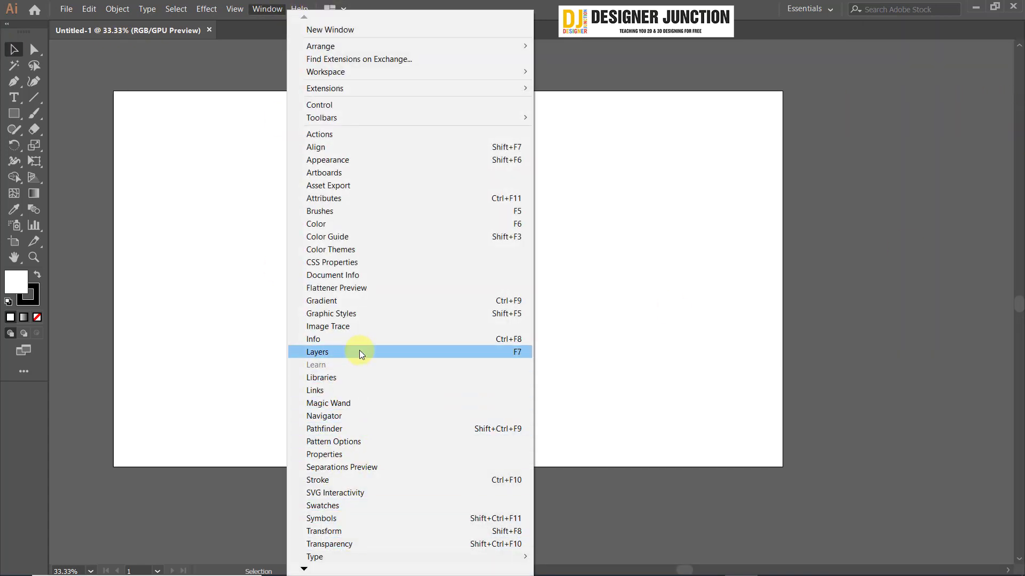
left_click(360, 352)
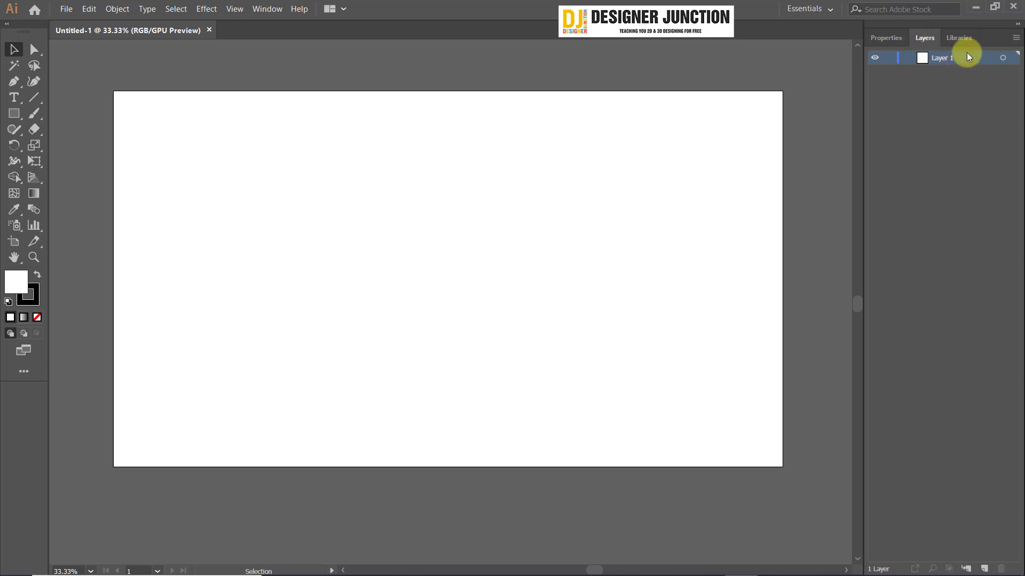
Step: Draw a rectangle in the upper-left part of the artboard on Layer 1 and fill it with red B72929
left_click(13, 113)
left_click_drag(280, 167, 437, 283)
double_click(16, 277)
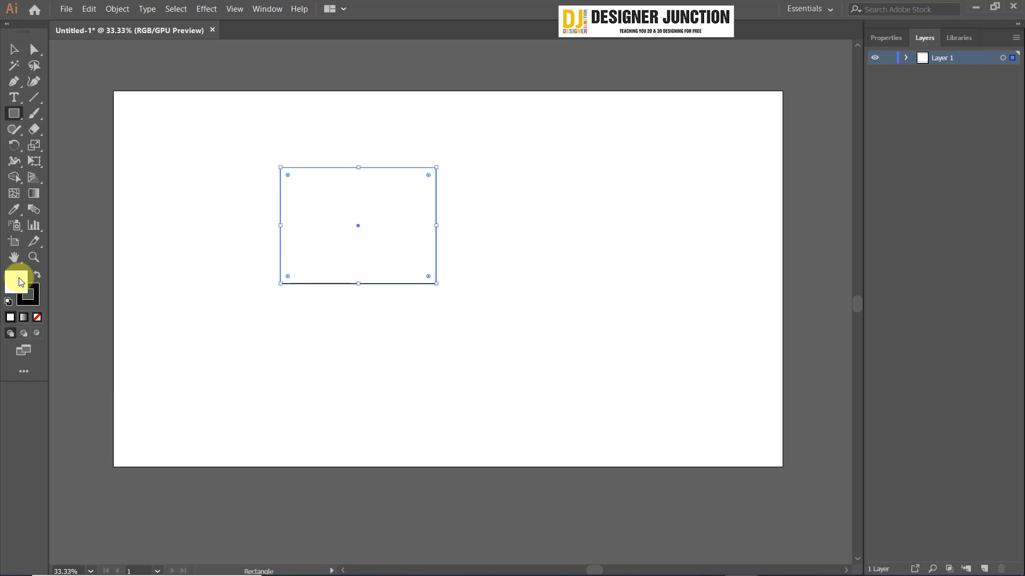
left_click(607, 179)
left_click(817, 98)
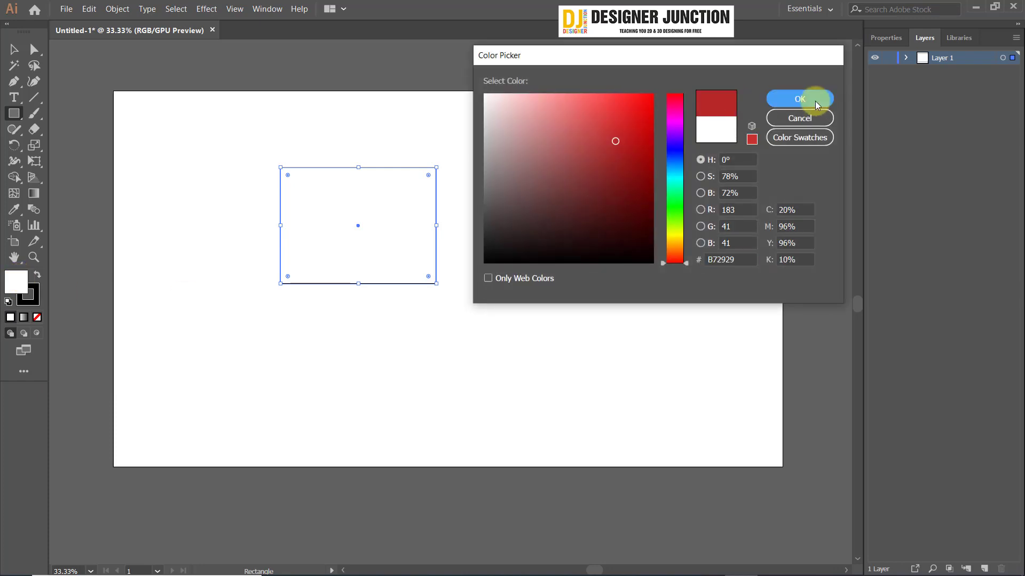
Step: Move the red rectangle slightly up and to the right on the artboard, then deselect it
left_click(9, 56)
left_click(339, 64)
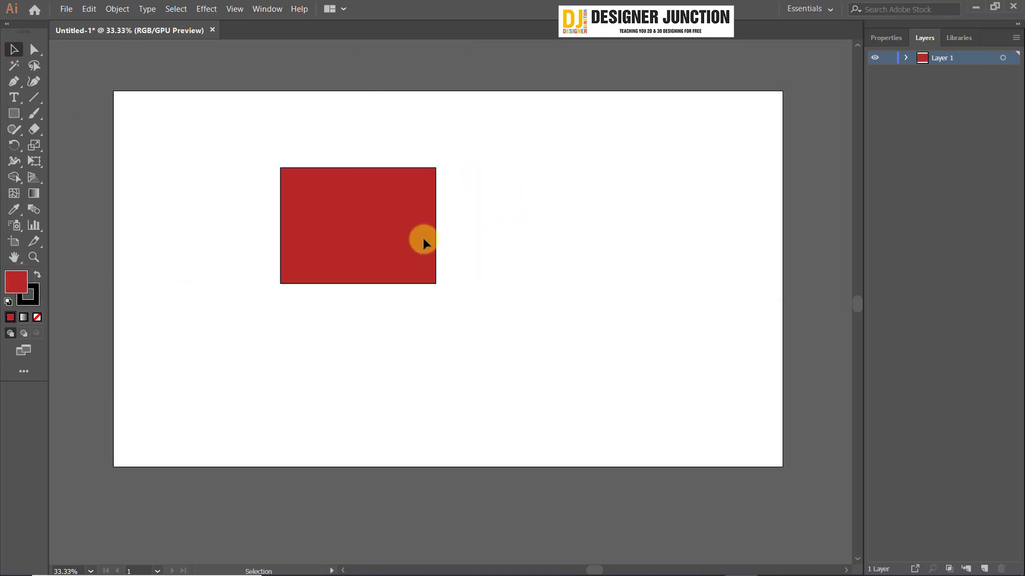
mouse_move(375, 216)
left_mouse_down()
mouse_move(622, 348)
mouse_move(383, 216)
mouse_move(391, 205)
left_mouse_up()
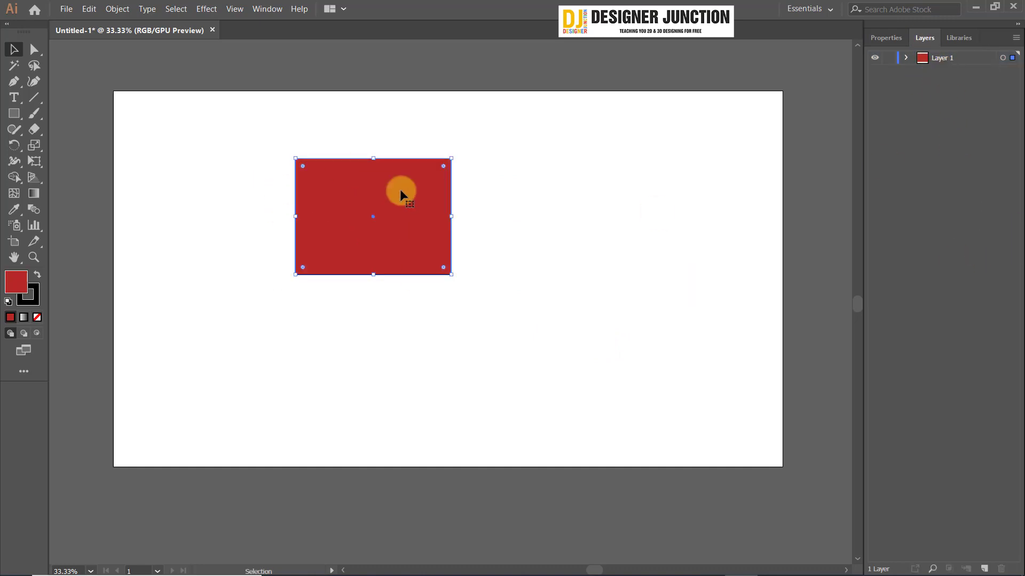
left_click(355, 63)
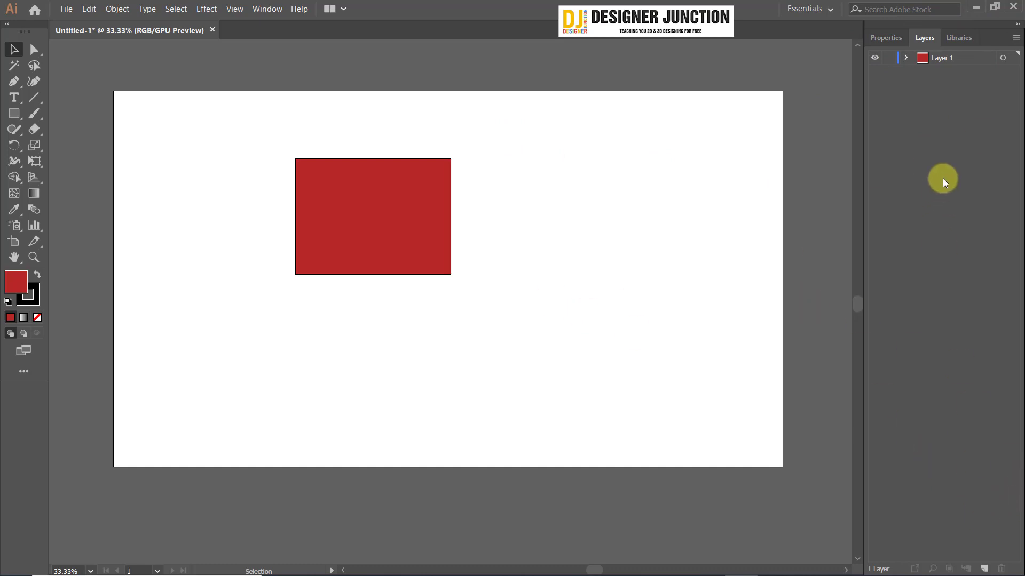
Step: Add a new layer above Layer 1 and draw a large tilted hexagon on it overlapping the red rectangle's right side
left_click(941, 58)
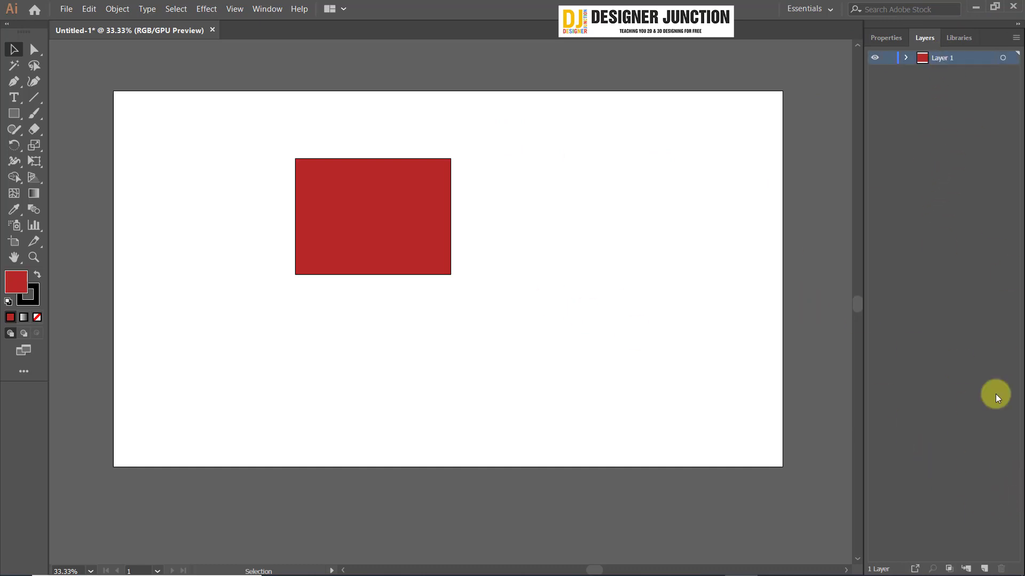
left_click(984, 569)
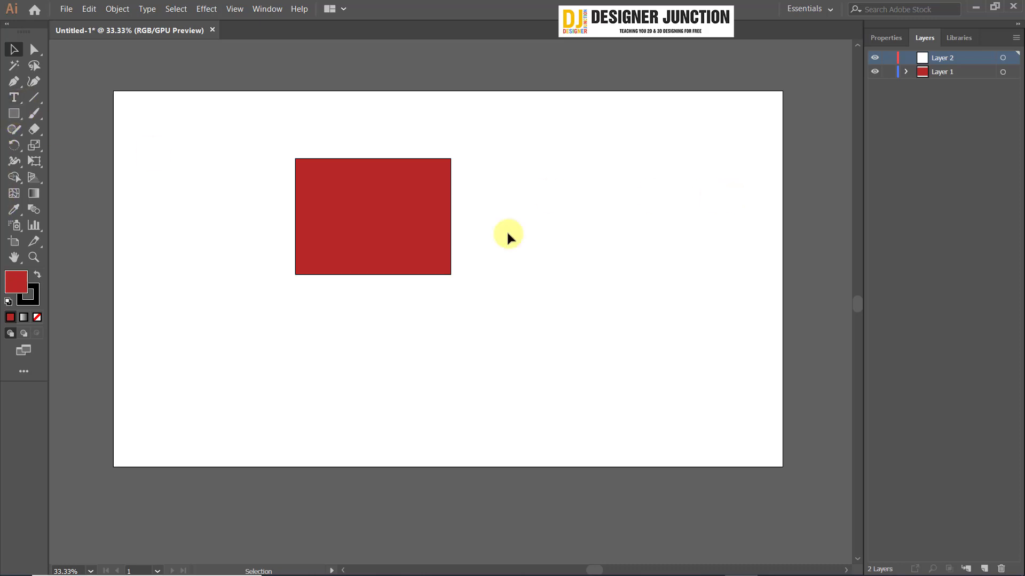
left_click(13, 112)
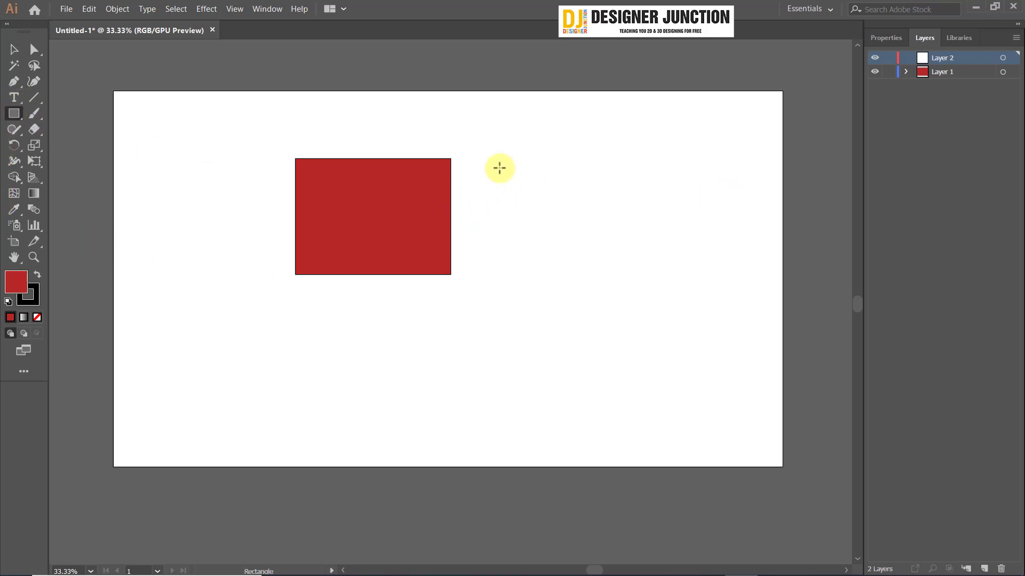
right_click(10, 117)
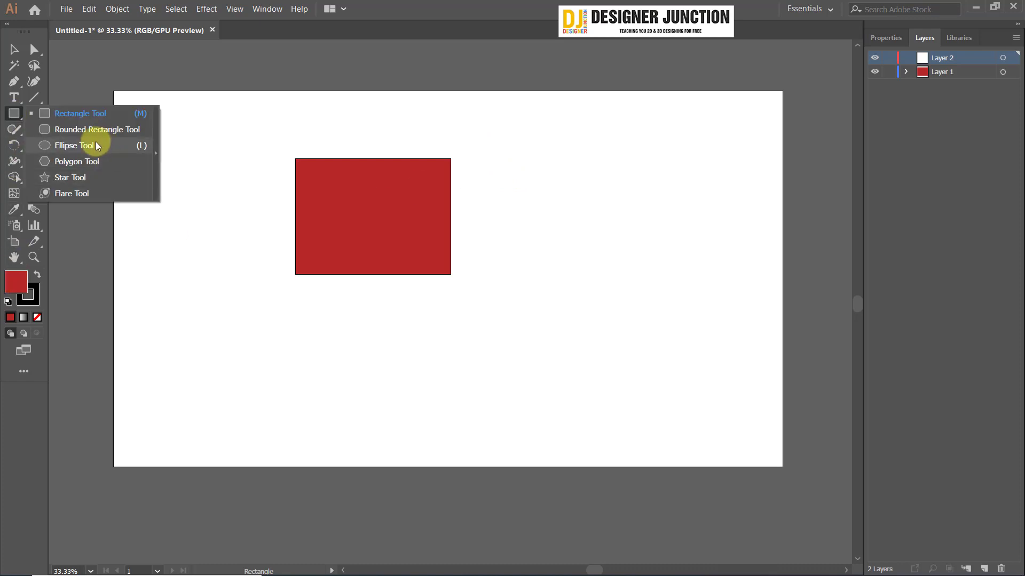
left_click(88, 162)
left_click_drag(499, 207, 555, 272)
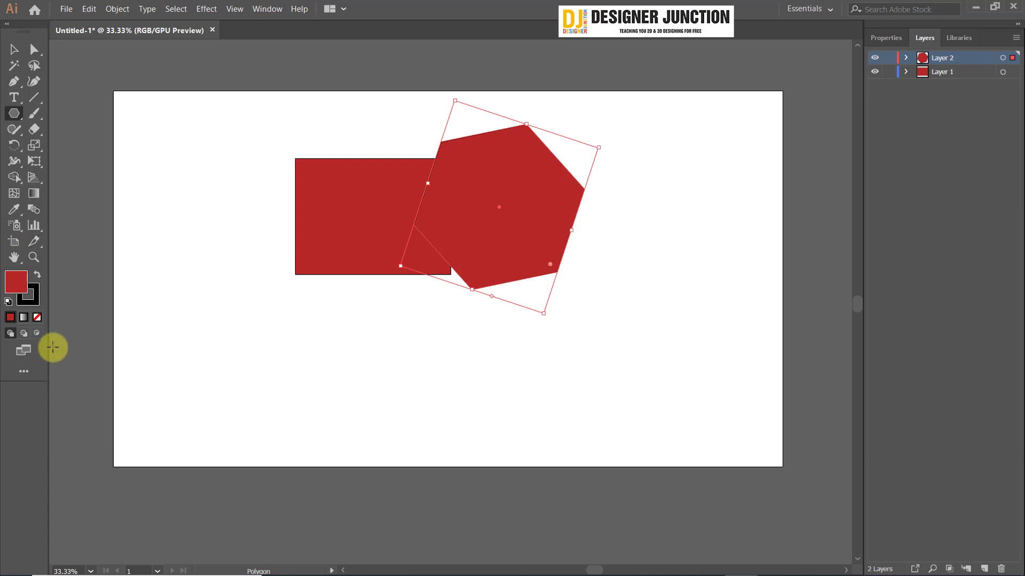
Step: Change the hexagon's fill colour to green 60C655
double_click(16, 283)
left_click(580, 131)
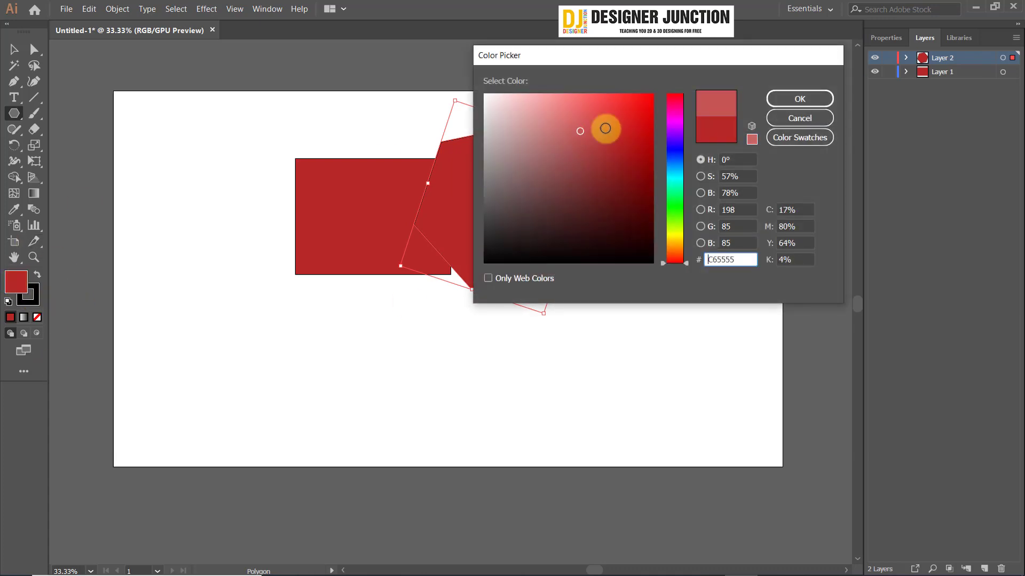
left_click(675, 207)
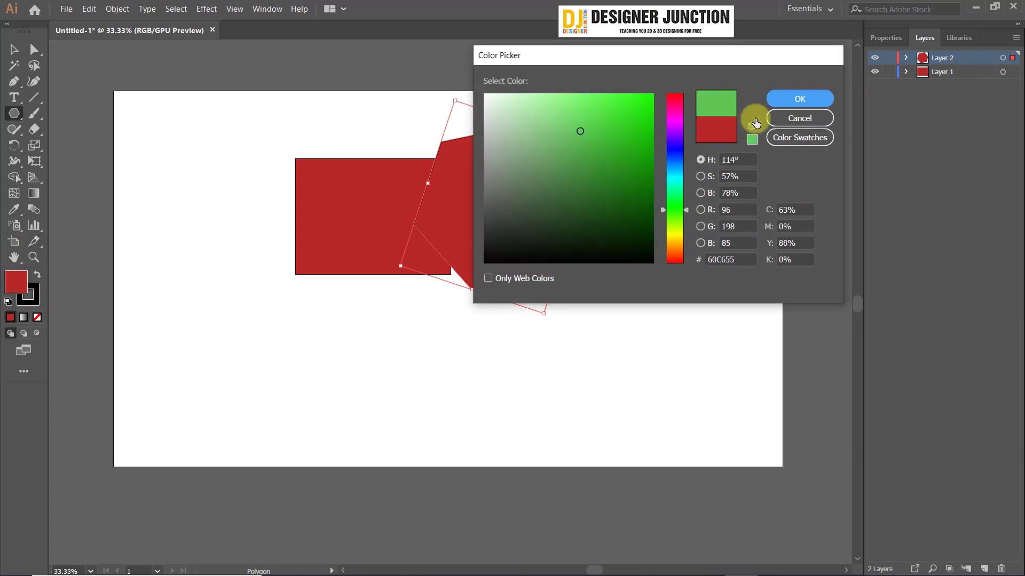
left_click(795, 99)
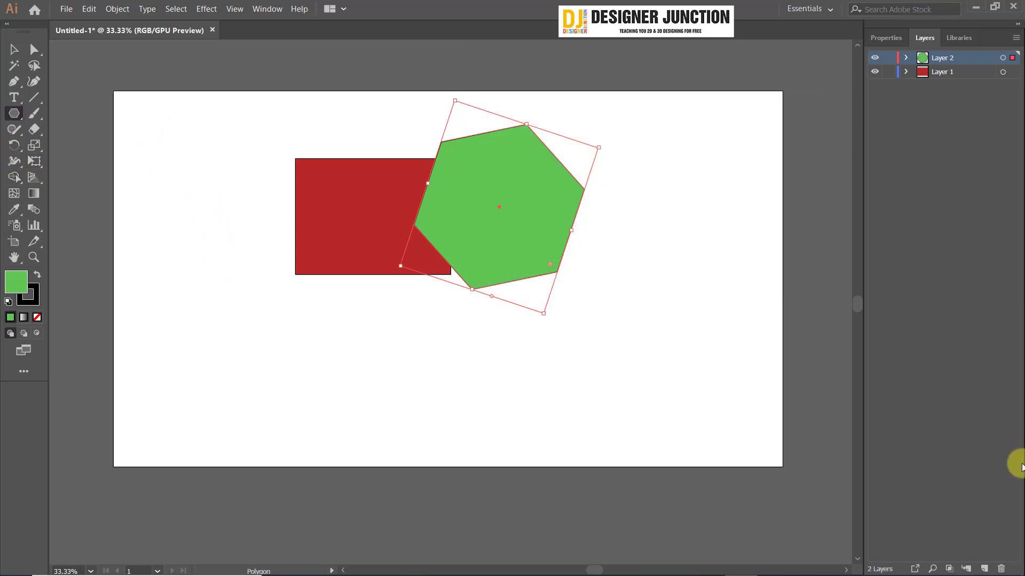
Step: Add a third layer and draw an upright ellipse on it below the red rectangle
left_click(985, 569)
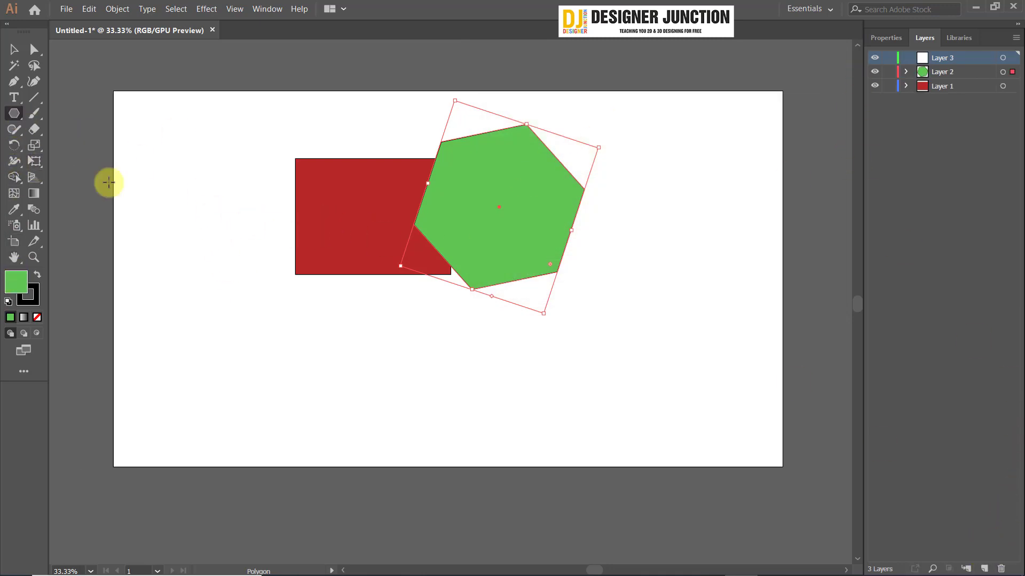
left_click(19, 112)
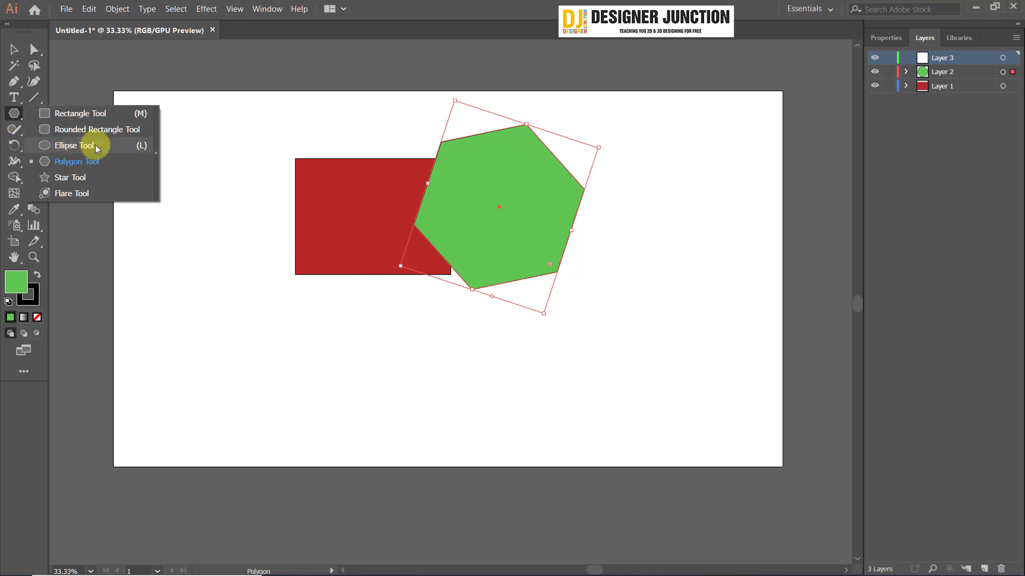
left_click(63, 145)
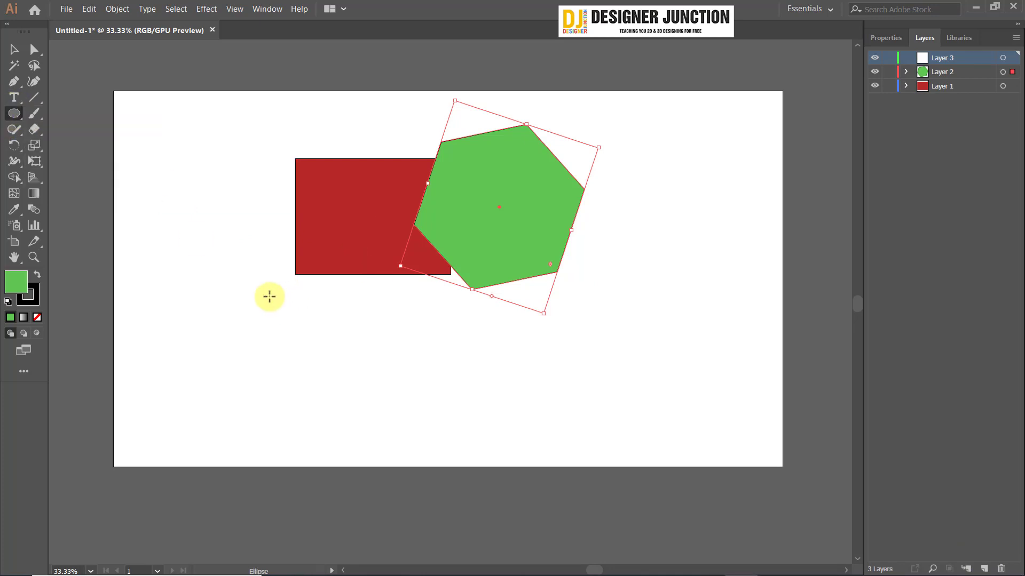
left_click_drag(269, 298, 383, 432)
left_click(14, 50)
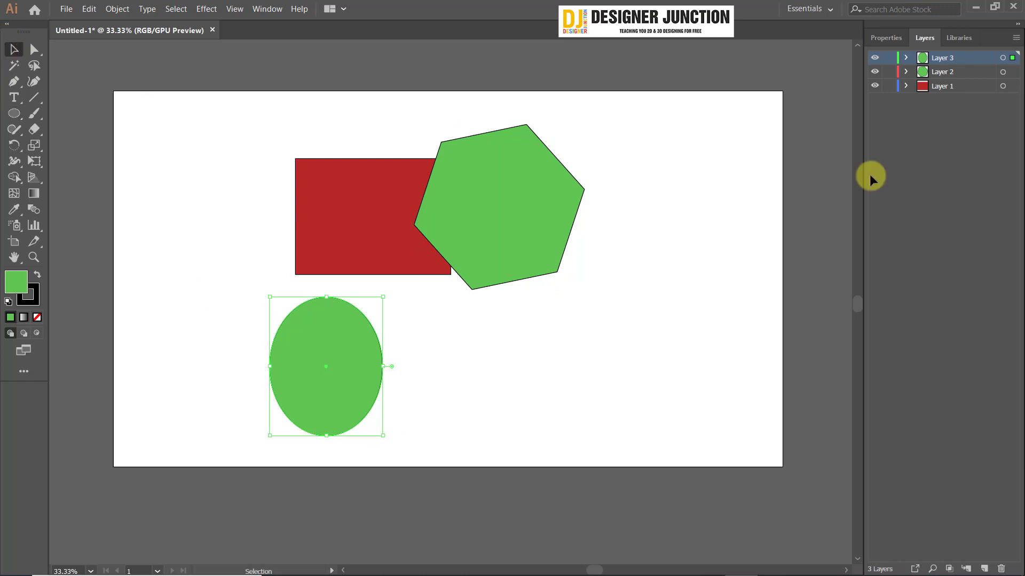
Step: Change the ellipse's fill colour to blue-violet 6157C4
double_click(16, 282)
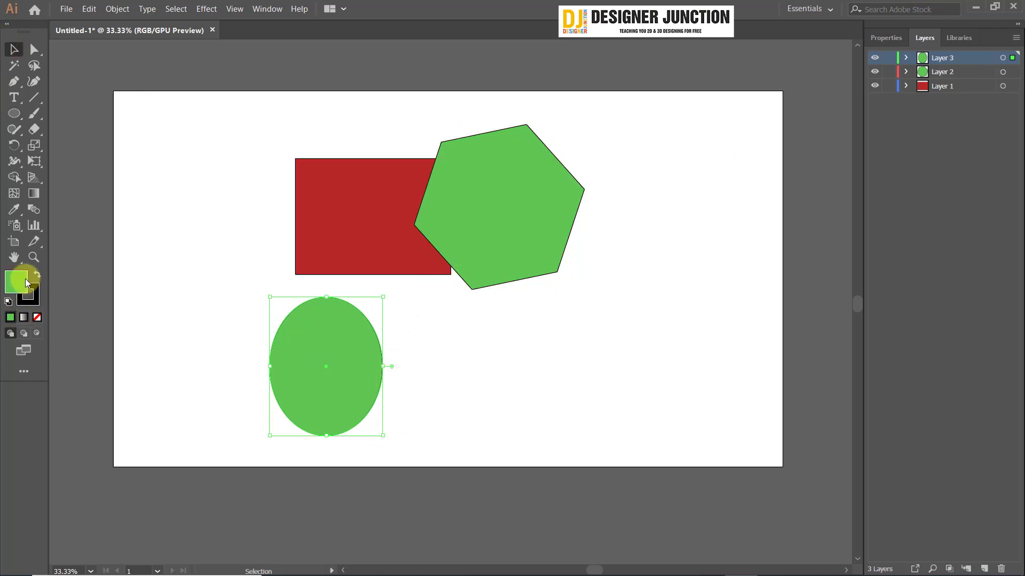
left_click_drag(673, 176, 675, 147)
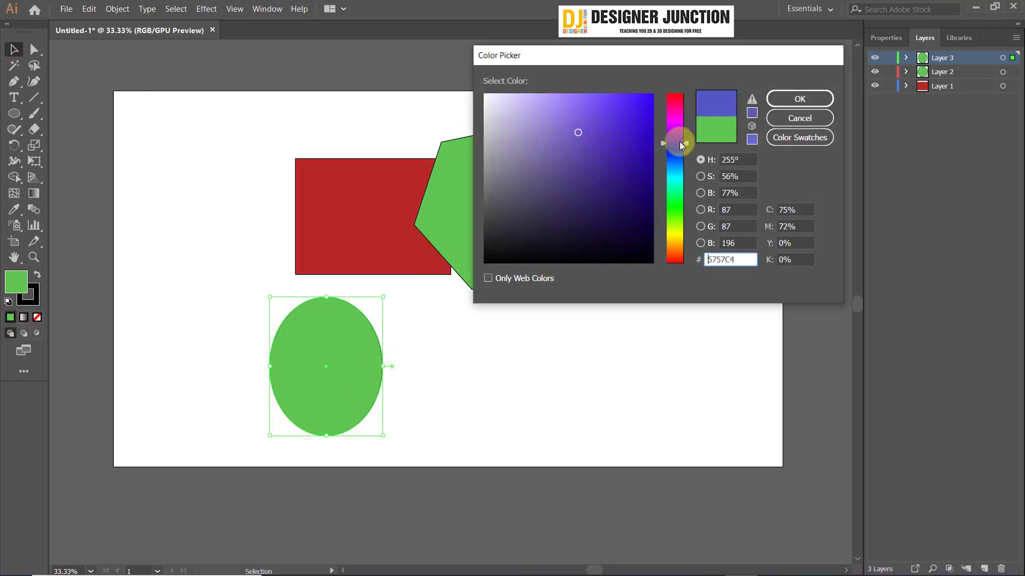
left_click(790, 99)
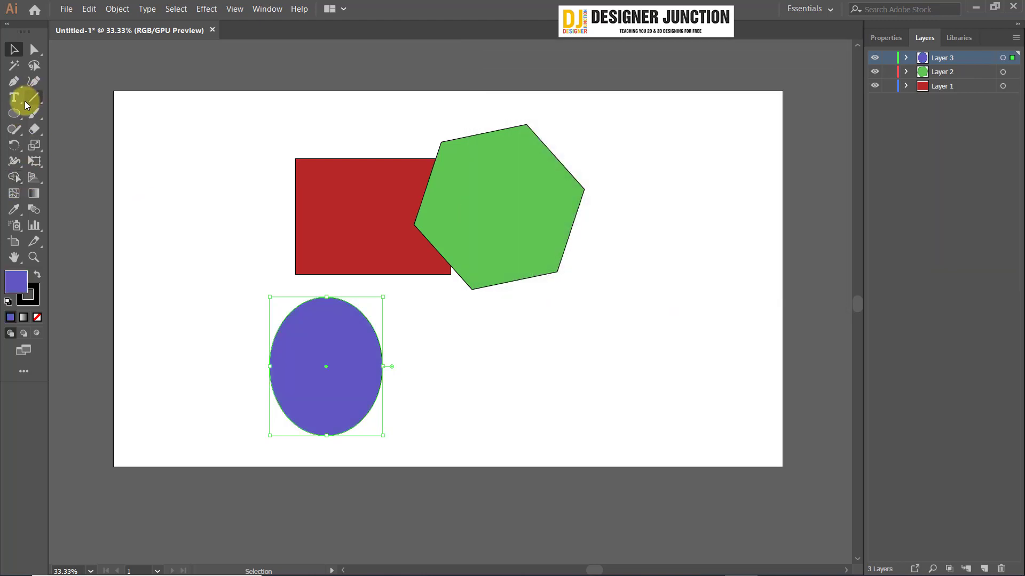
Step: Draw a rounded rectangle on Layer 3 overlapping the hexagon's lower-right corner and fill it with a muted yellow
left_click_drag(20, 108, 84, 129)
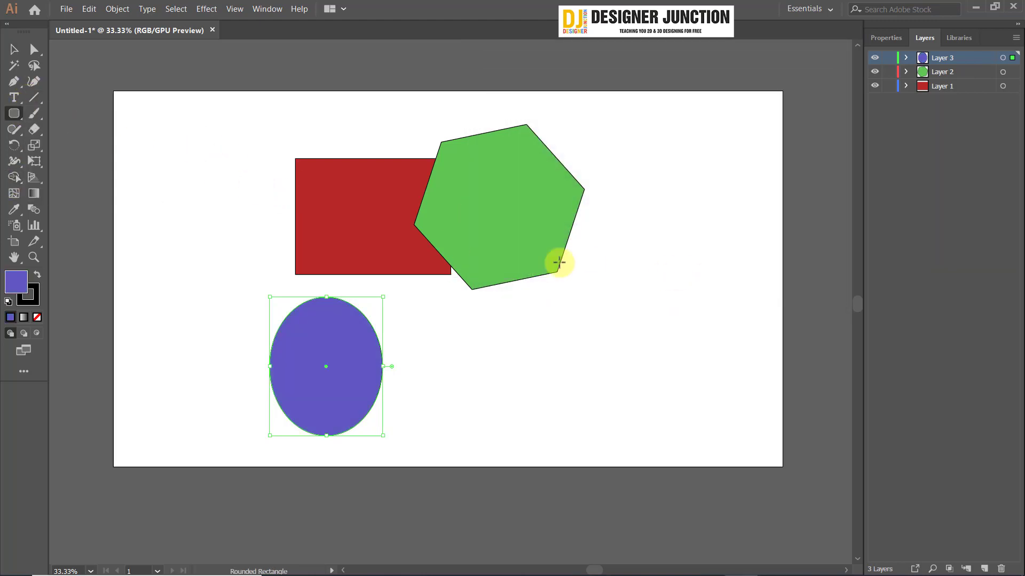
left_click_drag(530, 260, 663, 369)
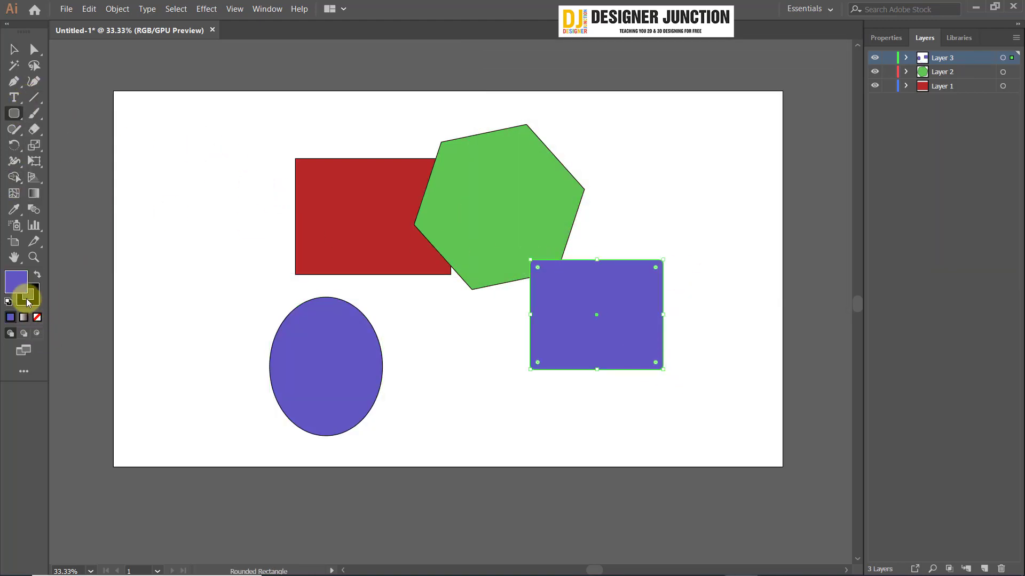
double_click(16, 282)
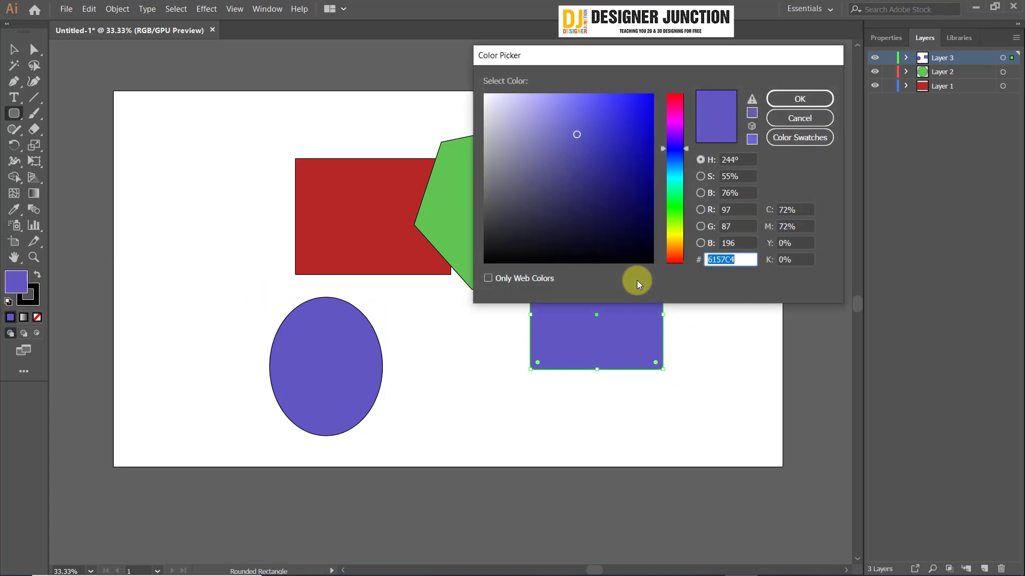
left_click(675, 215)
mouse_move(677, 223)
left_mouse_down()
mouse_move(677, 250)
mouse_move(679, 239)
left_mouse_up()
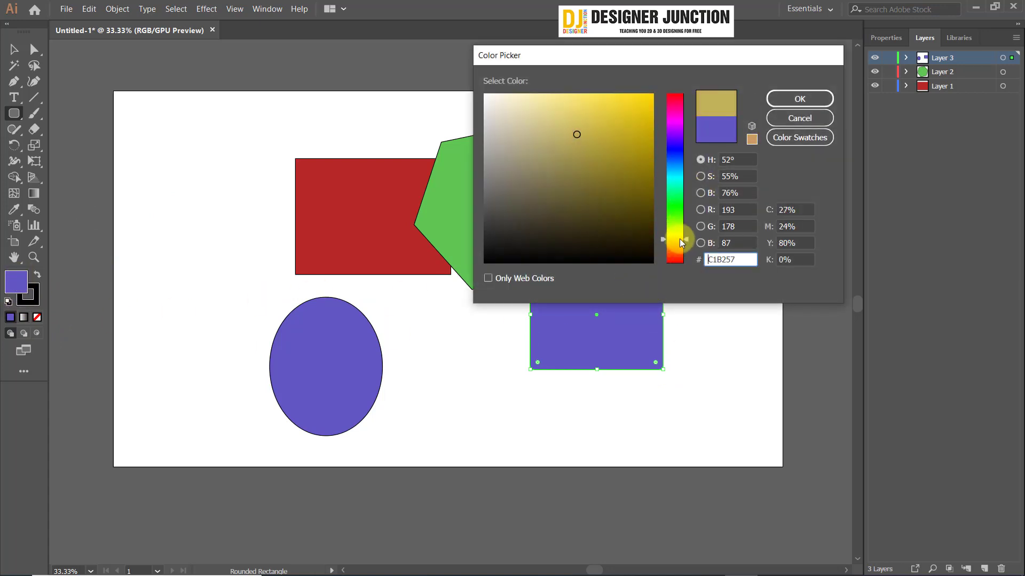
left_click(787, 97)
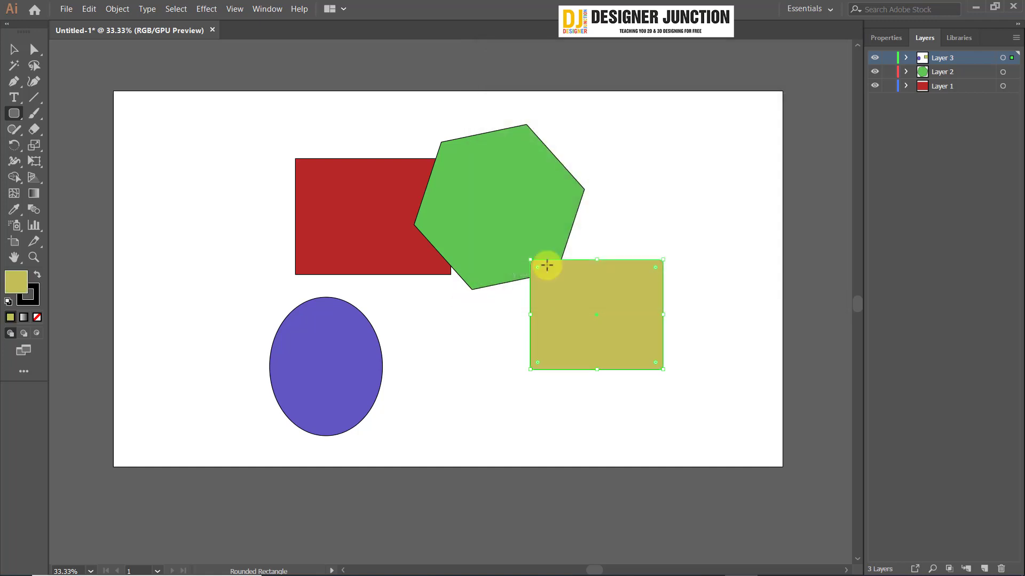
Step: Add a fourth layer and draw a five-pointed star about 546 by 535 px on it, between the ellipse and the rounded rectangle
left_click(984, 568)
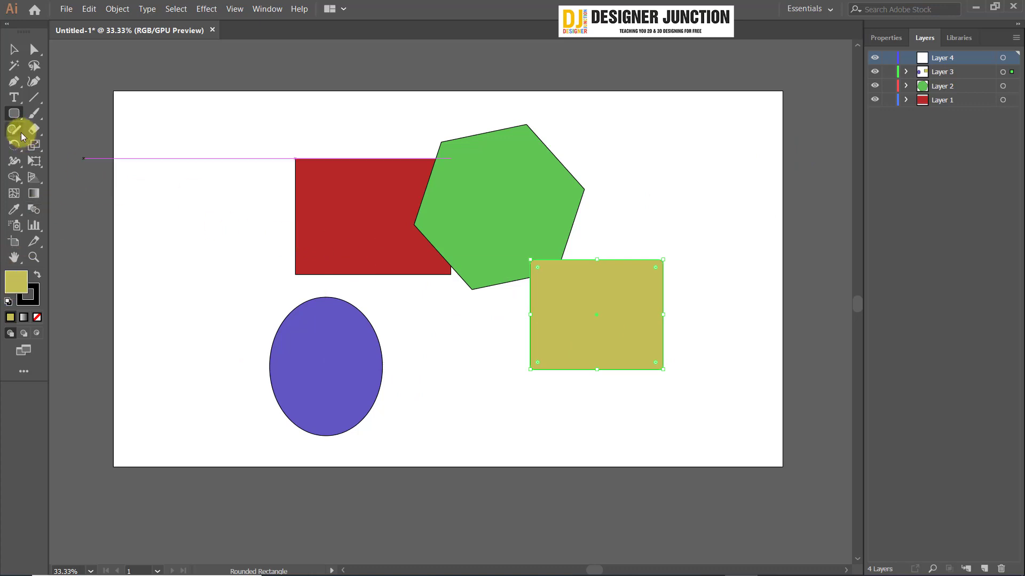
left_click_drag(14, 113, 80, 182)
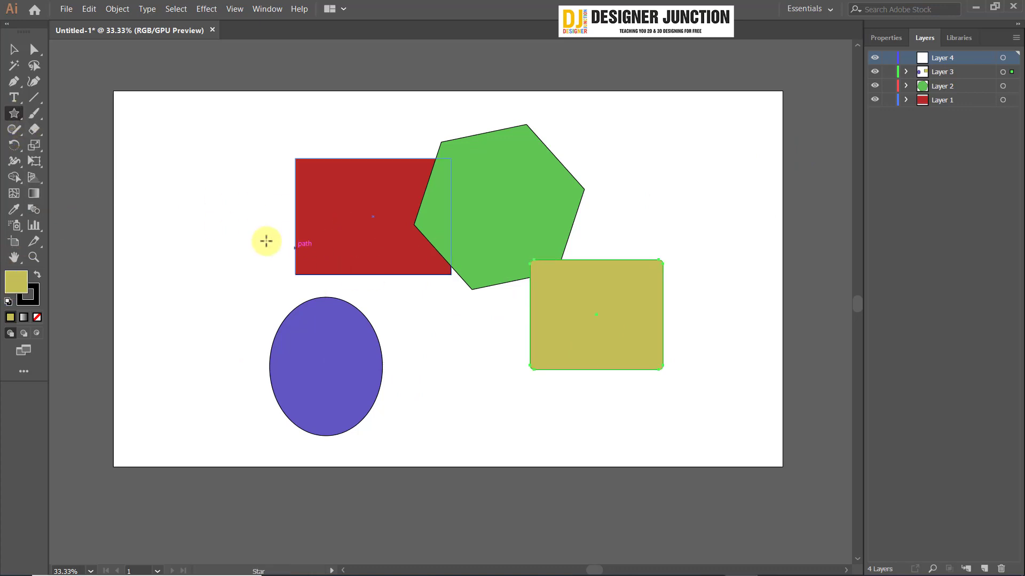
left_click_drag(445, 317, 496, 404)
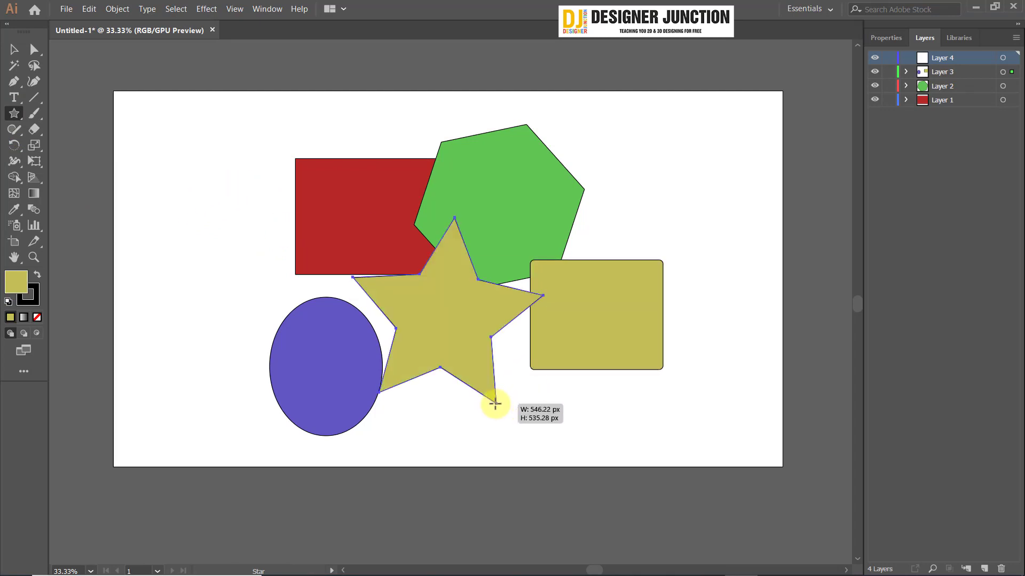
Step: Change the star's fill colour to the light red DD4343
double_click(15, 288)
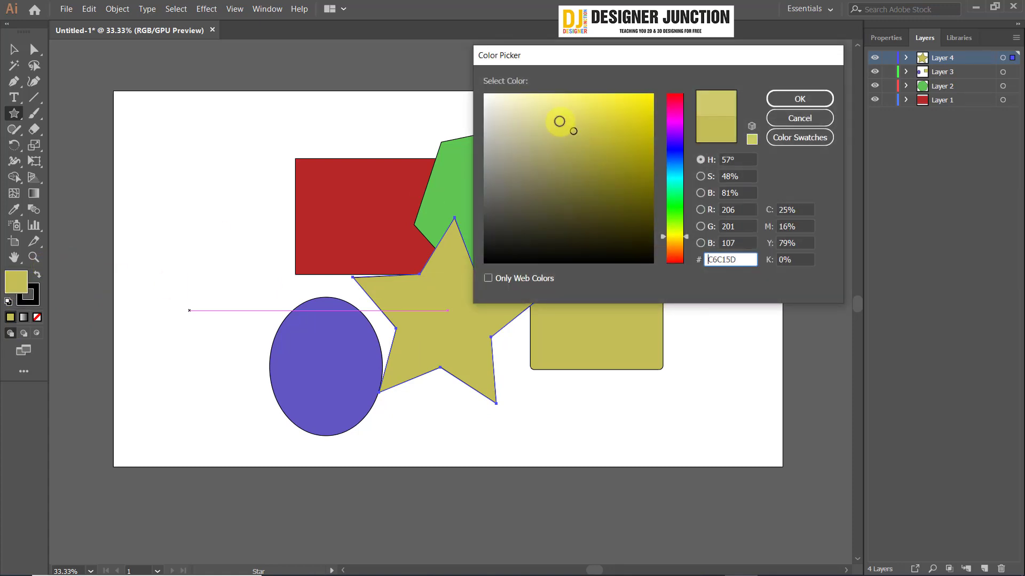
left_click(560, 121)
left_click(686, 252)
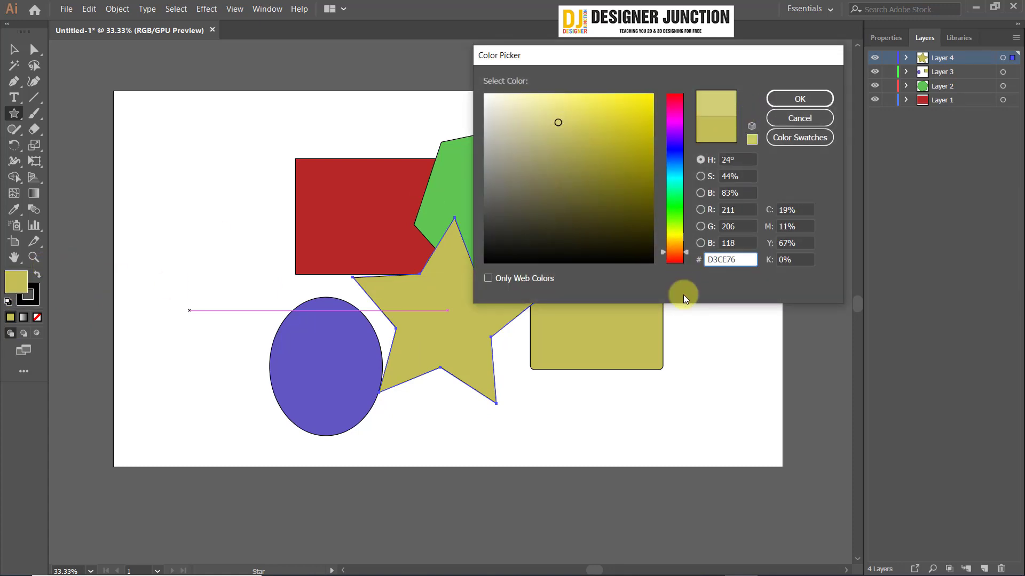
left_click_drag(684, 295, 685, 295)
left_click_drag(601, 133, 602, 116)
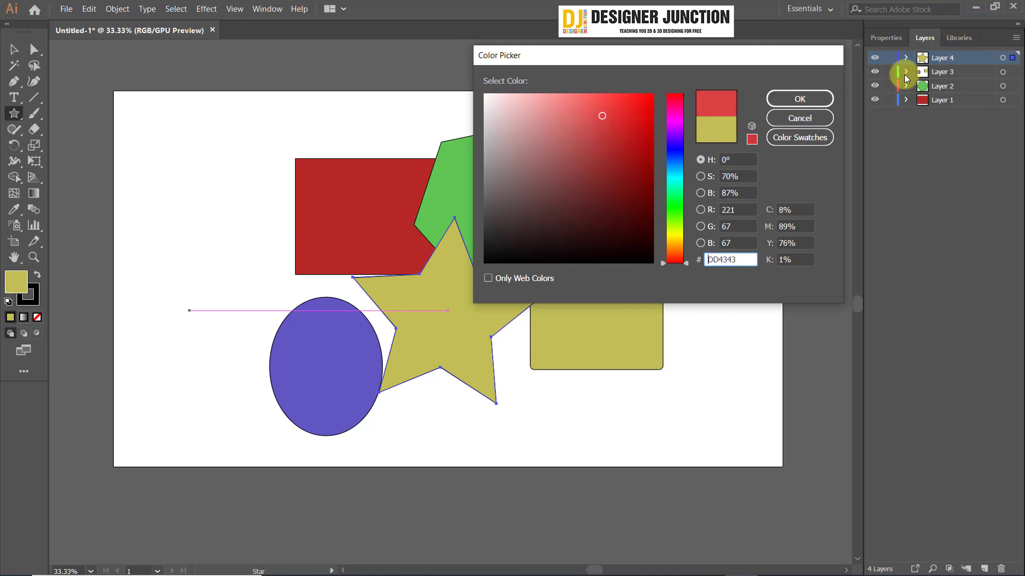
left_click(800, 98)
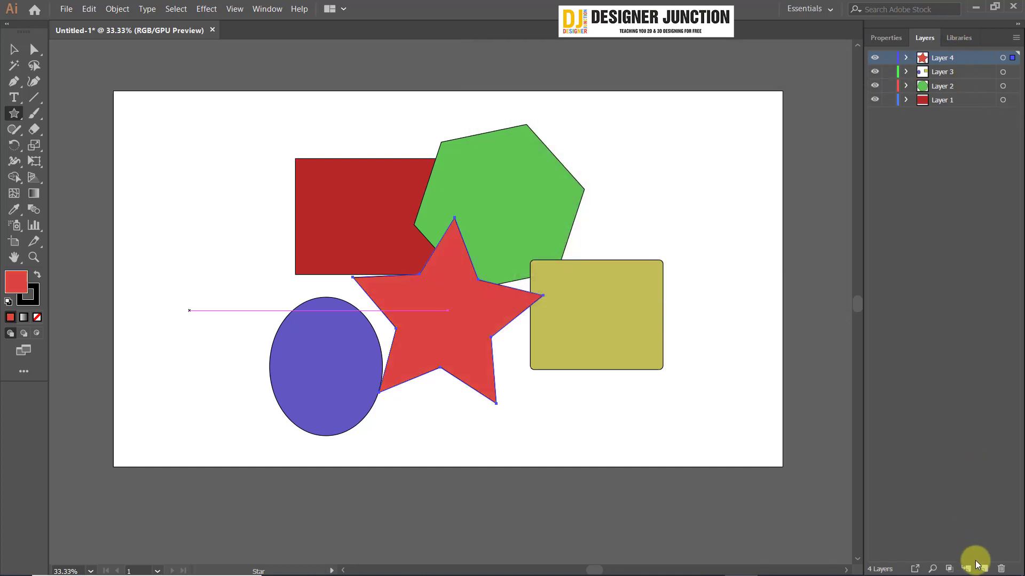
Step: Add a fifth layer and draw a circle about 256 px across on it, just above the yellow rounded rectangle
left_click(978, 565)
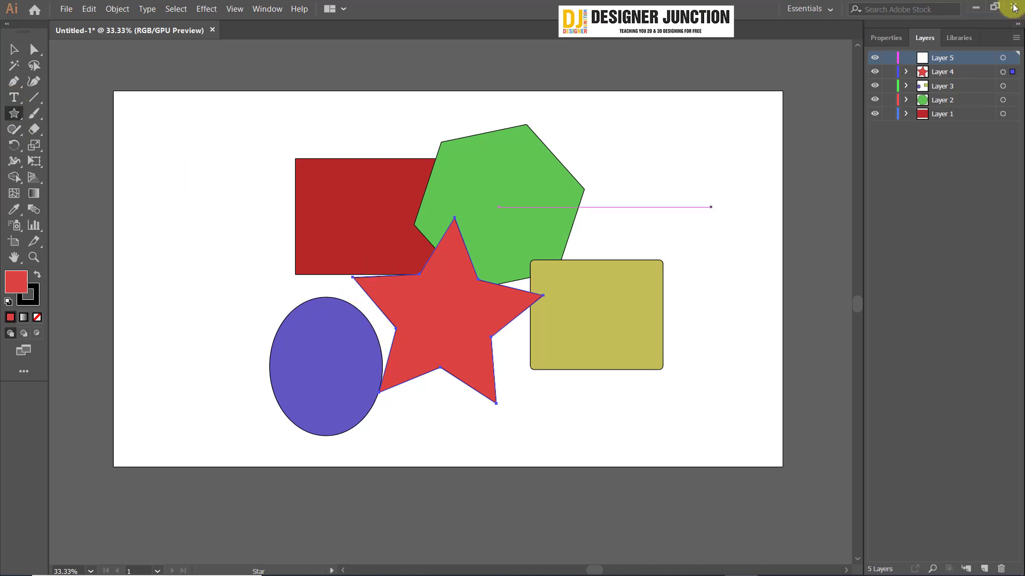
left_click(15, 113)
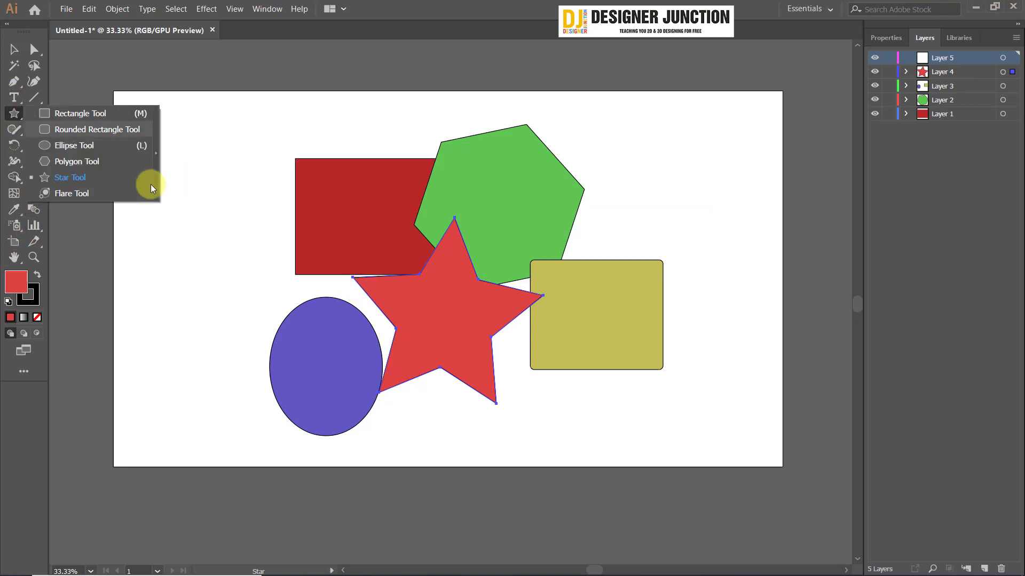
left_click(80, 145)
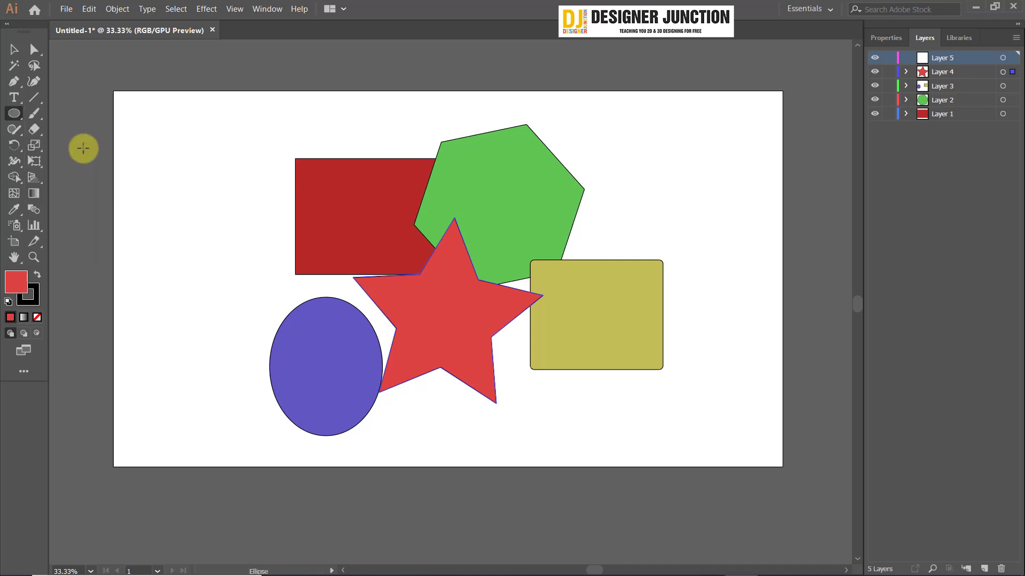
mouse_move(595, 177)
left_mouse_down()
mouse_move(655, 247)
mouse_move(688, 265)
left_mouse_up()
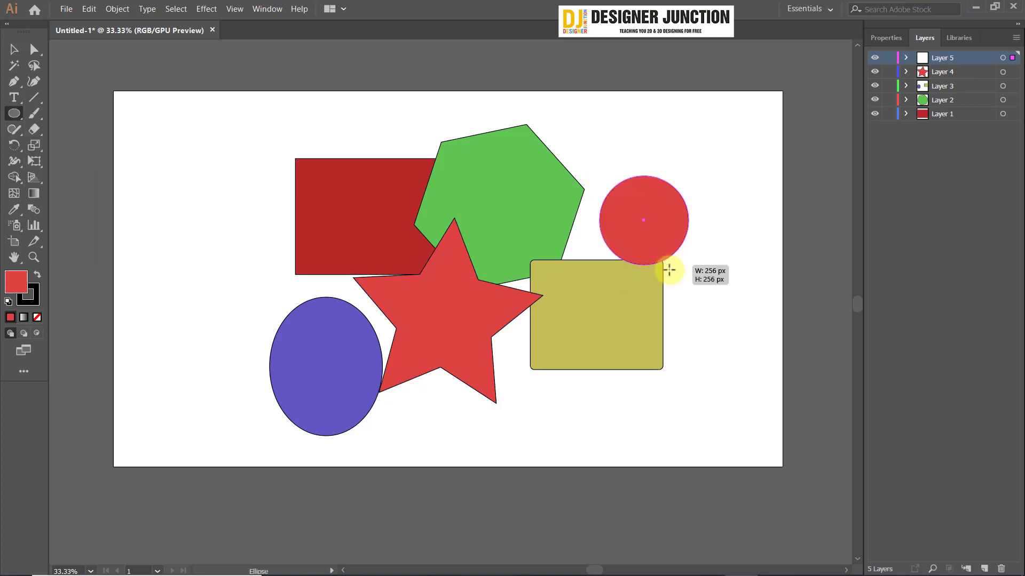
Step: Change the new circle's fill colour to cyan 45D8DB
double_click(15, 283)
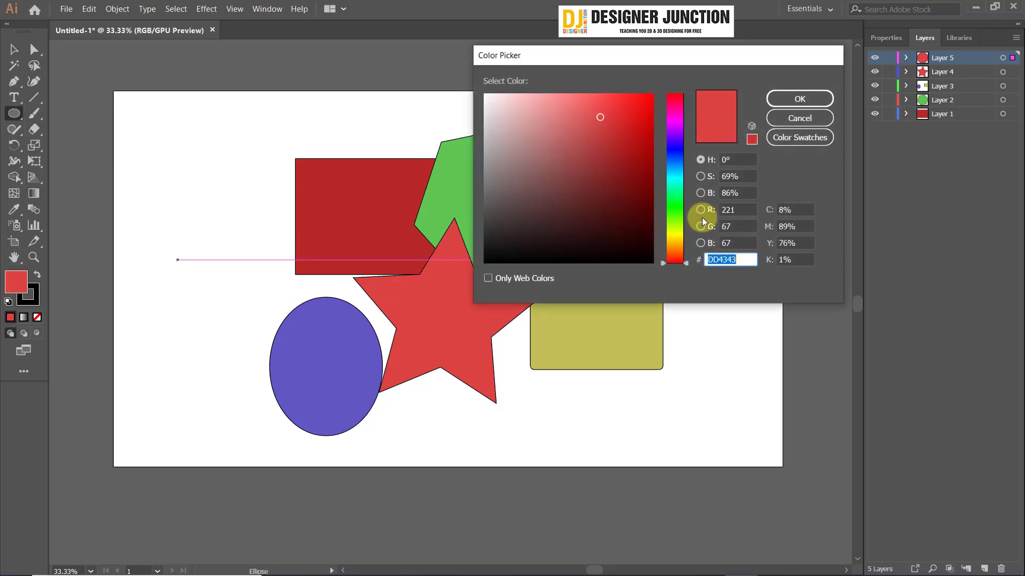
left_click_drag(676, 191, 684, 178)
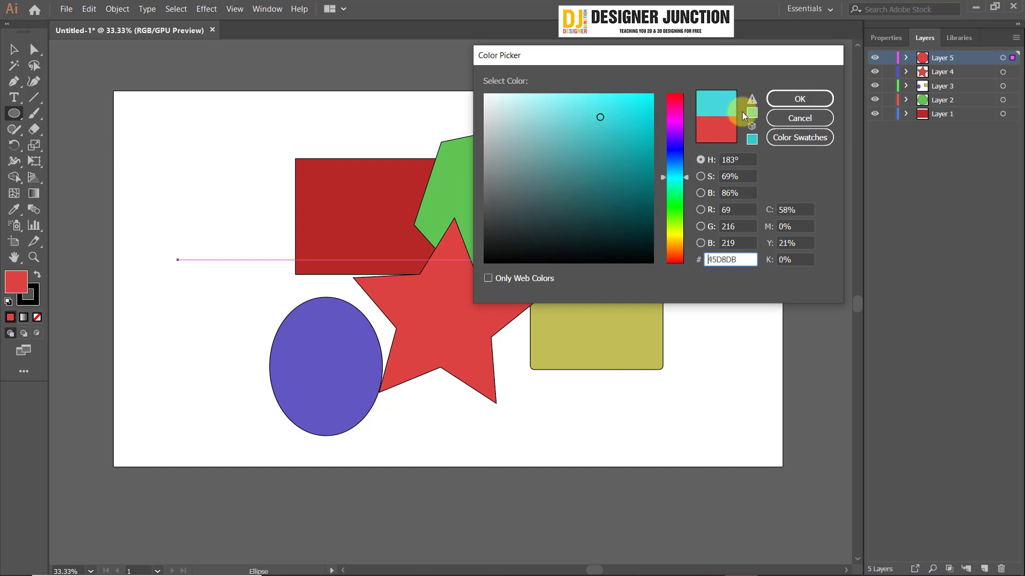
left_click(784, 101)
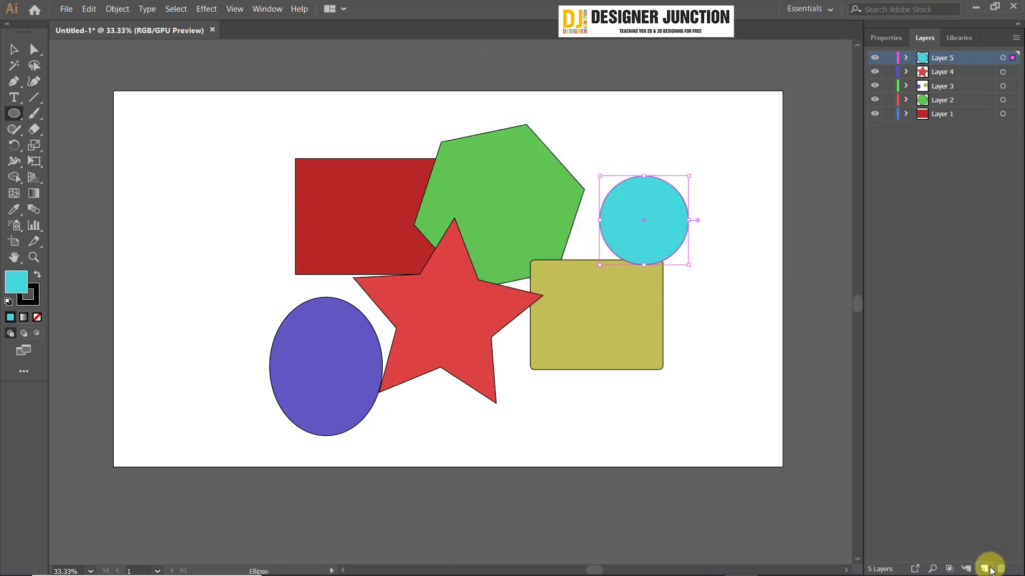
Step: Add a sixth layer and draw a closed kite-like shape with a curved top beside the red rectangle using the Pen tool
left_click(985, 567)
left_click(14, 83)
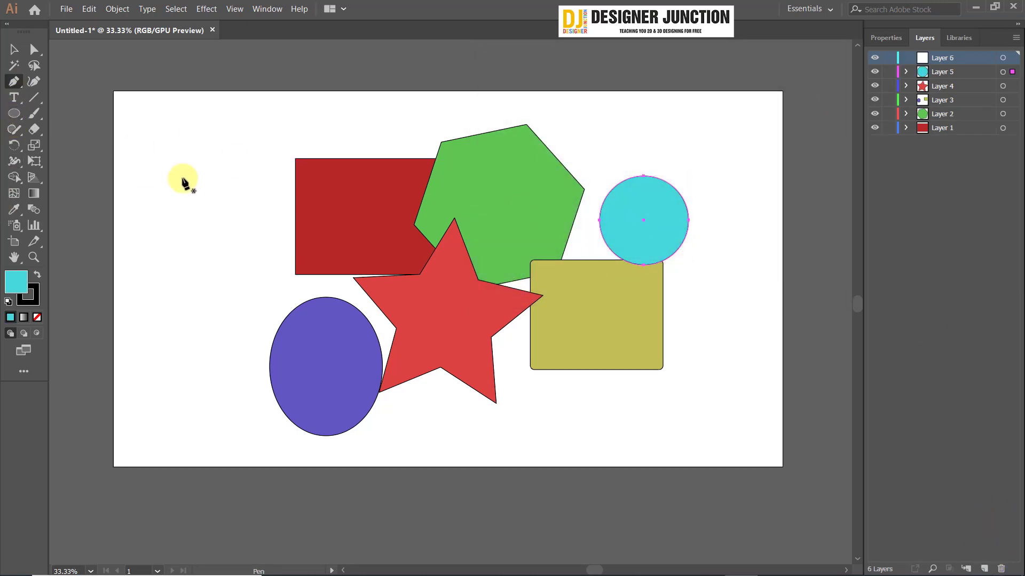
left_click_drag(226, 219, 228, 205)
left_click_drag(260, 162, 261, 161)
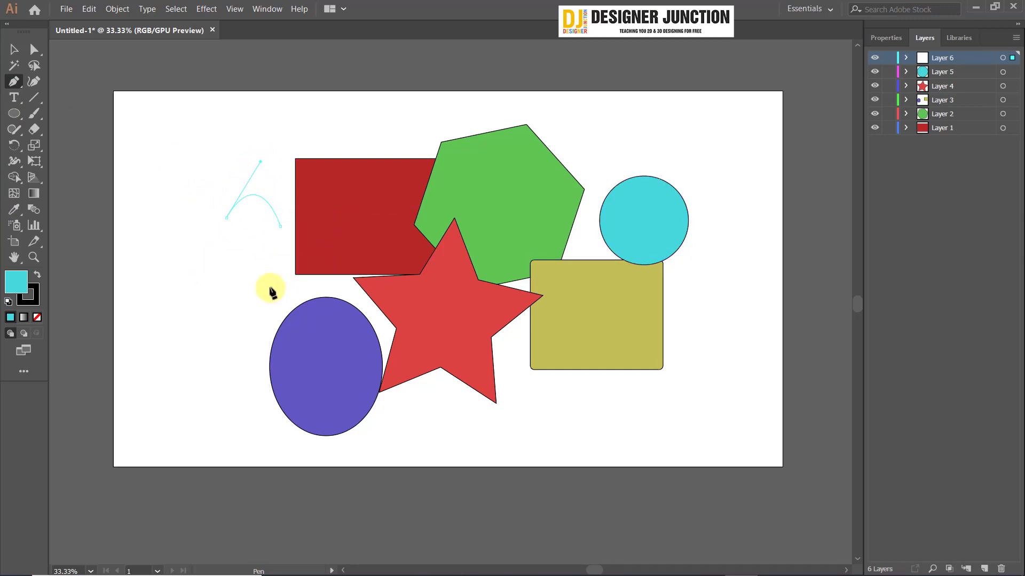
left_click(253, 289)
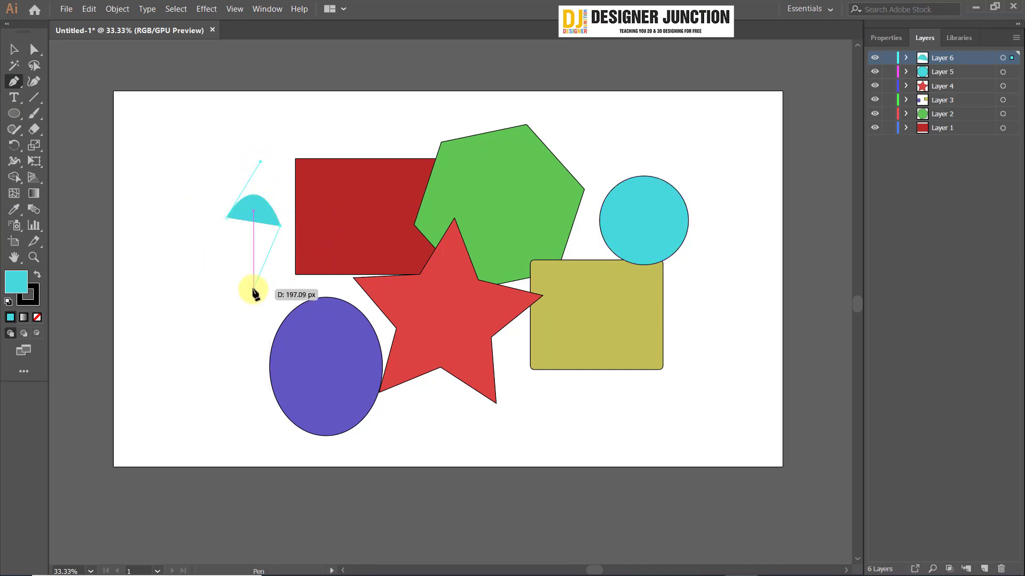
left_click(227, 217)
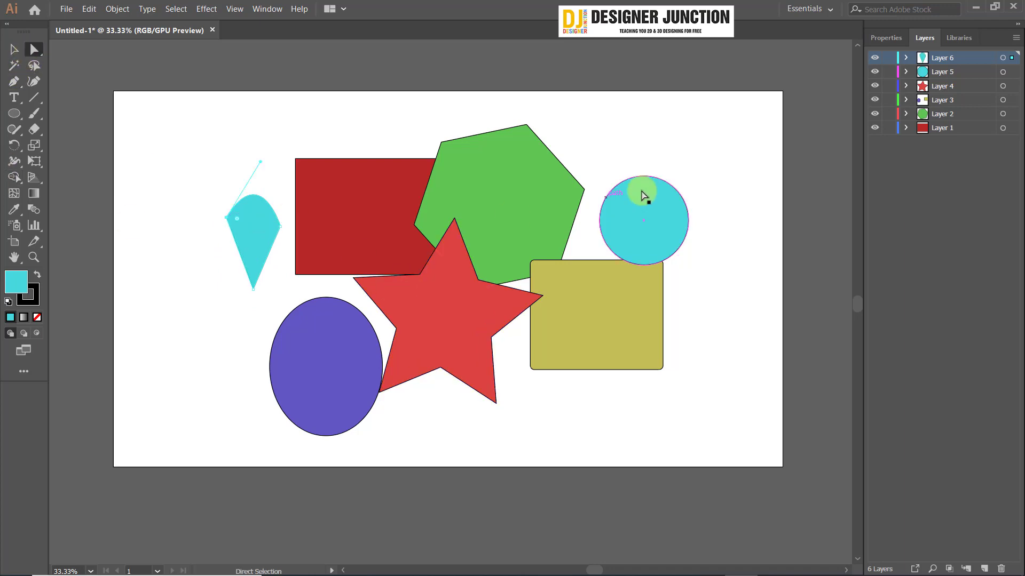
left_click(14, 49)
left_click(217, 59)
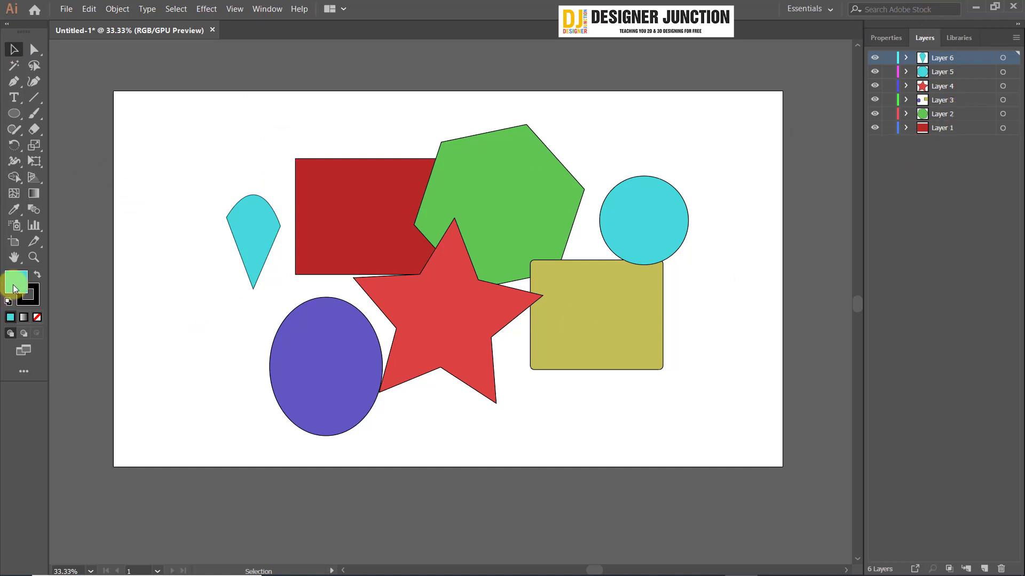
Step: Change the pen-drawn shape's fill colour to purple AD45D8 and deselect it
left_click(236, 235)
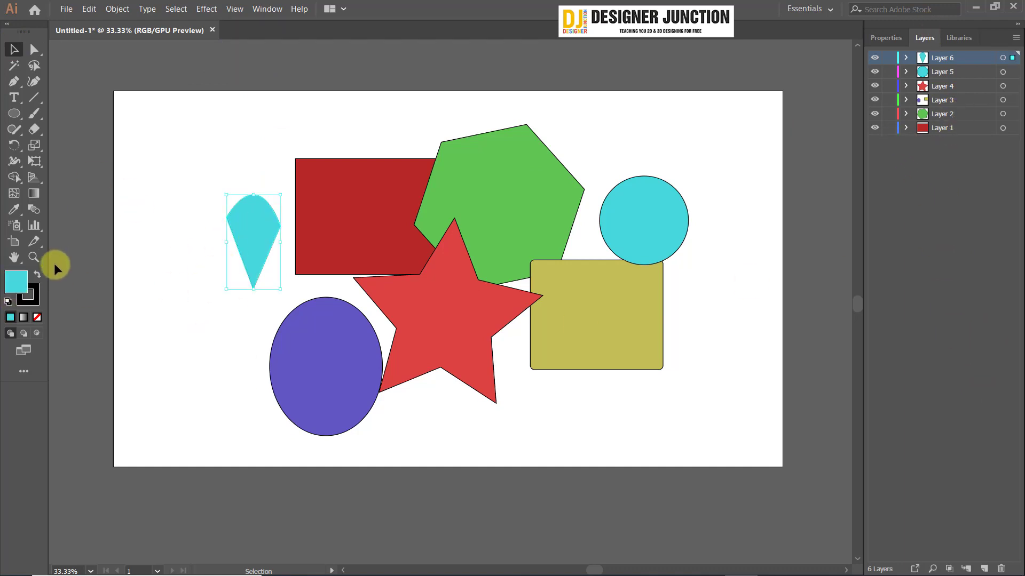
double_click(7, 291)
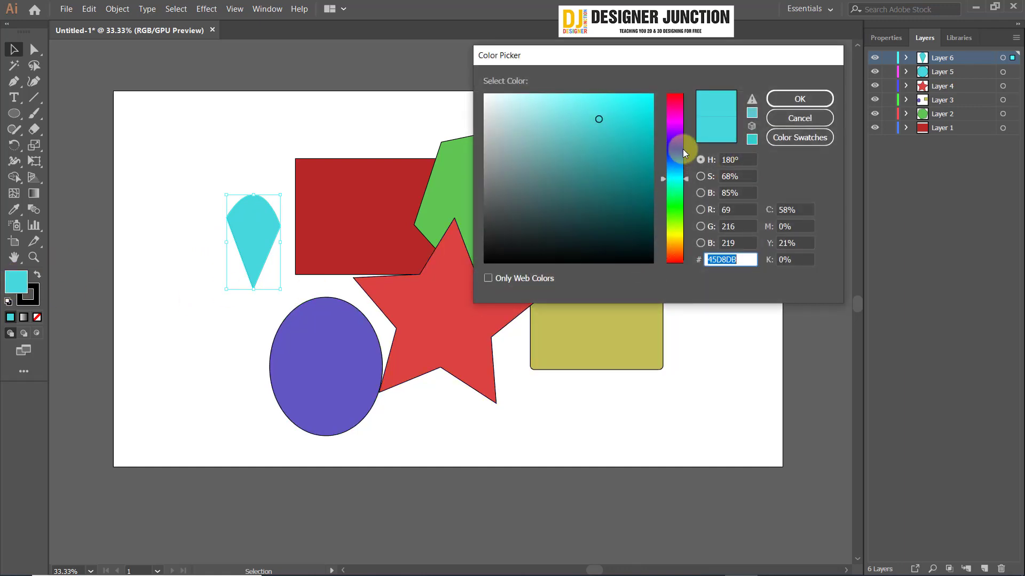
left_click_drag(683, 149, 684, 134)
left_click(783, 99)
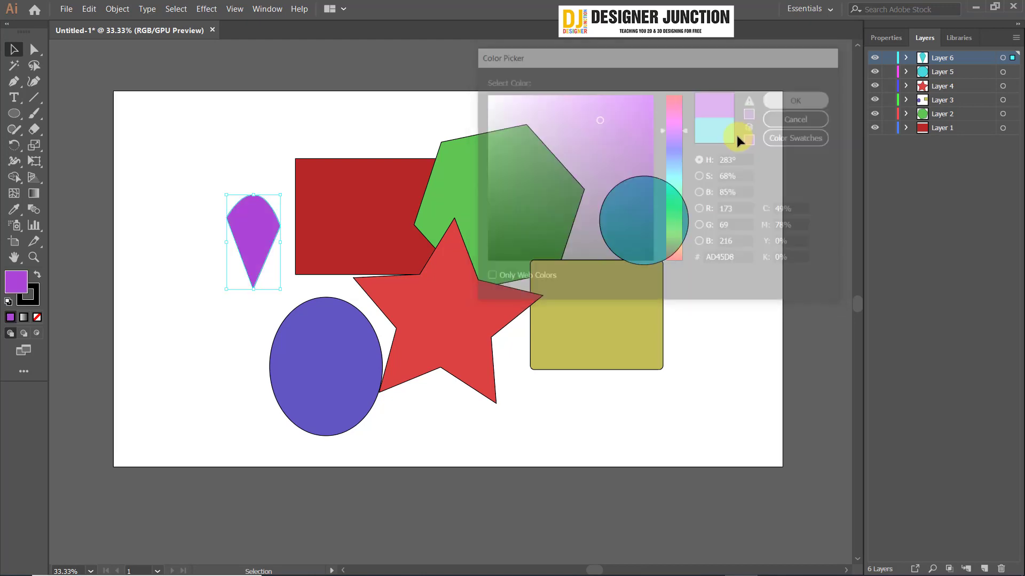
left_click(279, 51)
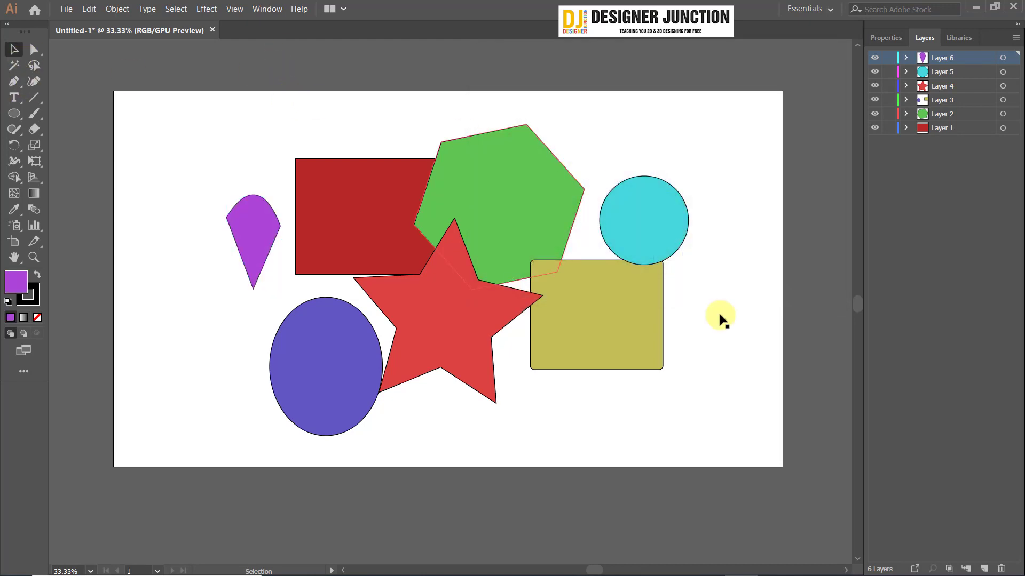
Step: Toggle Layer 1's visibility off and on to check which shape it holds
left_click(874, 128)
left_click(875, 129)
left_click(875, 128)
left_click(875, 129)
Step: Toggle Layer 2's visibility off and on repeatedly to check the hexagon's layer
left_click(875, 114)
left_click(874, 112)
left_click(874, 114)
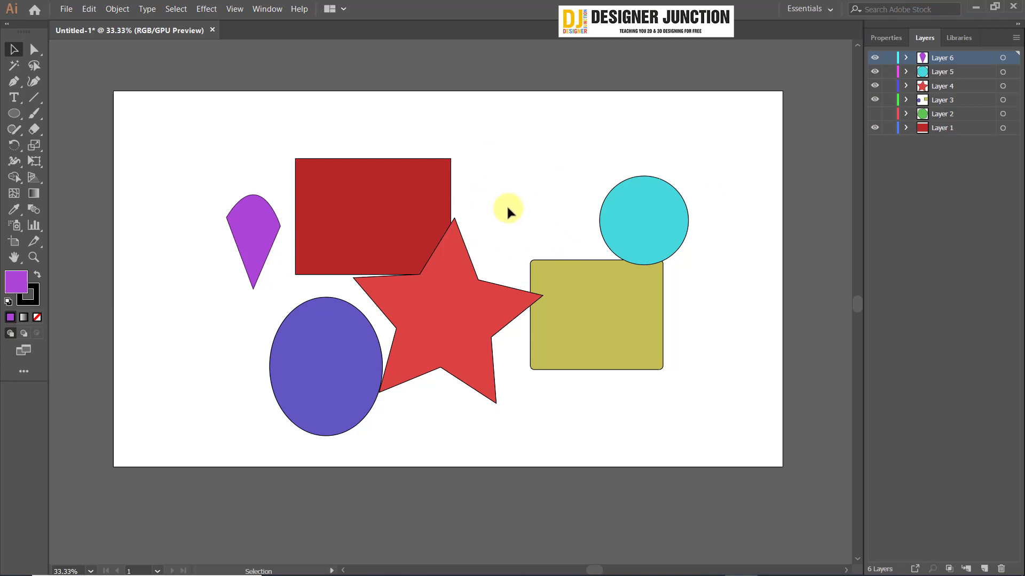
left_click(875, 114)
left_click(875, 113)
left_click(875, 113)
Step: Hide and show Layer 3 and Layer 4, and repeat the toggling for Layer 3 to examine its contents
left_click(875, 101)
left_click(875, 100)
left_click(875, 86)
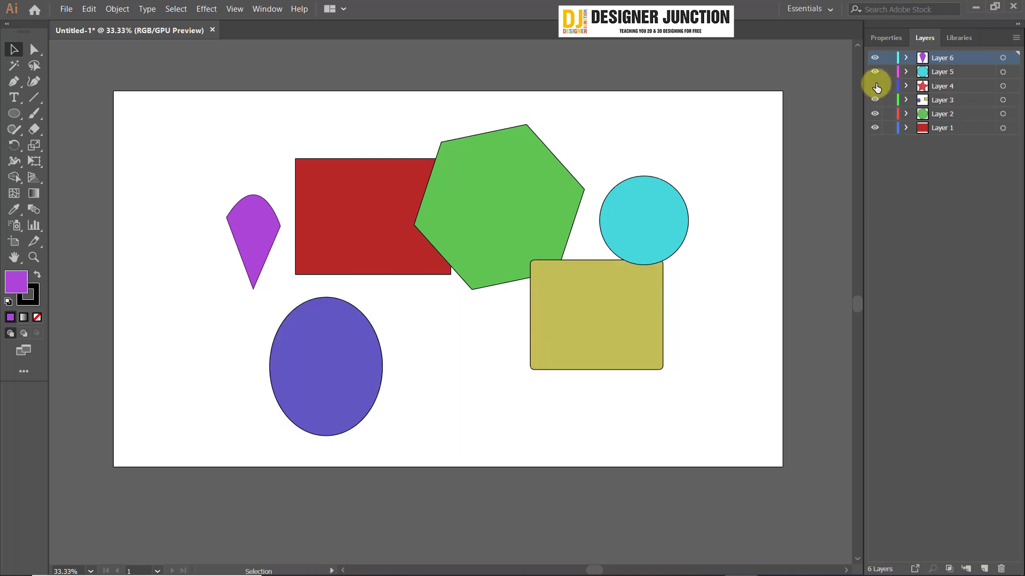
left_click(875, 85)
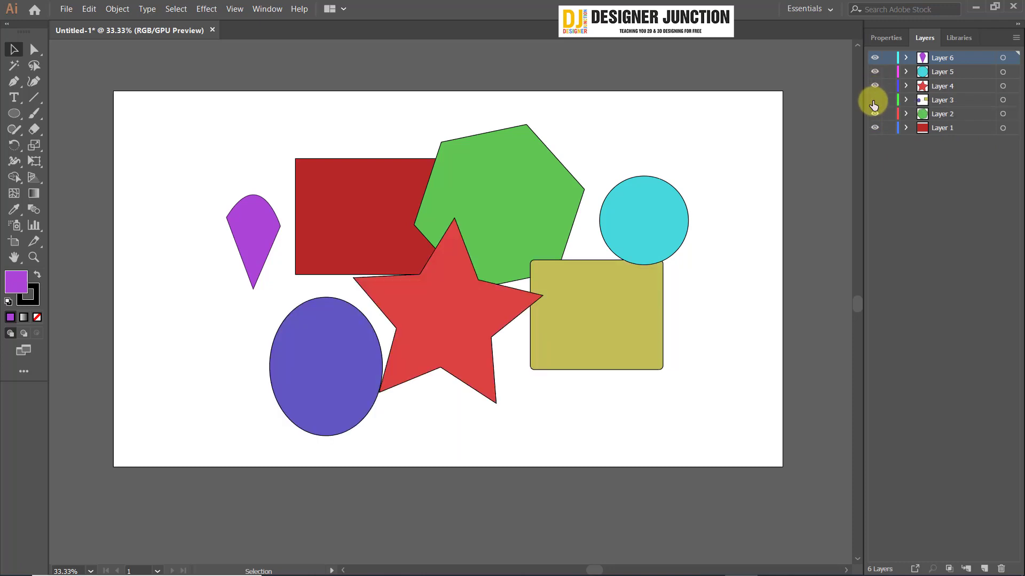
left_click(875, 101)
left_click(874, 100)
left_click(875, 100)
left_click(875, 100)
left_click(875, 101)
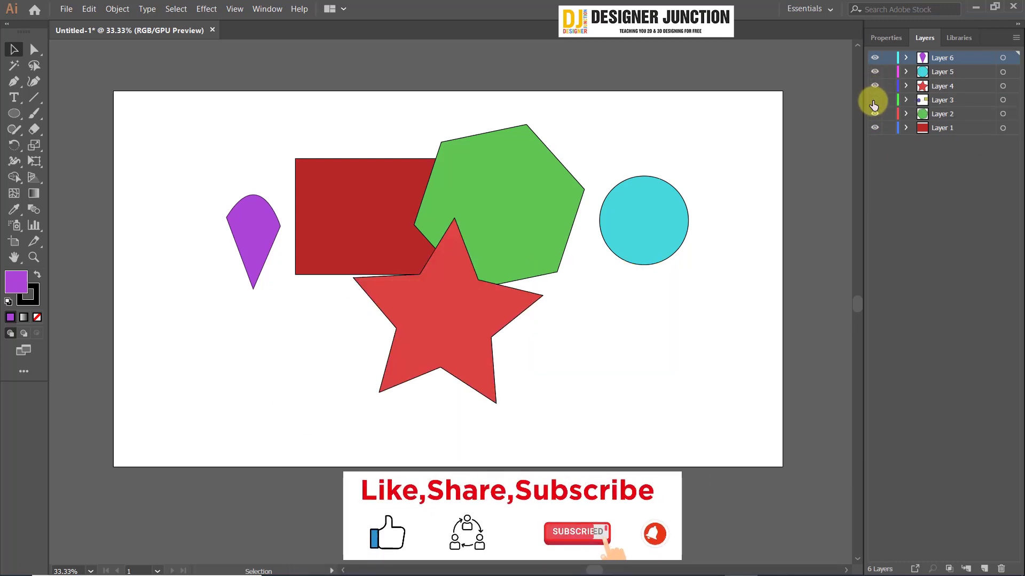
left_click(874, 101)
Step: Hide and show Layers 4, 5 and 6 one after another to examine the shape on each
left_click(874, 86)
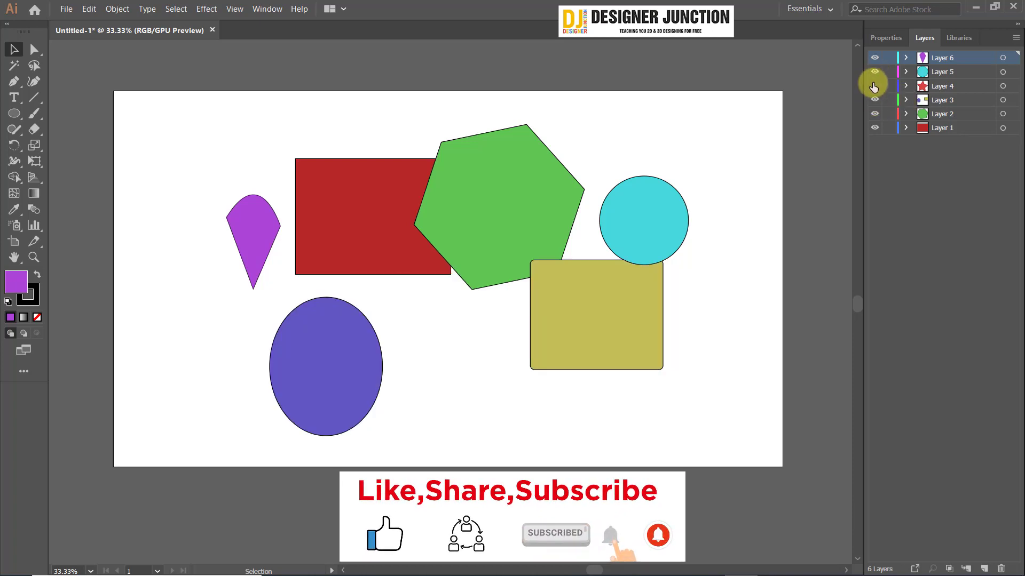
left_click(875, 85)
left_click(875, 72)
left_click(874, 72)
left_click(874, 57)
left_click(874, 58)
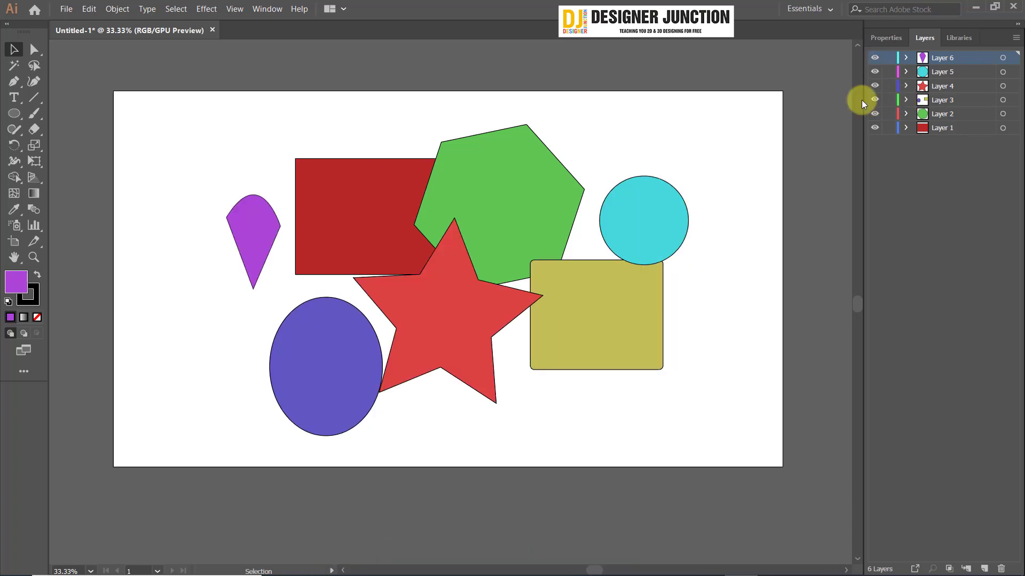
Step: Make Layer 3 the active layer and toggle its visibility off and back on
left_click(953, 87)
left_click(930, 101)
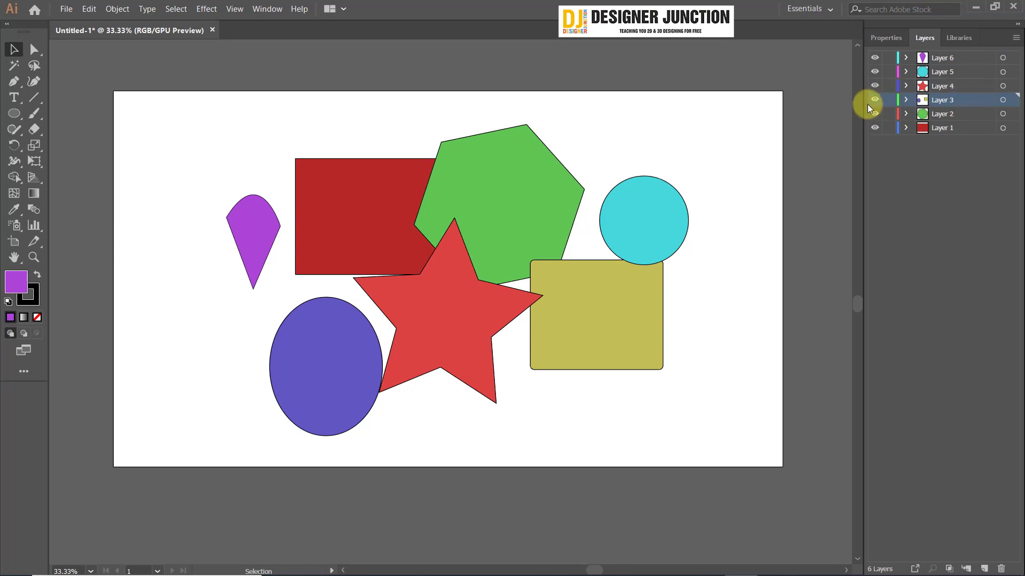
left_click(875, 100)
left_click(875, 101)
Step: Expand Layer 3, select its ellipse, and hide and show the ellipse and the rounded rectangle individually
left_click(905, 100)
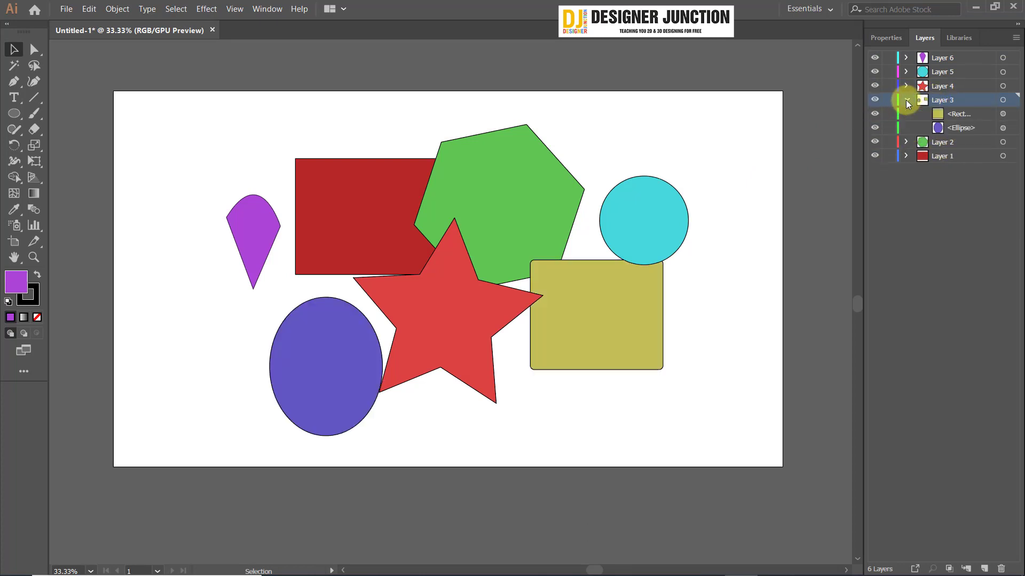
left_click(955, 116)
left_click(1003, 128)
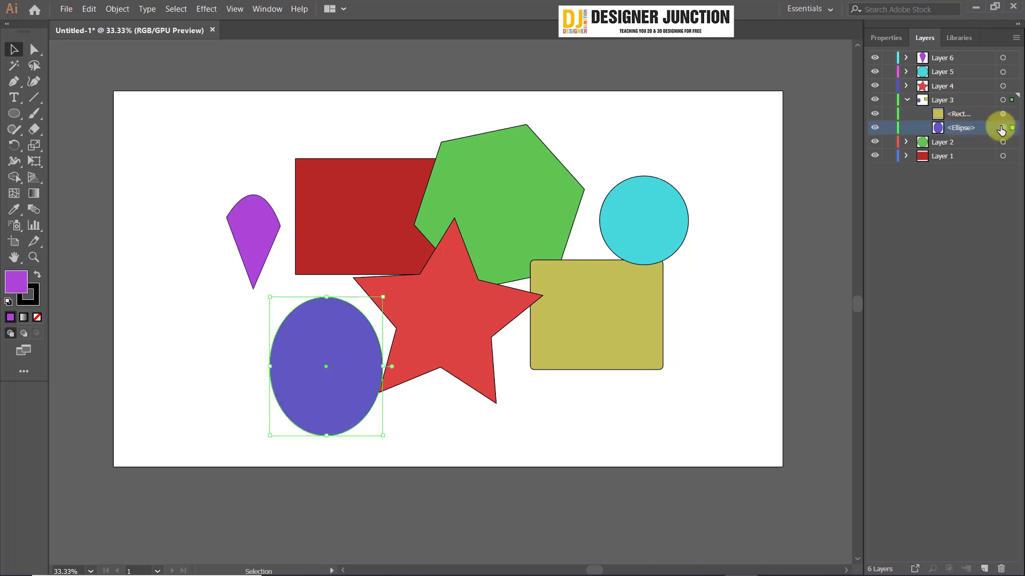
left_click(874, 128)
left_click(874, 127)
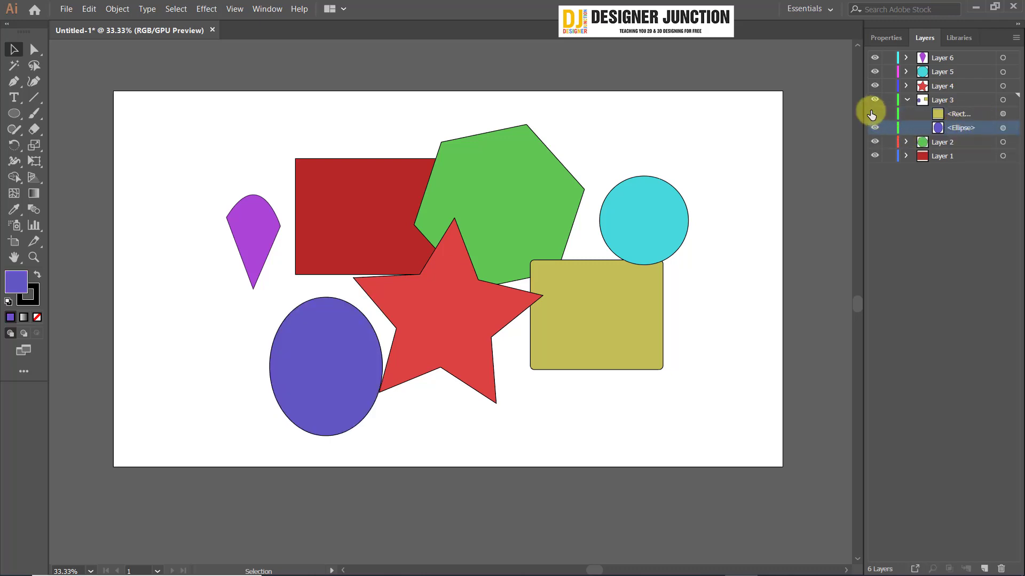
left_click(874, 114)
left_click(874, 114)
Step: Collapse and expand Layer 3 repeatedly to view its list of objects, leaving it collapsed
left_click(906, 101)
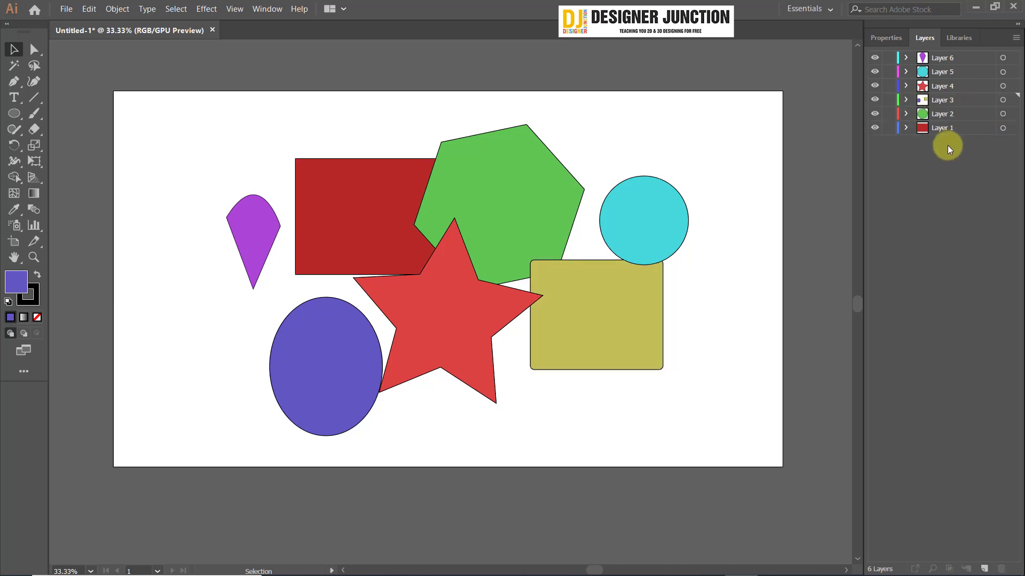
left_click(906, 100)
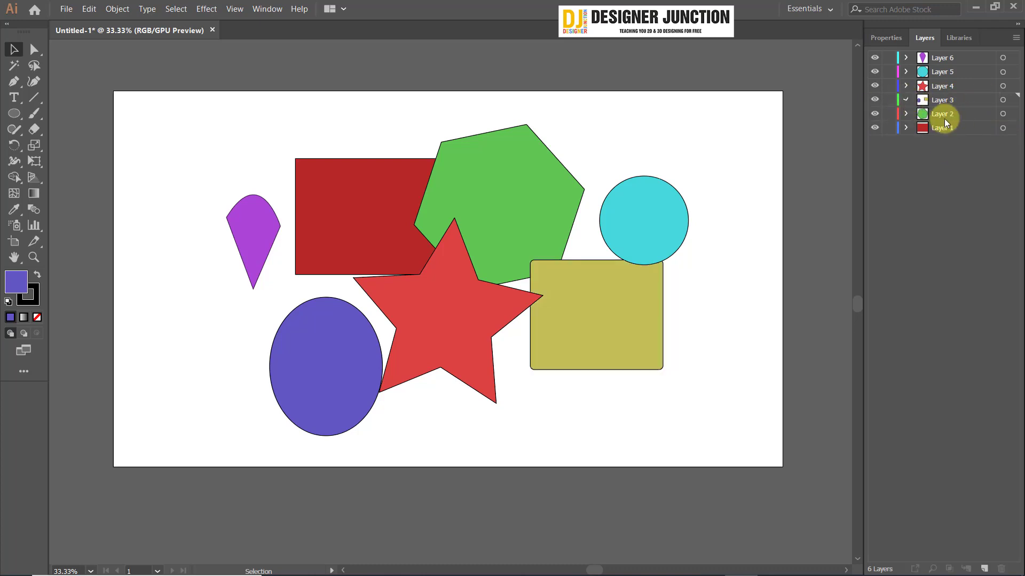
left_click(906, 99)
left_click(906, 101)
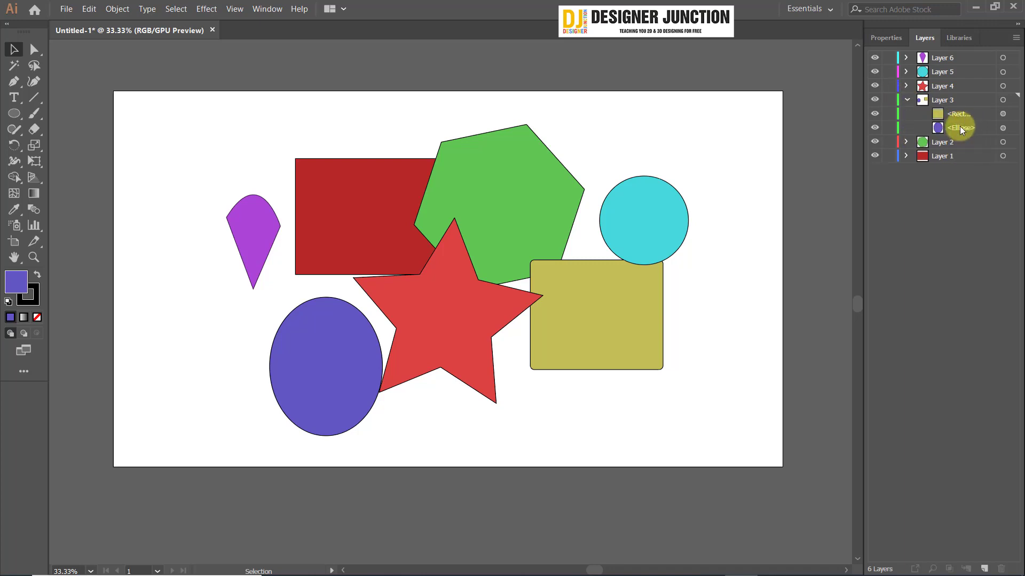
left_click(909, 100)
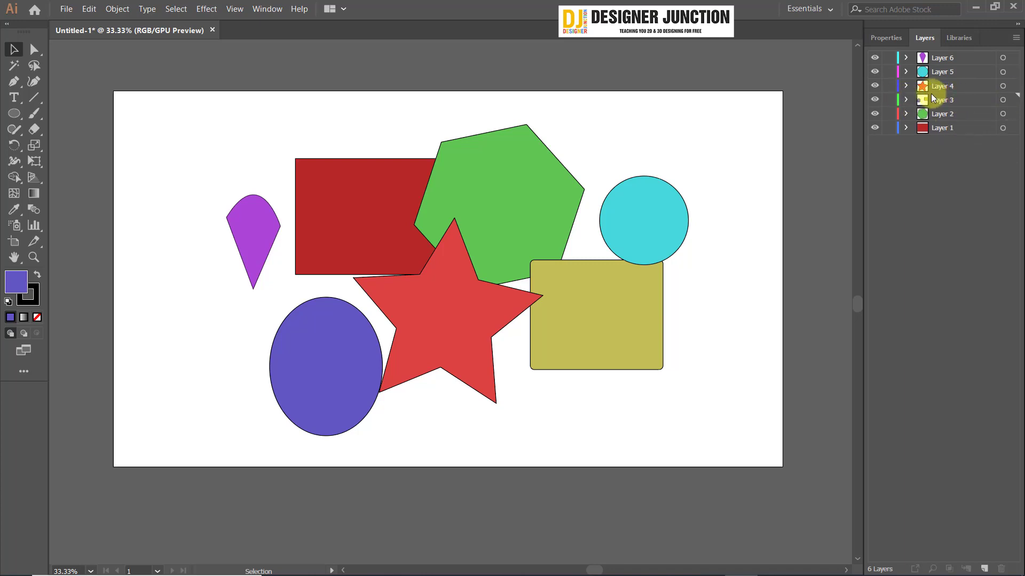
Step: Select Layer 4, Layer 5 and Layer 6 in turn, leaving Layer 6 active
left_click(950, 87)
left_click(951, 71)
left_click(947, 59)
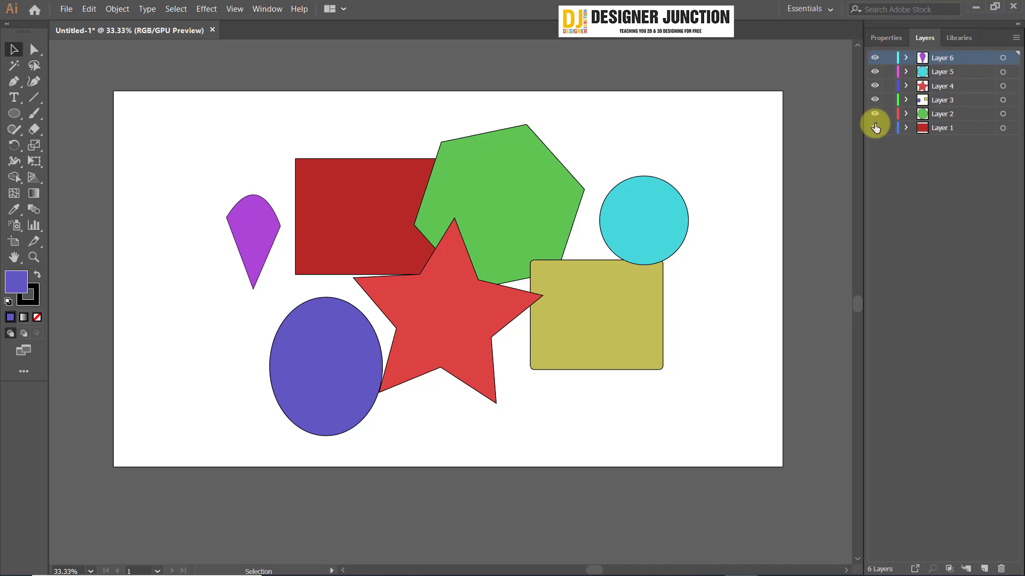
Step: Toggle the visibility of Layer 6, Layer 5, Layer 4 and Layer 3 off and back on, repeating it for Layer 4
left_click(875, 58)
left_click(874, 59)
left_click(874, 72)
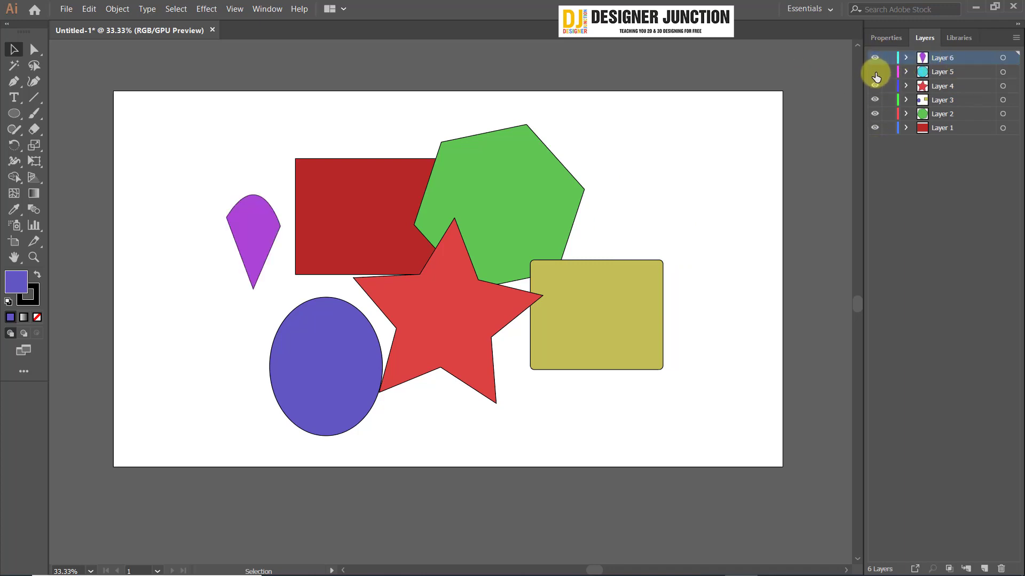
left_click(875, 72)
left_click(875, 86)
left_click(874, 85)
left_click(875, 100)
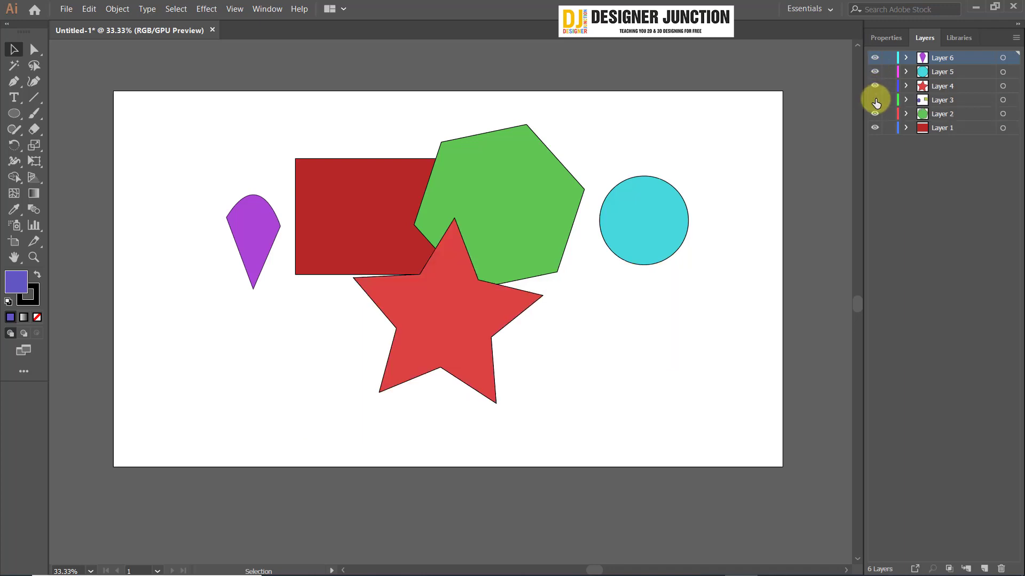
left_click(874, 100)
left_click(875, 86)
left_click(875, 86)
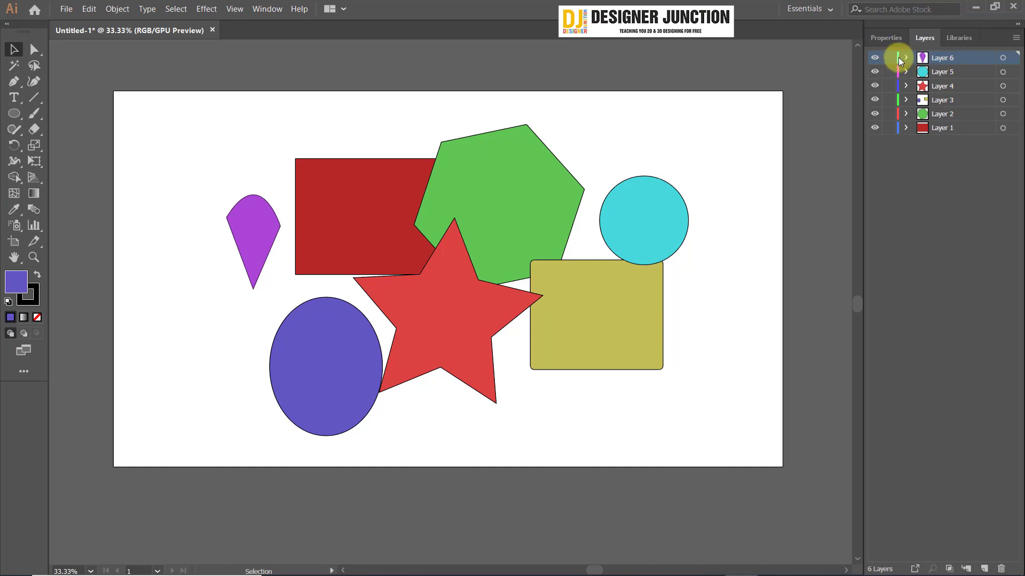
Step: Change Layer 6's identifying colour to a custom magenta in its layer options
double_click(969, 57)
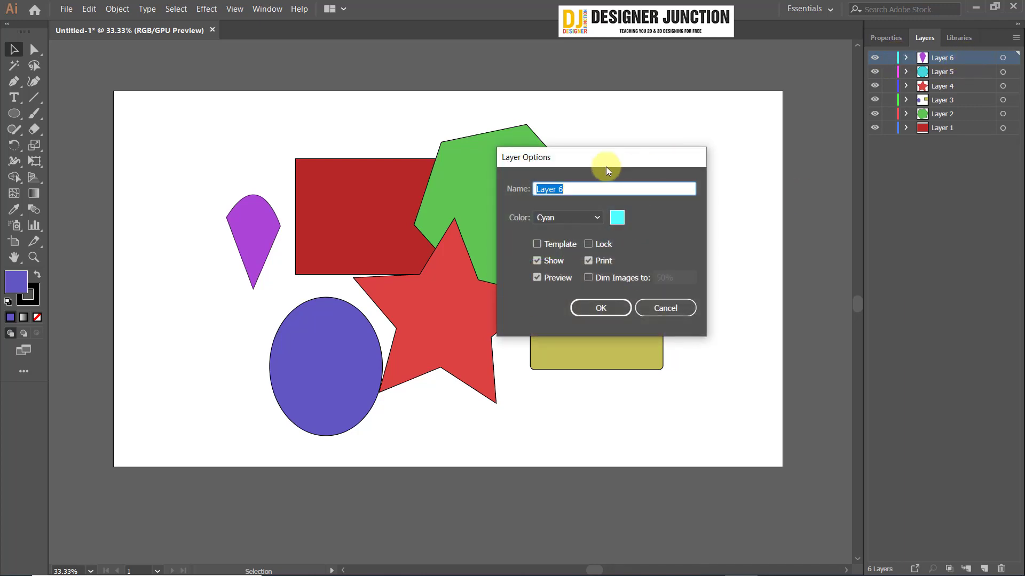
left_click_drag(606, 169, 642, 95)
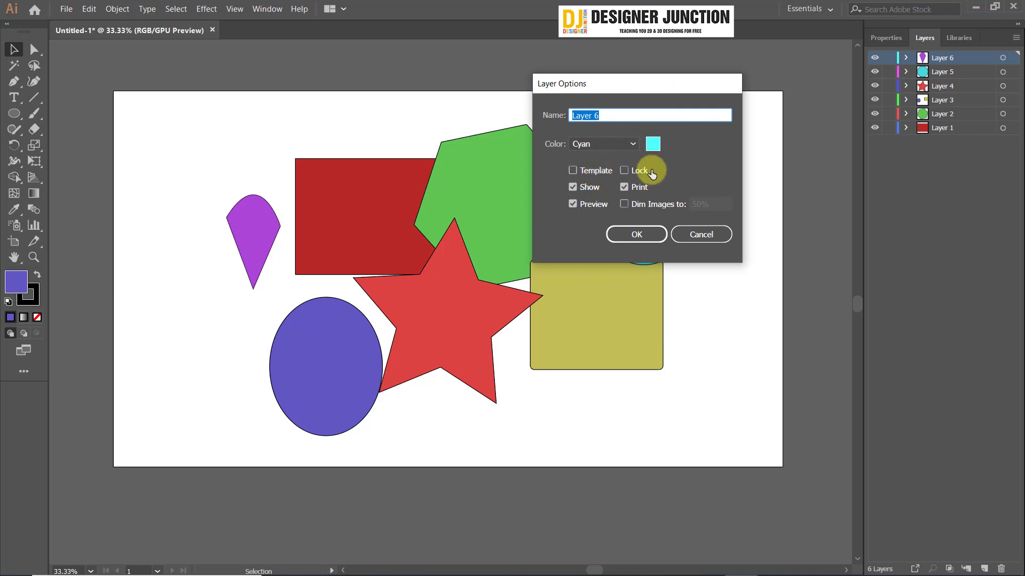
left_click(645, 148)
left_click(496, 234)
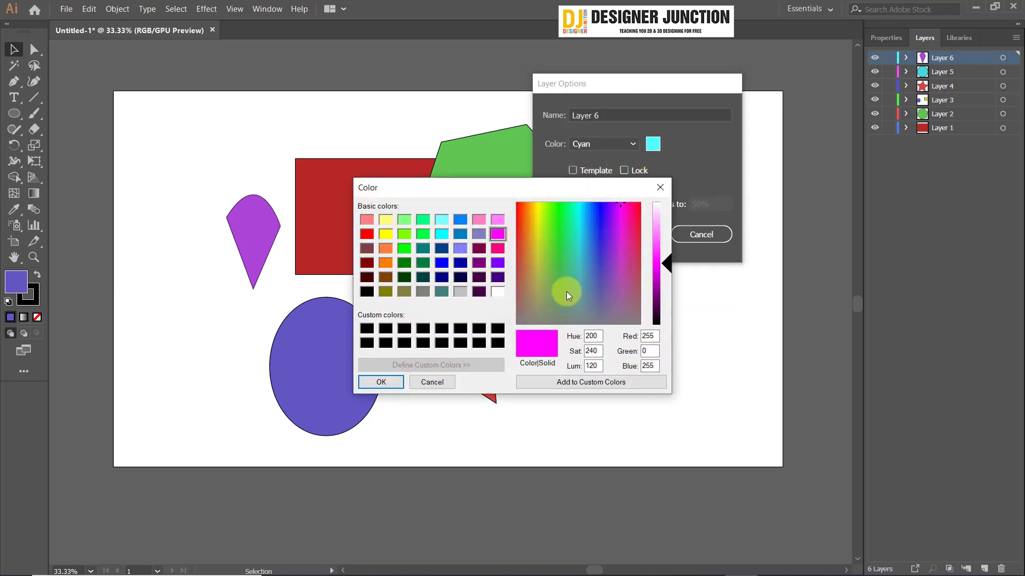
left_click(380, 382)
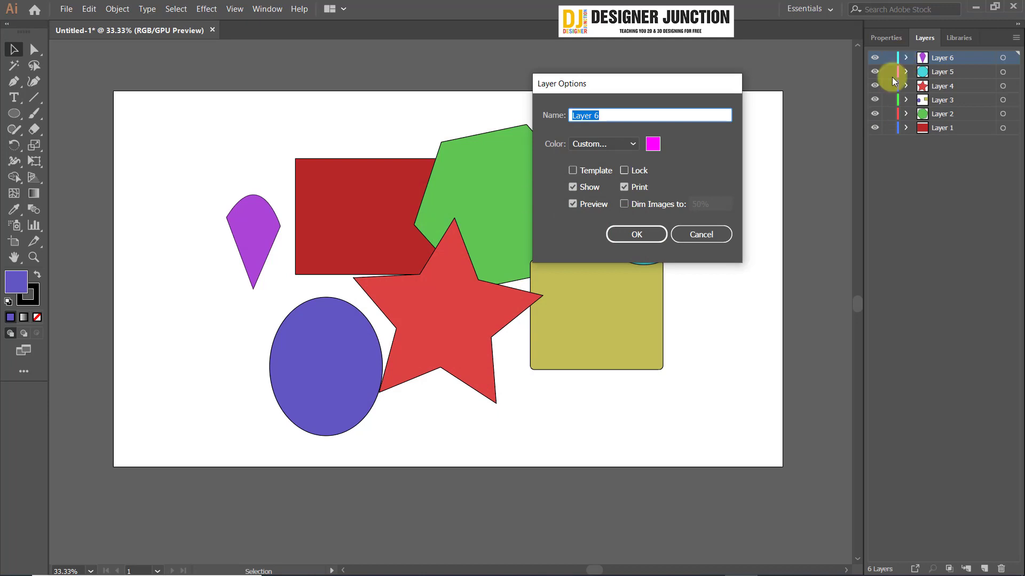
left_click(642, 235)
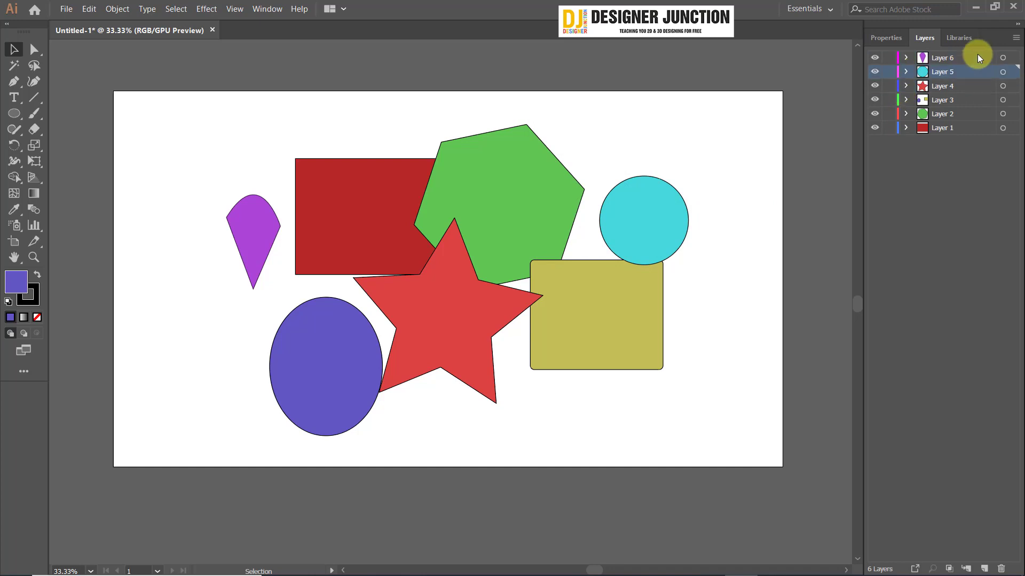
Step: Expand and collapse Layer 6 and Layer 3 to inspect the objects each contains
left_click(907, 59)
left_click(907, 59)
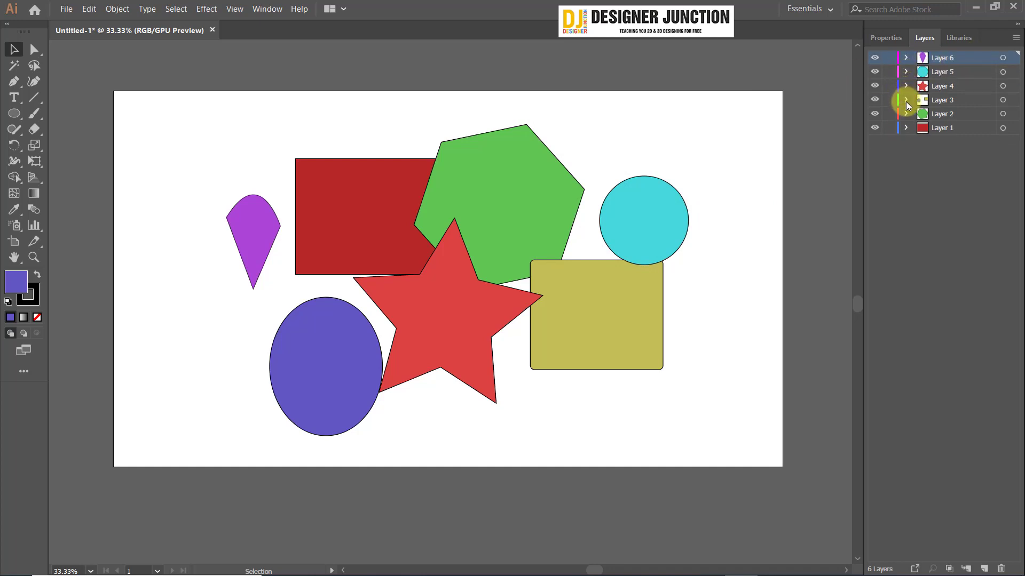
left_click(906, 100)
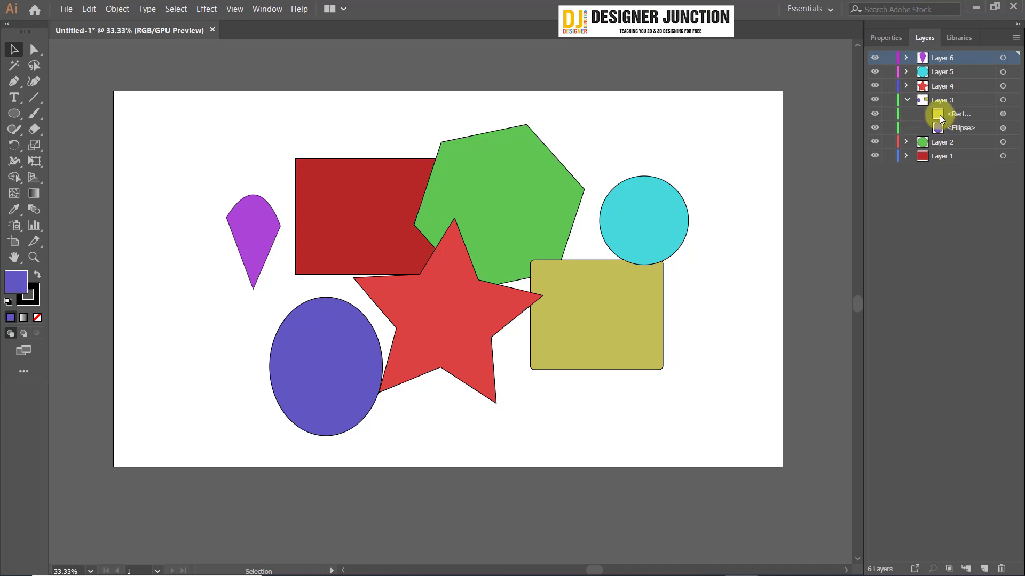
left_click(906, 100)
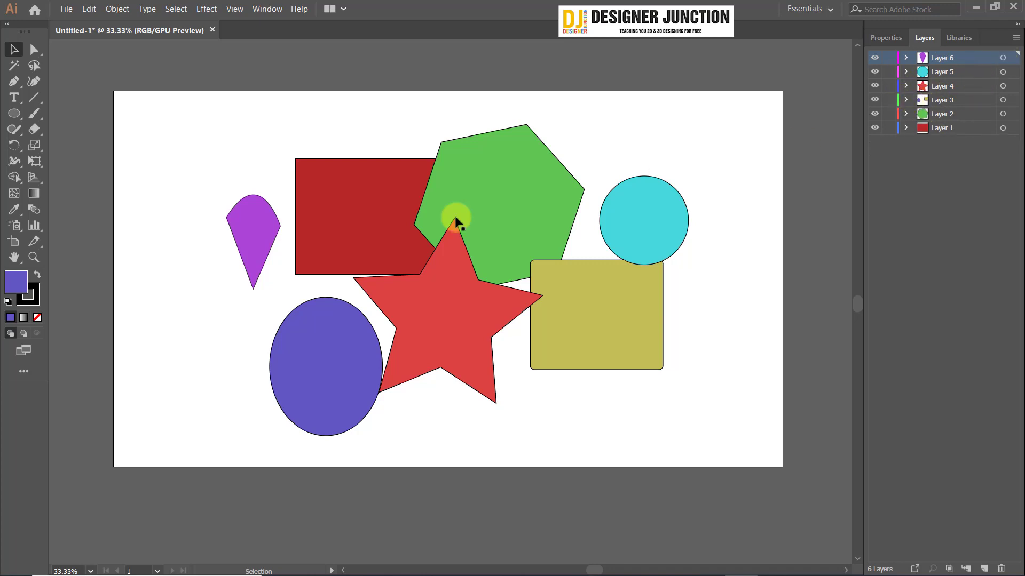
right_click(379, 197)
left_click(122, 109)
left_click(121, 109)
Step: Target Layer 3's artwork, followed by each layer's artwork in turn from Layer 6 down to Layer 1
left_click(1002, 102)
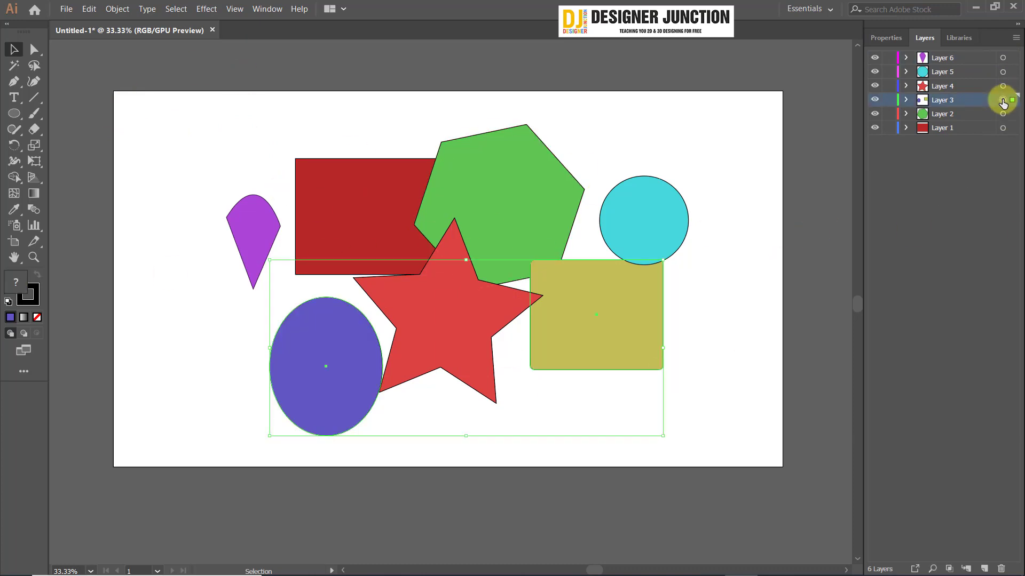
left_click(1003, 59)
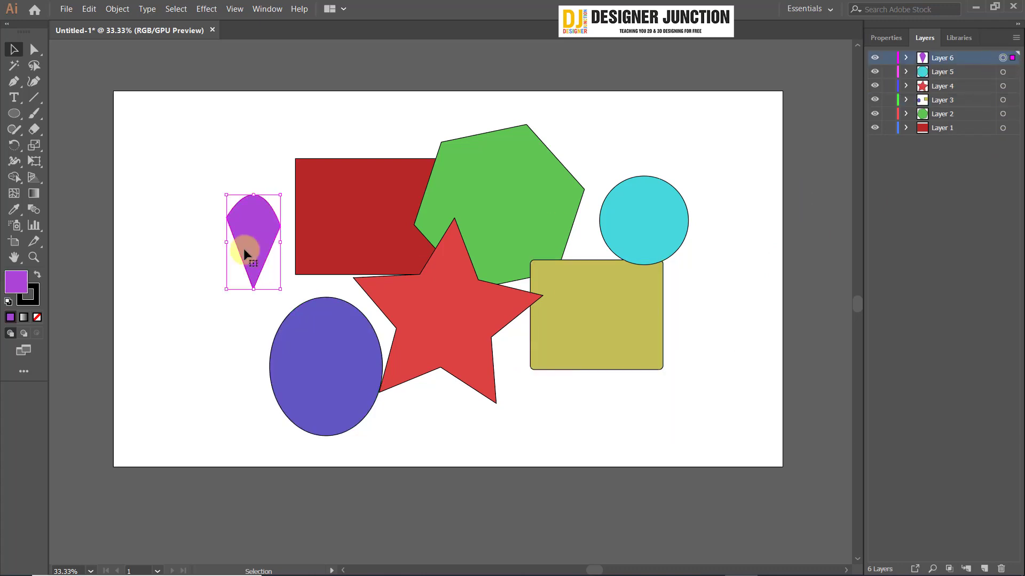
left_click(1003, 72)
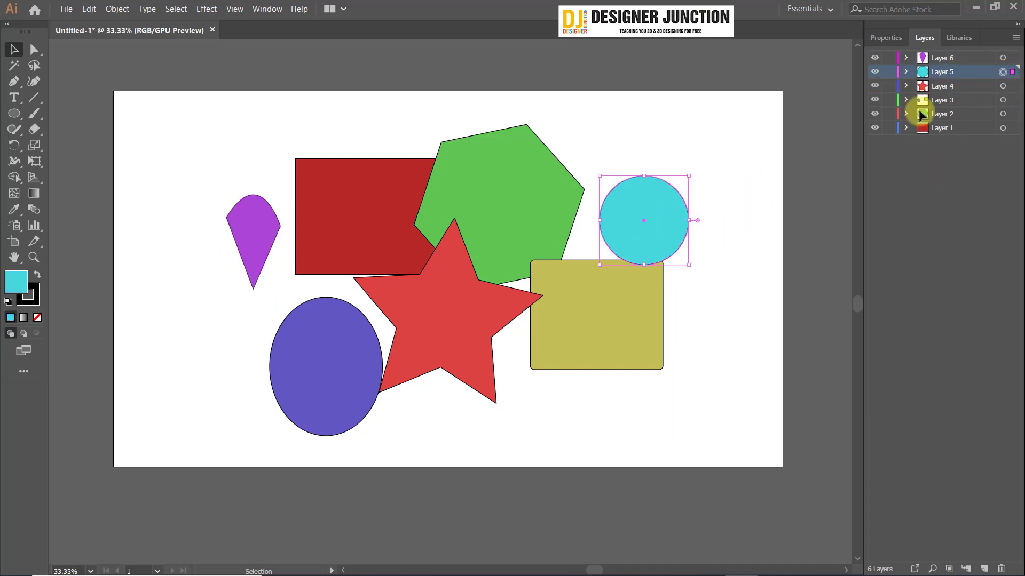
left_click(1003, 86)
left_click(1004, 99)
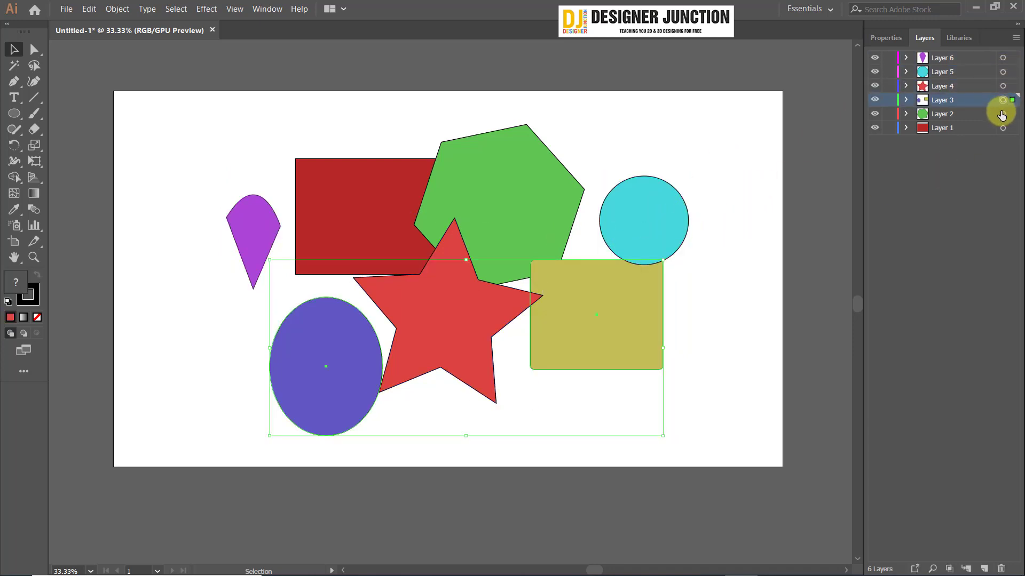
left_click(1003, 113)
left_click(1004, 128)
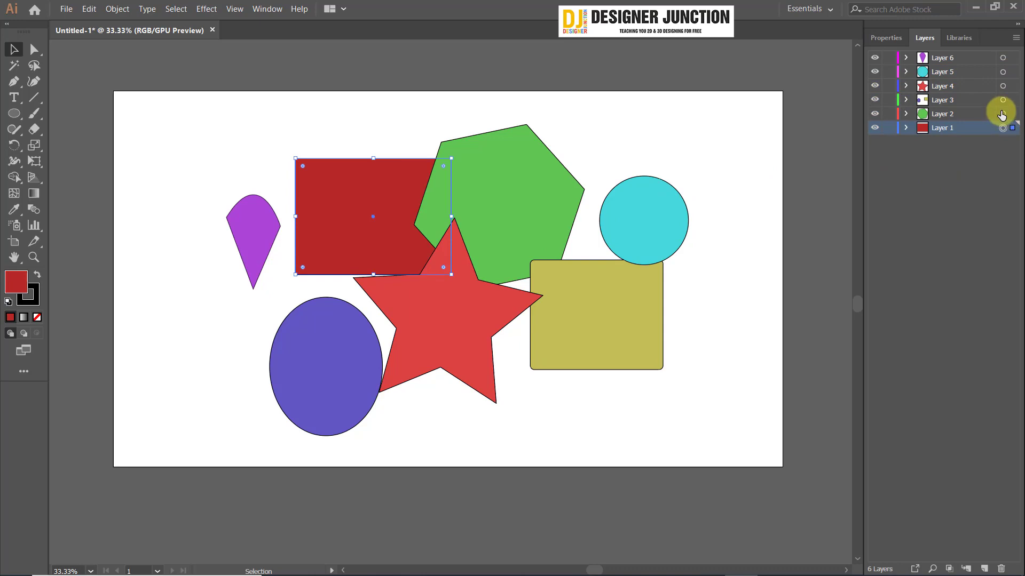
Step: Target the artwork of each layer from Layer 2 up to Layer 6, then revisit Layers 5, 3 and 4 and finish on Layer 6
left_click(1003, 114)
left_click(1003, 100)
left_click(1003, 86)
left_click(1003, 72)
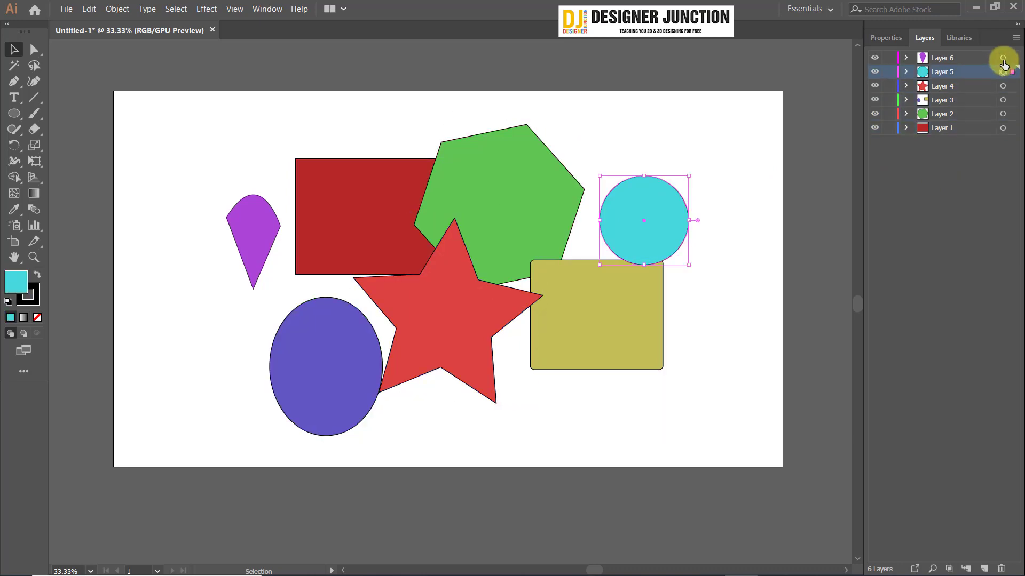
left_click(1003, 58)
left_click(1004, 71)
left_click(1003, 99)
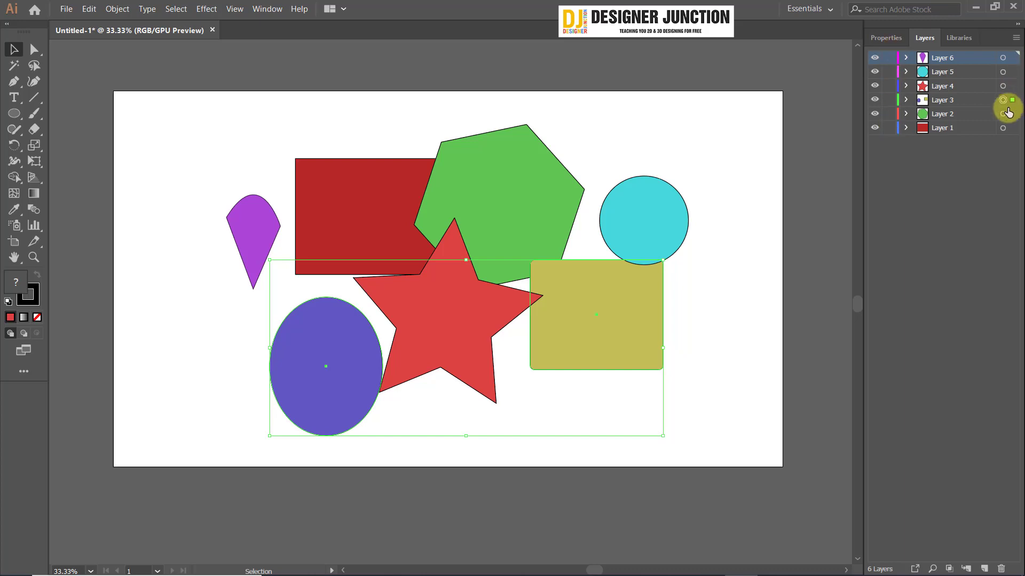
left_click(1003, 86)
left_click(1003, 72)
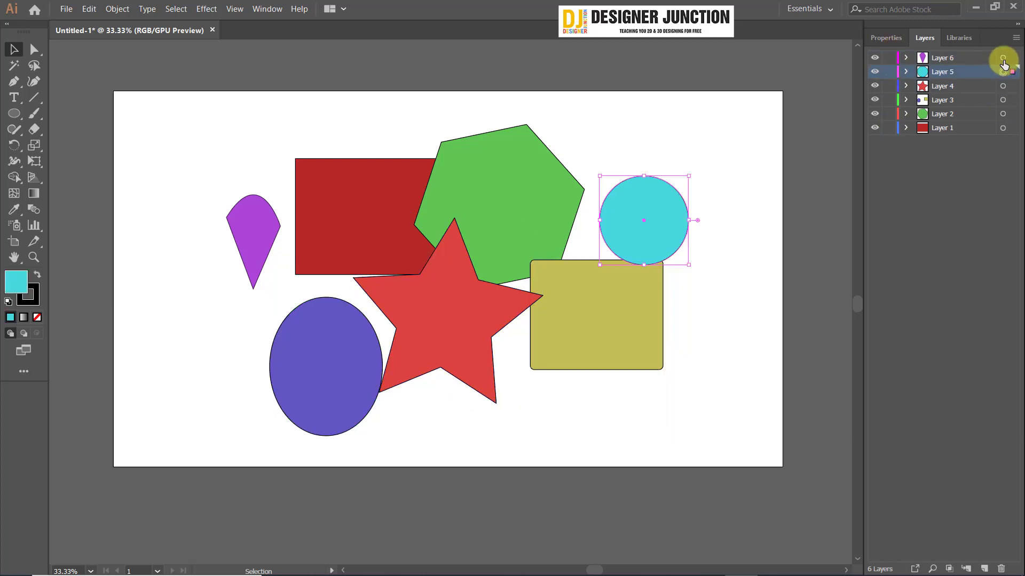
left_click(1003, 57)
Step: Target the artwork of Layer 4 down to Layer 1, then go back up through Layers 2, 3 and 5 to Layer 6
left_click(1003, 86)
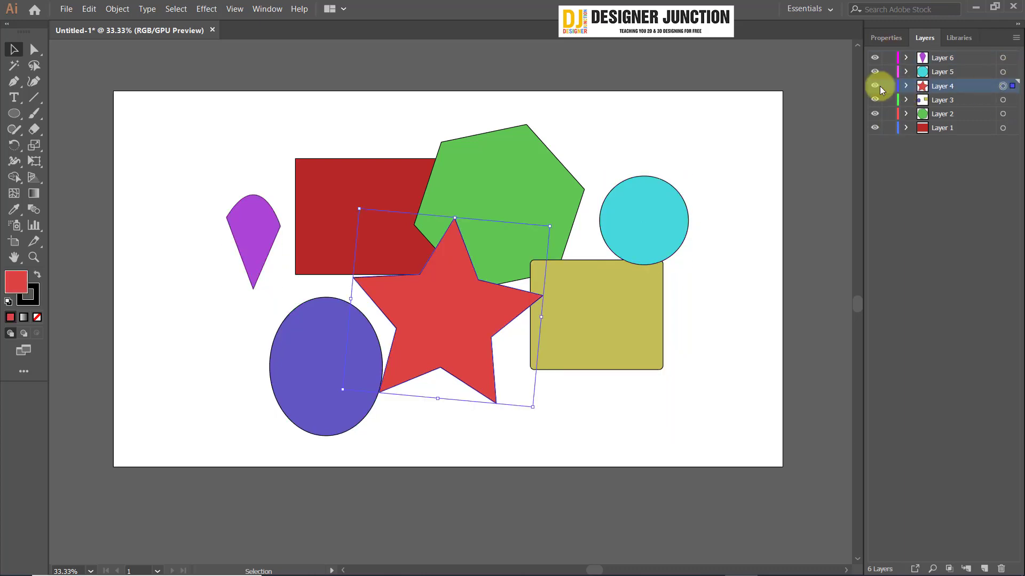
left_click(1003, 99)
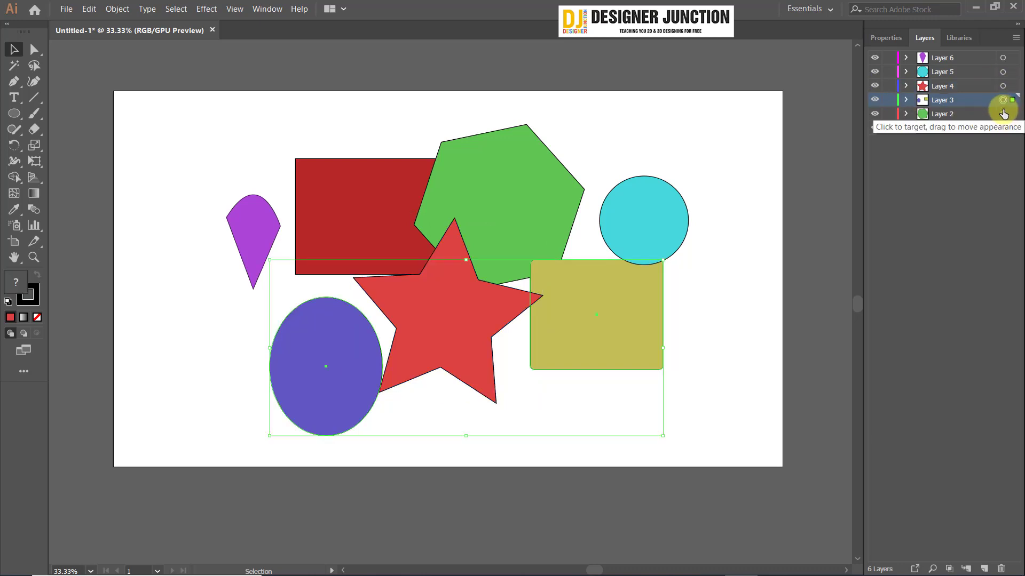
left_click(1003, 113)
left_click(1003, 128)
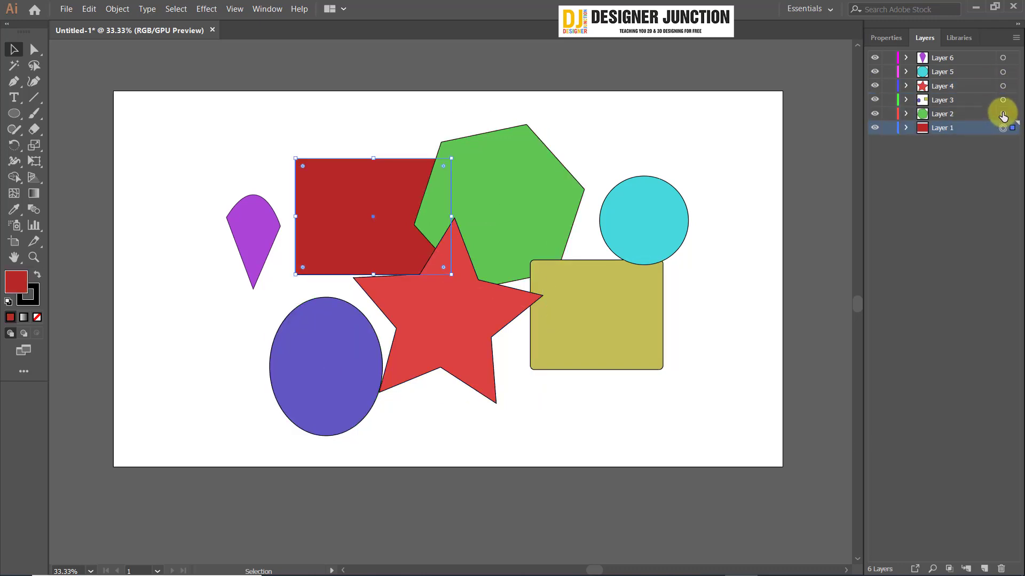
left_click(1003, 114)
left_click(1003, 99)
left_click(1002, 71)
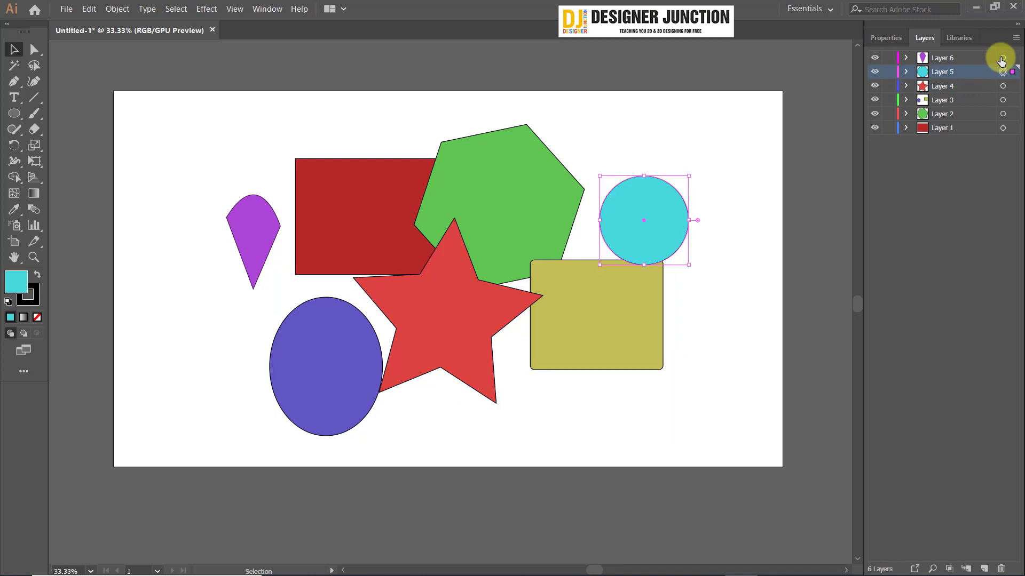
left_click(1003, 57)
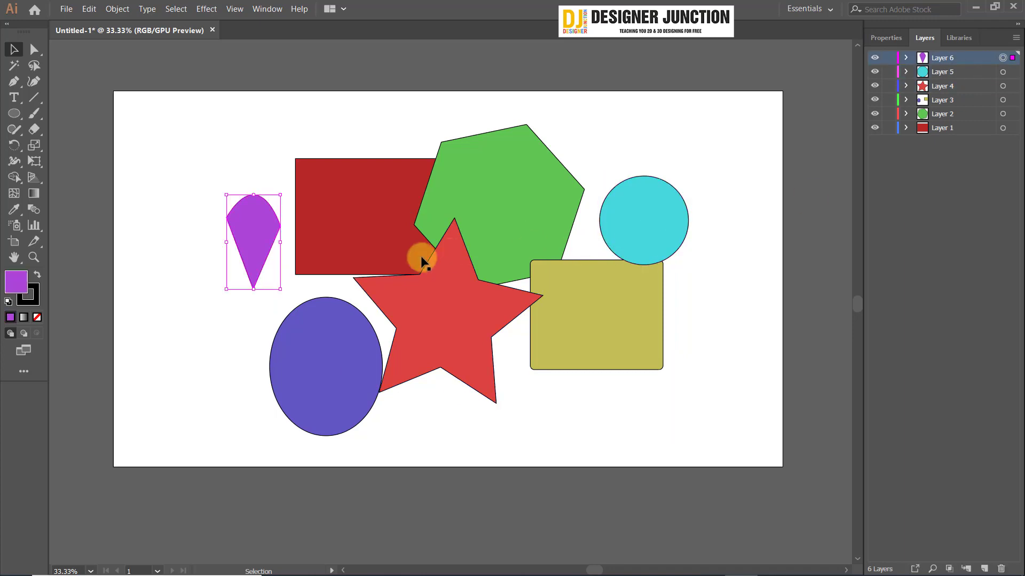
Step: Target the artwork of Layers 2, 3, 4 and 6, leave Layer 1's red rectangle selected, and clear the layer highlight
left_click(1003, 114)
left_click(1002, 100)
left_click(1003, 86)
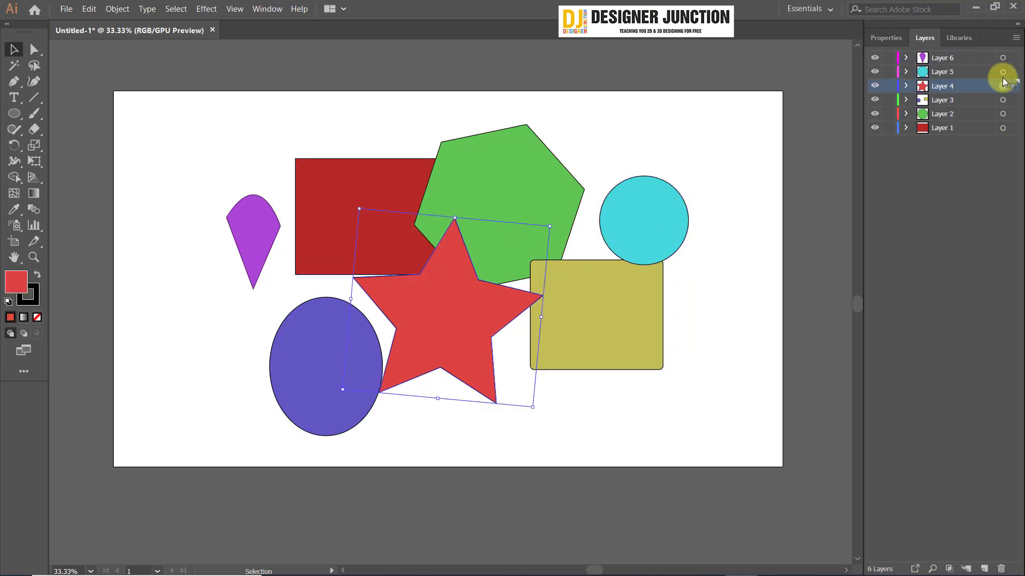
left_click(1002, 58)
left_click(1003, 128)
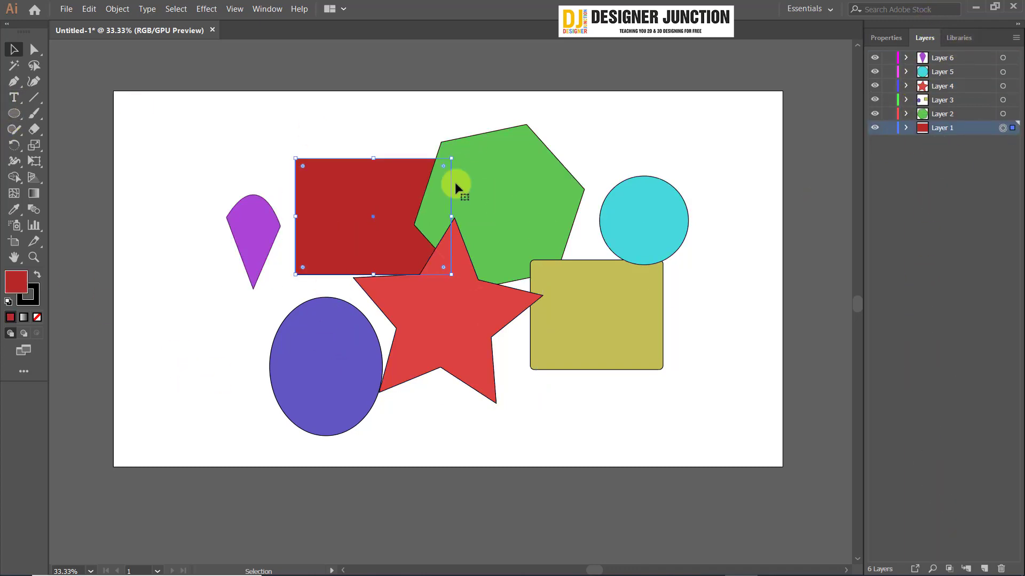
left_click(933, 234)
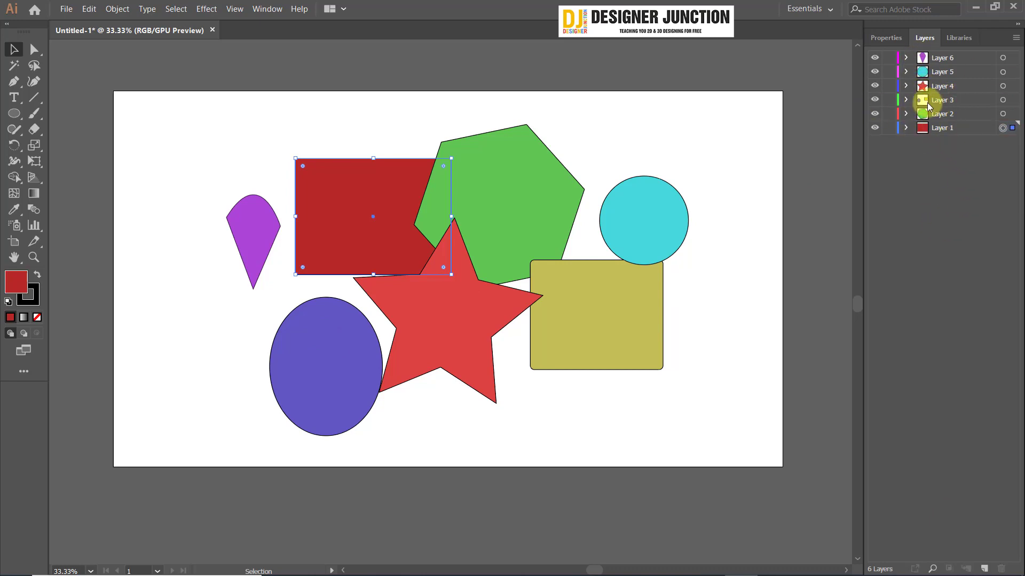
Step: Make Layer 3 active and hide and show its ellipse and rounded rectangle together twice
left_click(930, 102)
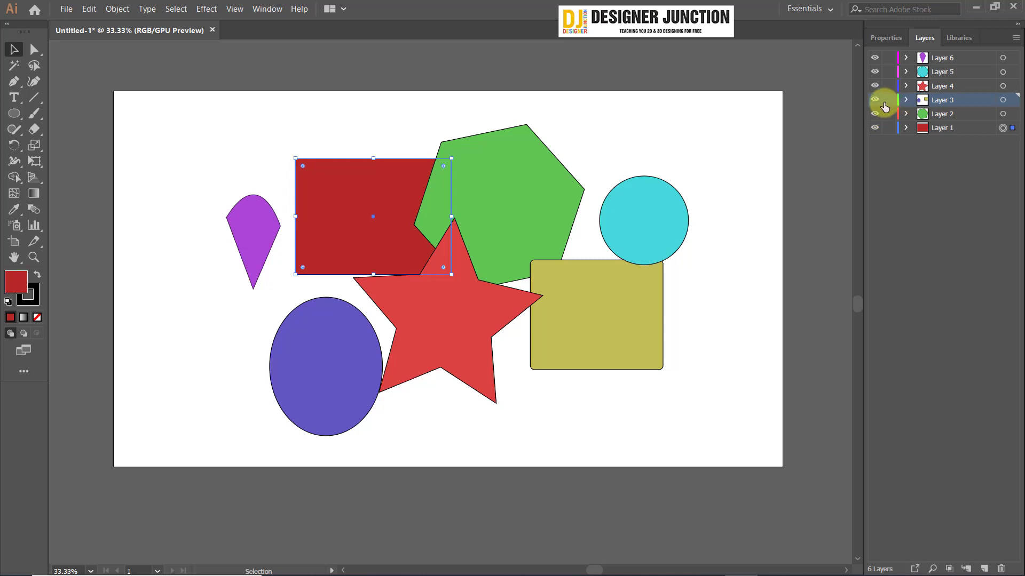
left_click(874, 100)
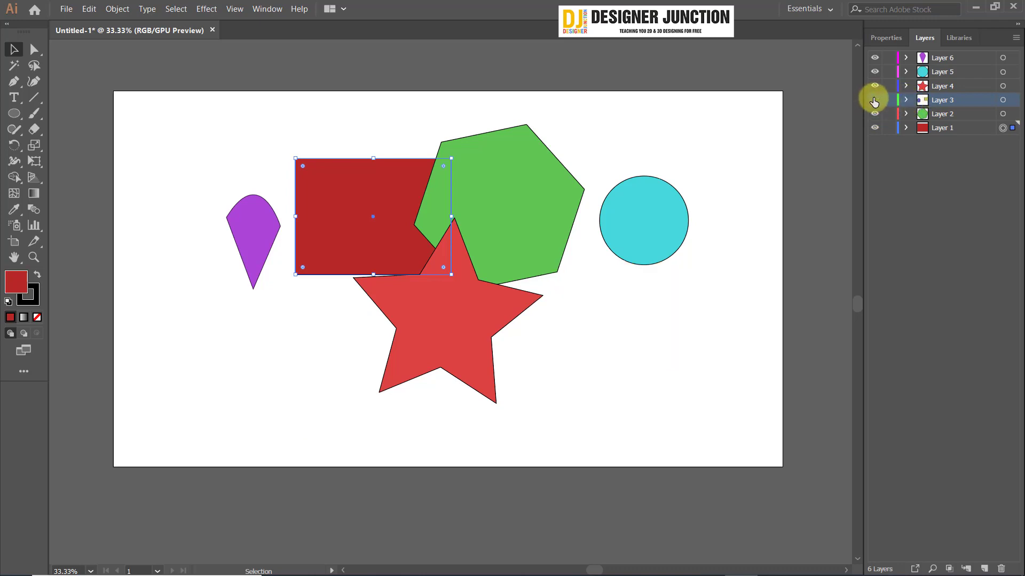
left_click(874, 100)
left_click(874, 101)
left_click(874, 100)
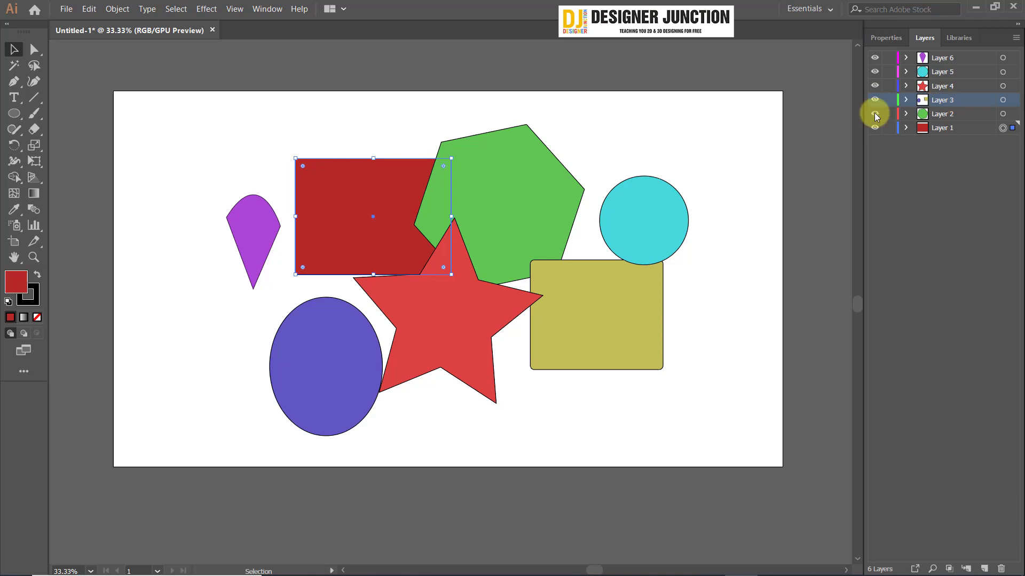
left_click(1016, 39)
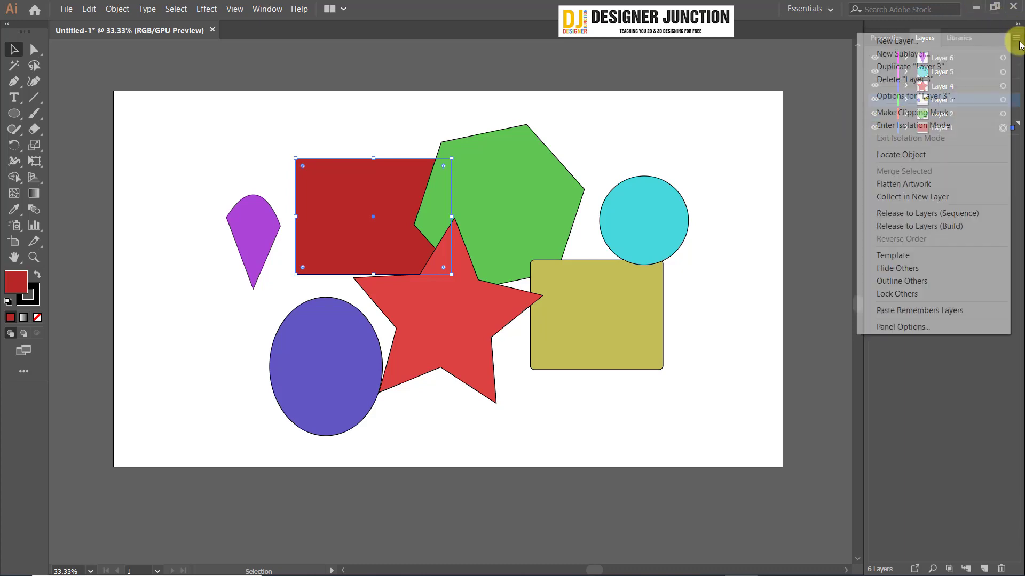
left_click(896, 327)
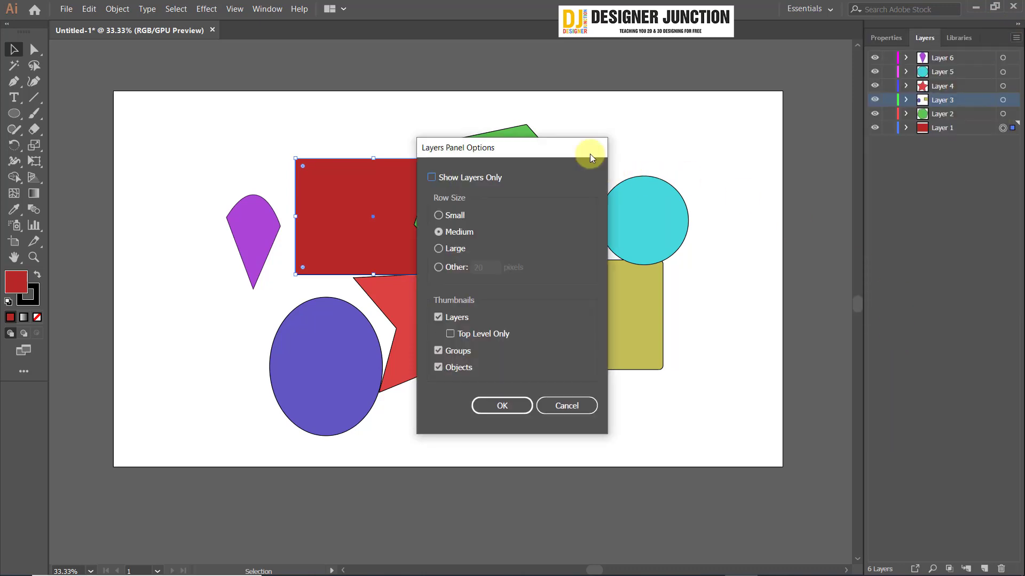
left_click(585, 407)
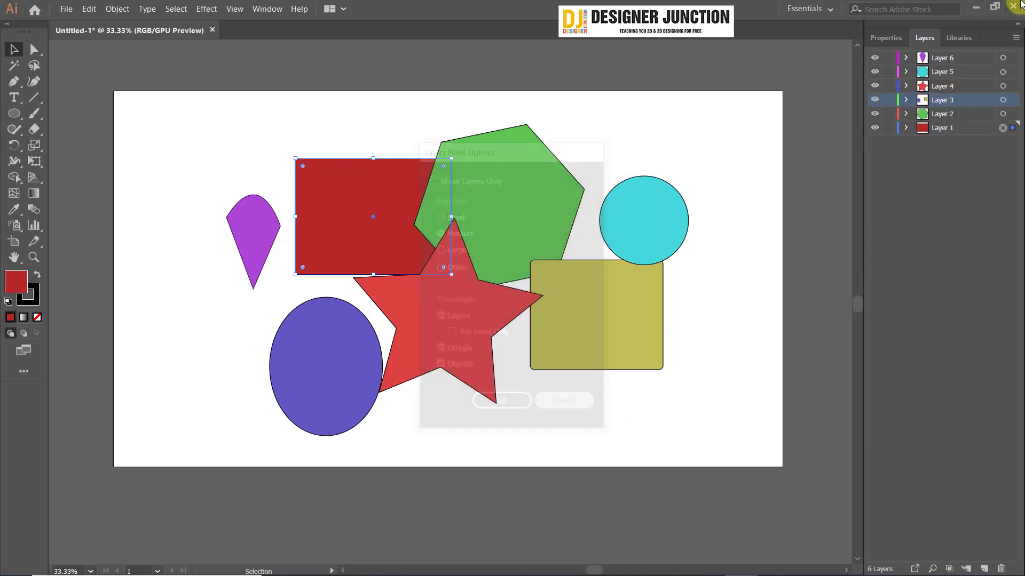
Step: Set the Layers panel's row size to Large in its panel options
left_click(1015, 40)
left_click(904, 328)
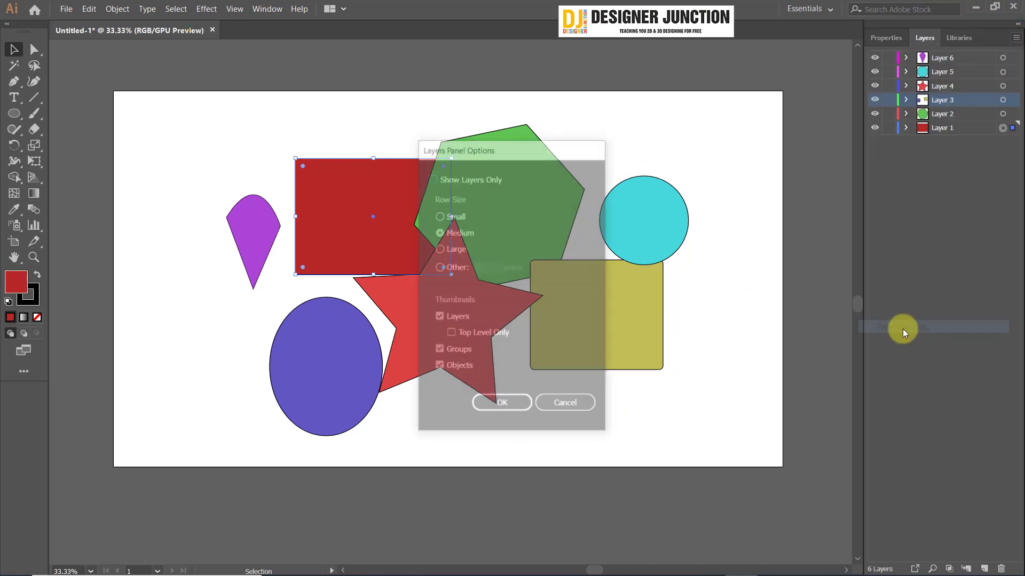
left_click_drag(460, 150, 398, 76)
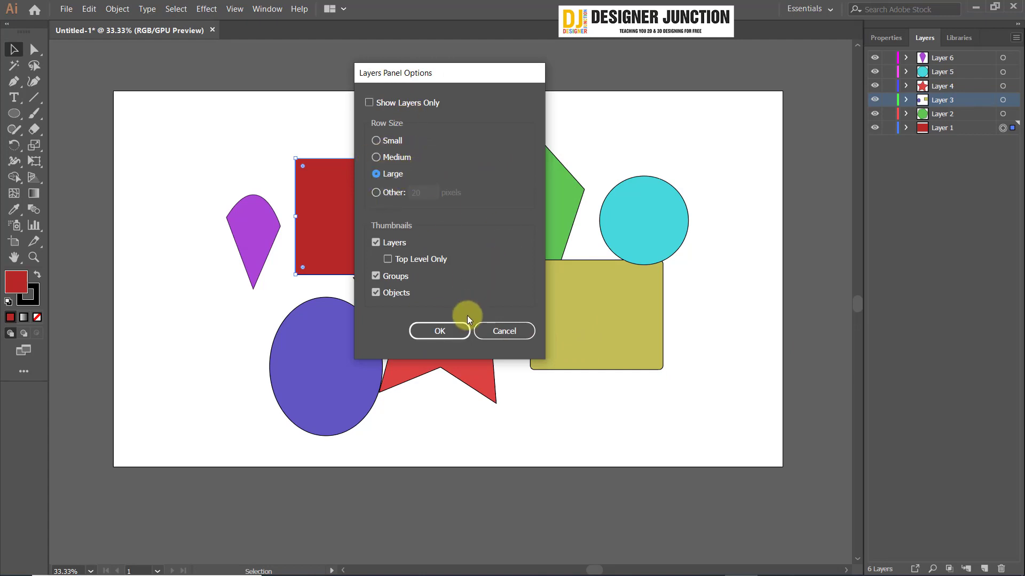
left_click(437, 331)
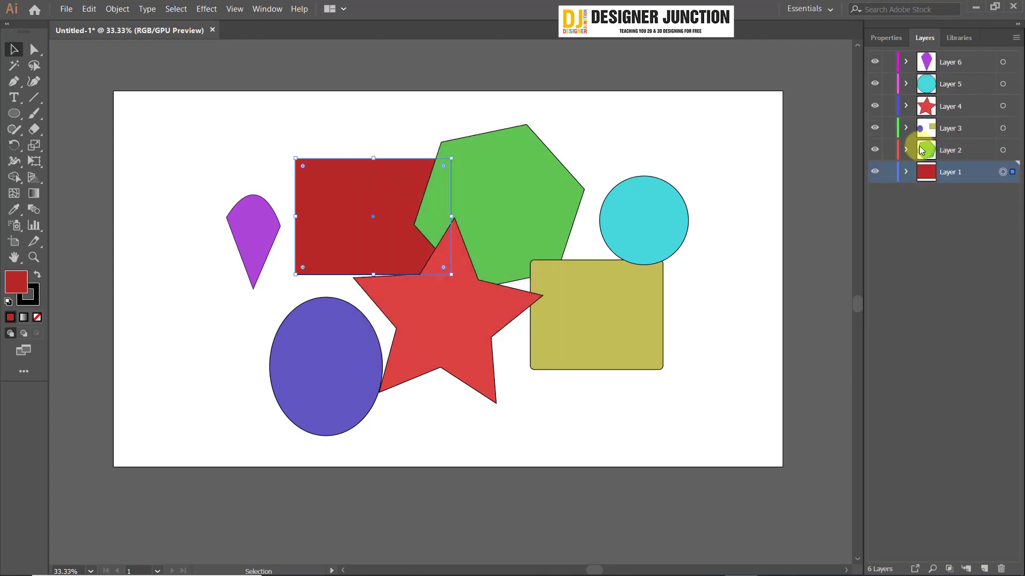
Step: Set the Layers panel's row size to a custom value of 50 pixels
left_click(1015, 37)
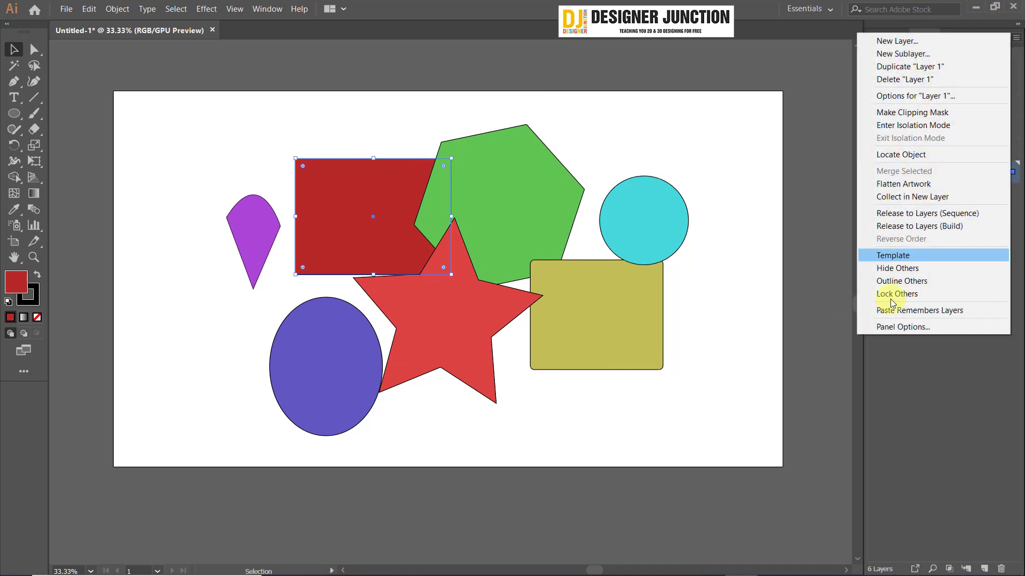
left_click(890, 328)
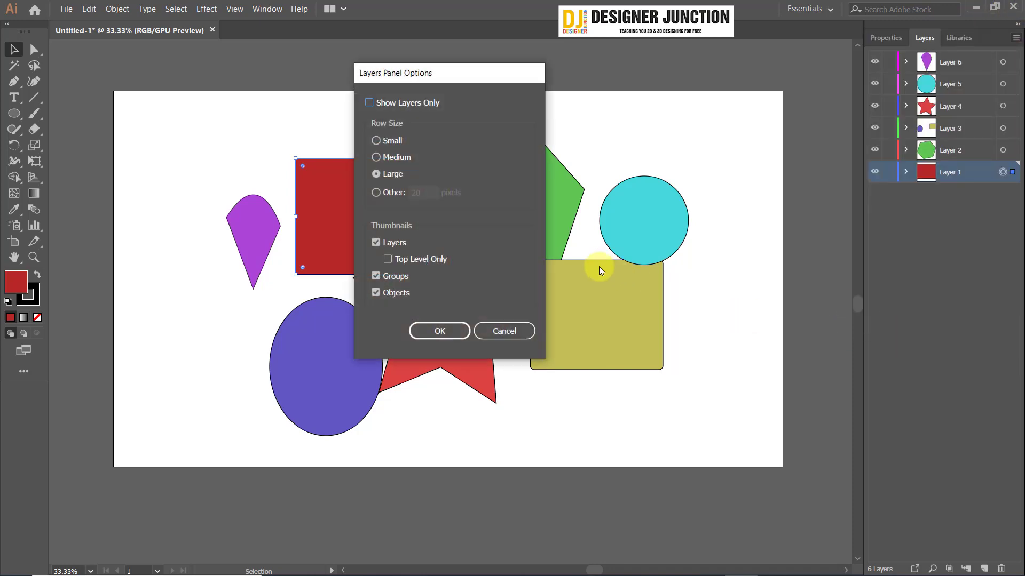
left_click(385, 194)
double_click(428, 188)
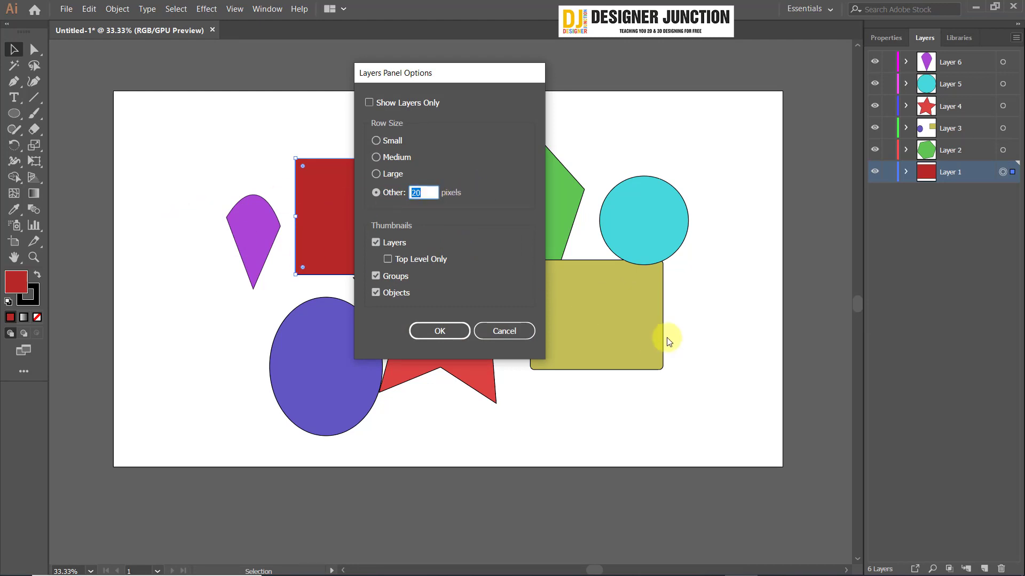
type("50")
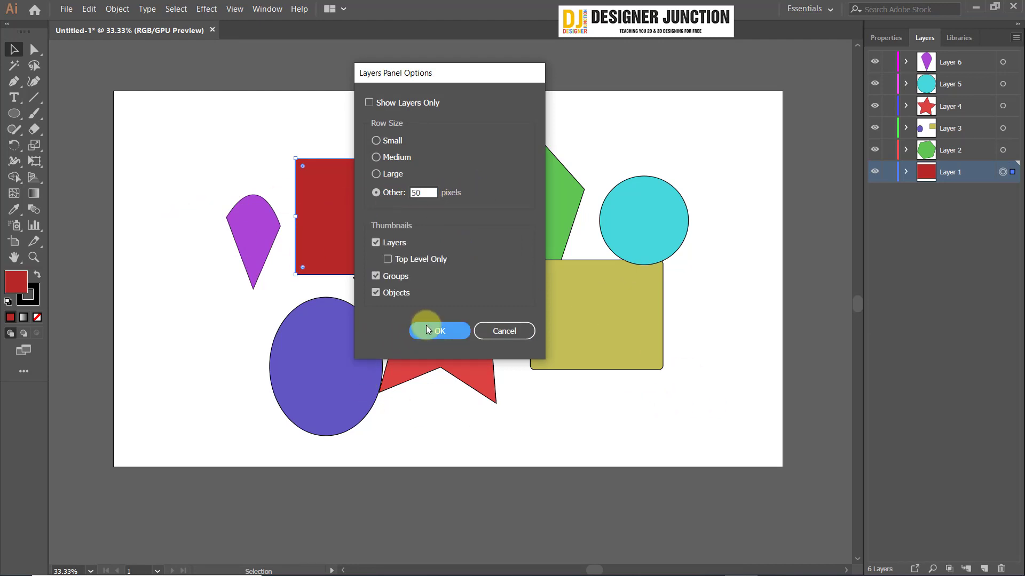
left_click(430, 331)
Step: Set the Layers panel's row size to Medium
left_click(1015, 38)
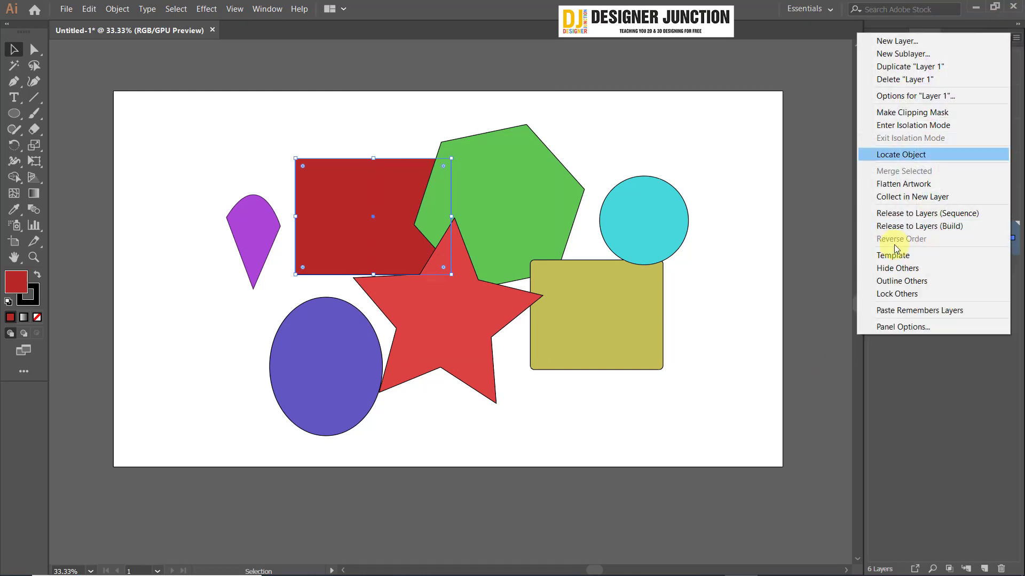
left_click(902, 327)
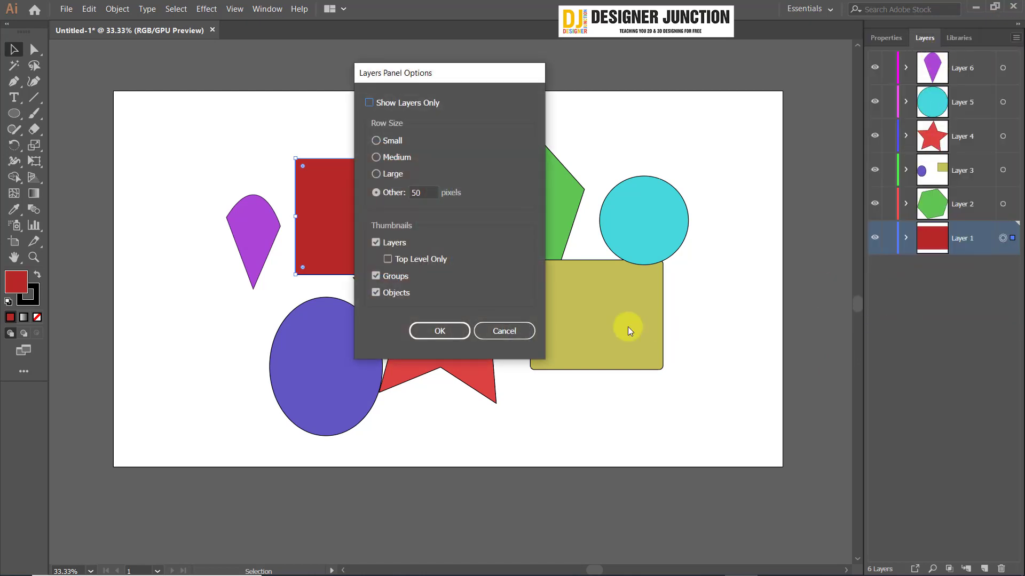
left_click(393, 163)
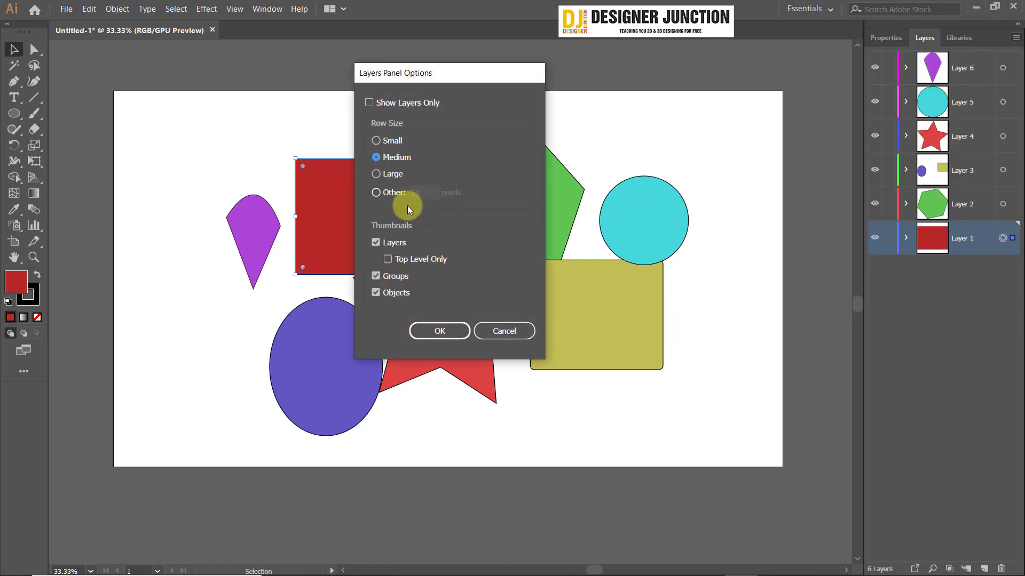
left_click(433, 331)
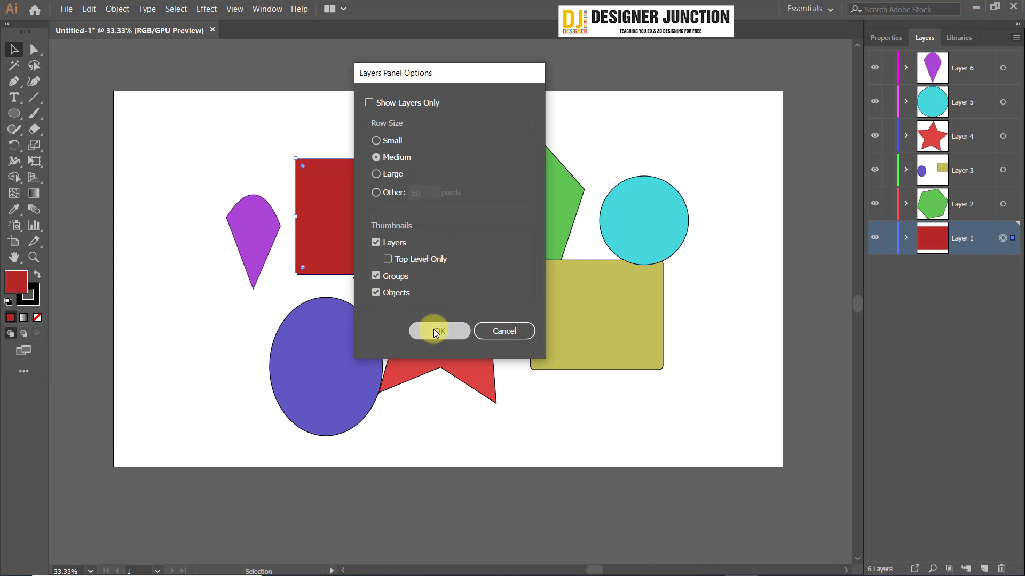
Step: Release Layer 1's artwork to layers as a sequence, undo the release and collapse Layer 1
left_click(1015, 42)
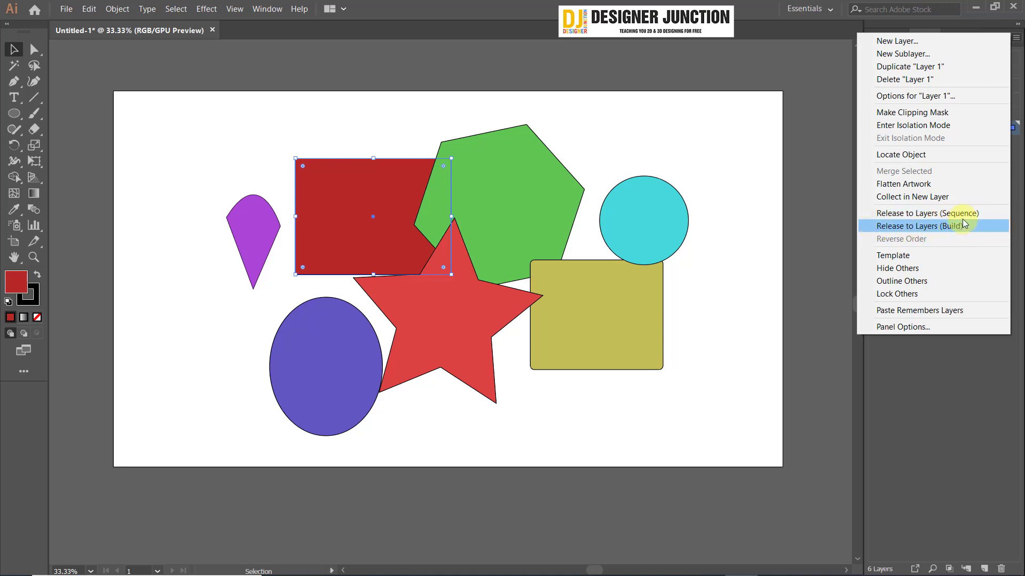
left_click(934, 213)
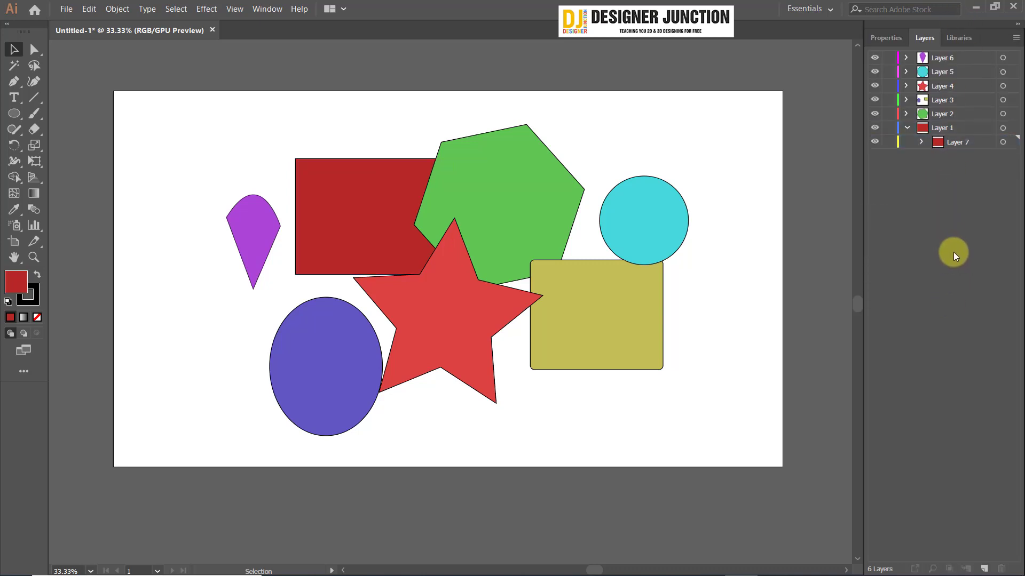
key("ctrl+z")
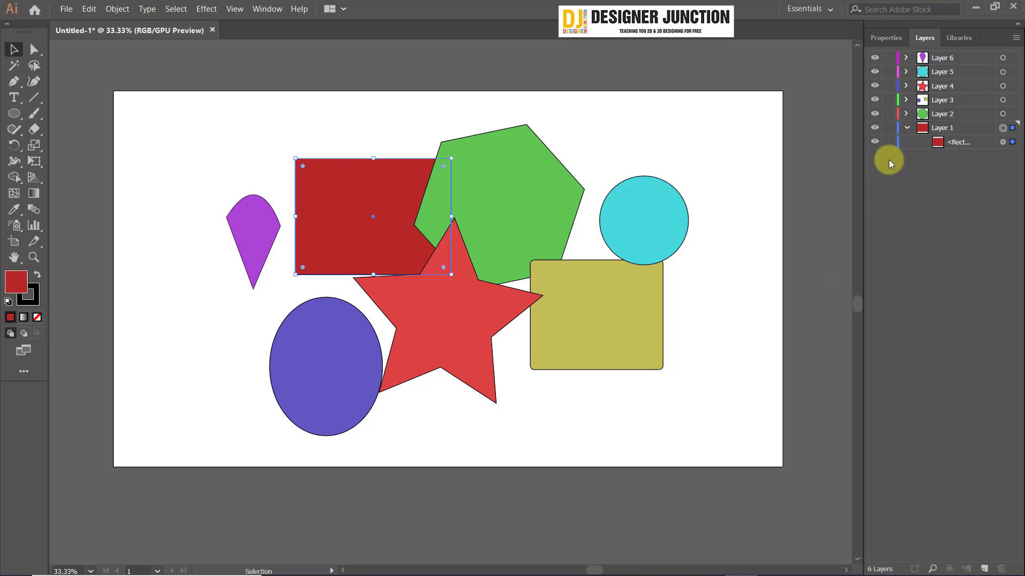
left_click(904, 128)
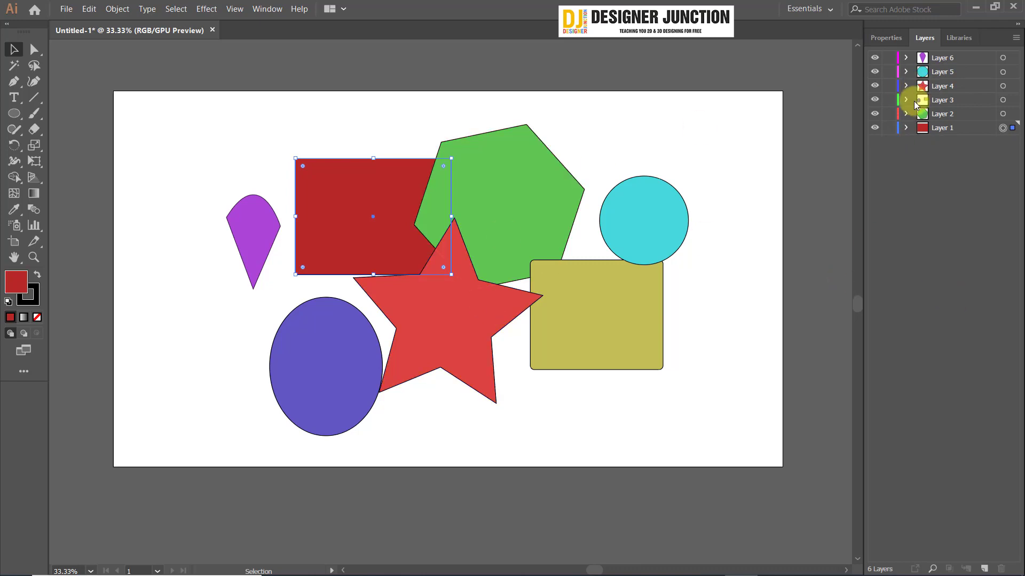
left_click(964, 63)
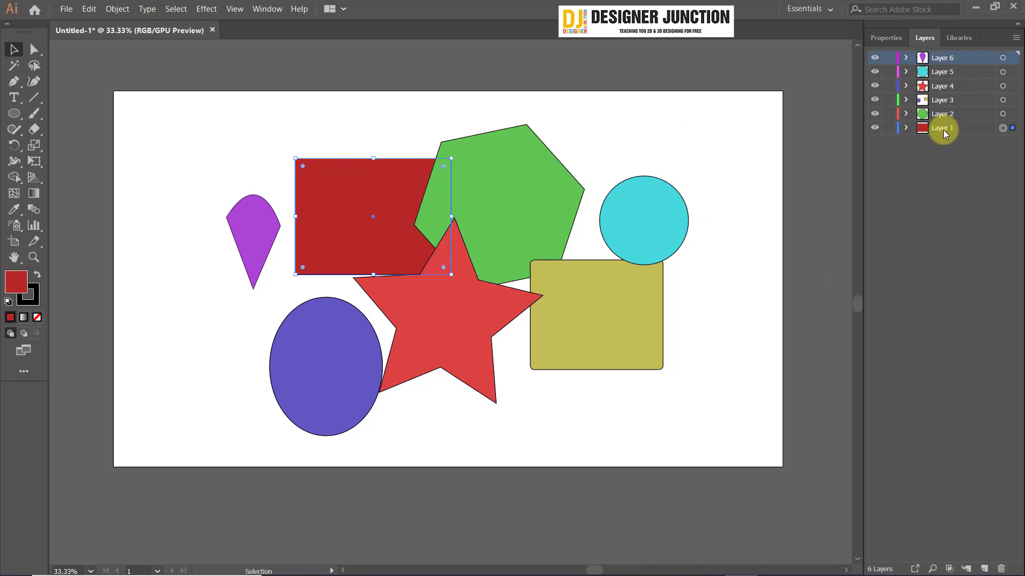
left_click(1015, 38)
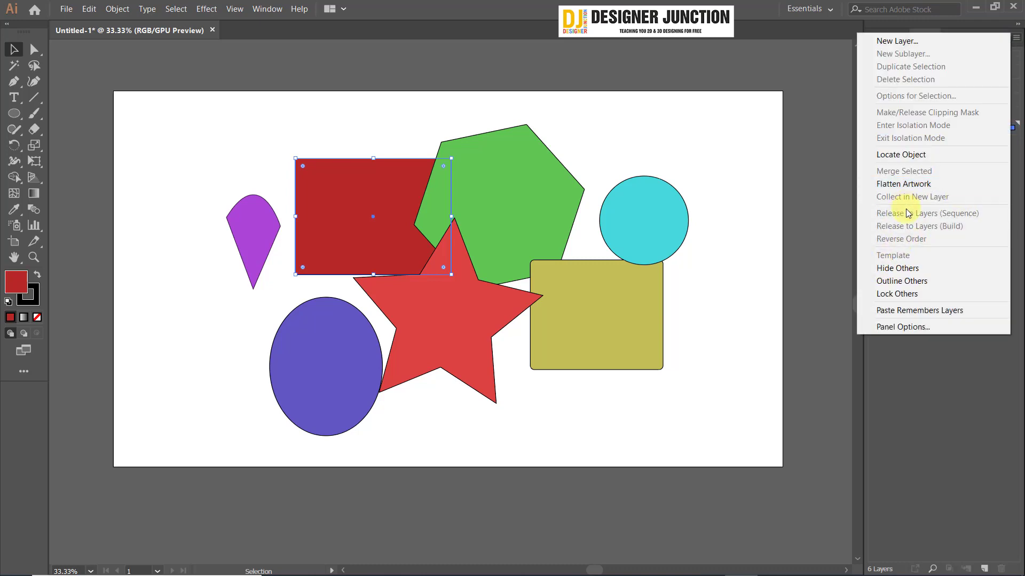
left_click(562, 14)
left_click(947, 130)
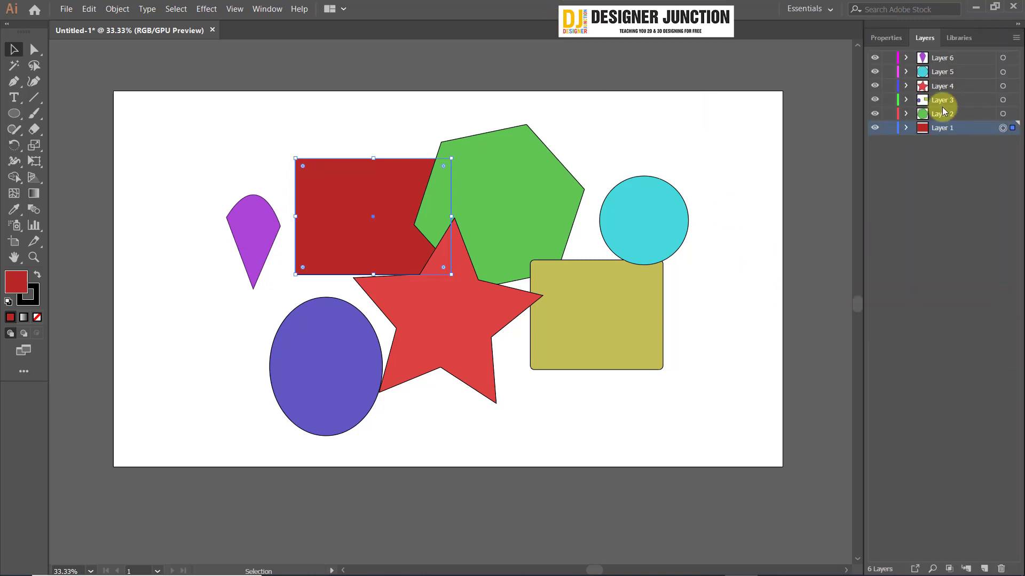
left_click(925, 243)
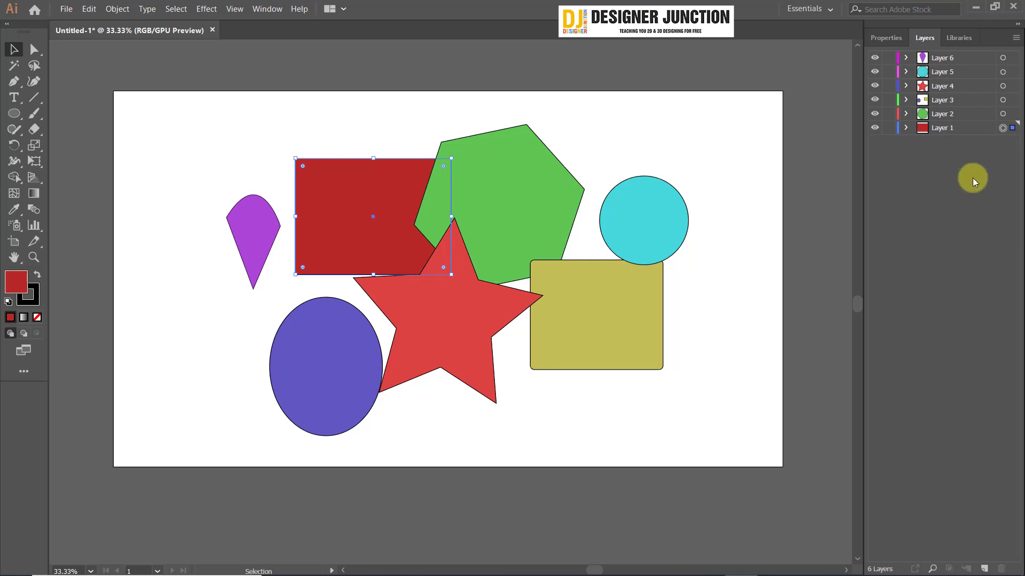
mouse_move(874, 114)
left_mouse_down()
mouse_move(874, 50)
mouse_move(875, 127)
left_mouse_up()
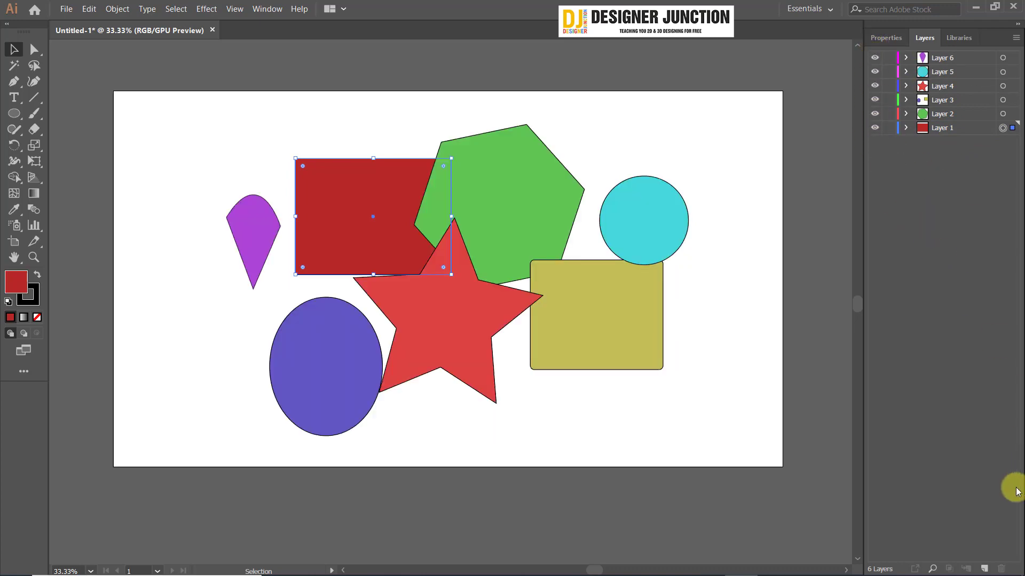
Step: Delete Layer 6 and Layer 5 together with their artwork
left_click(952, 59)
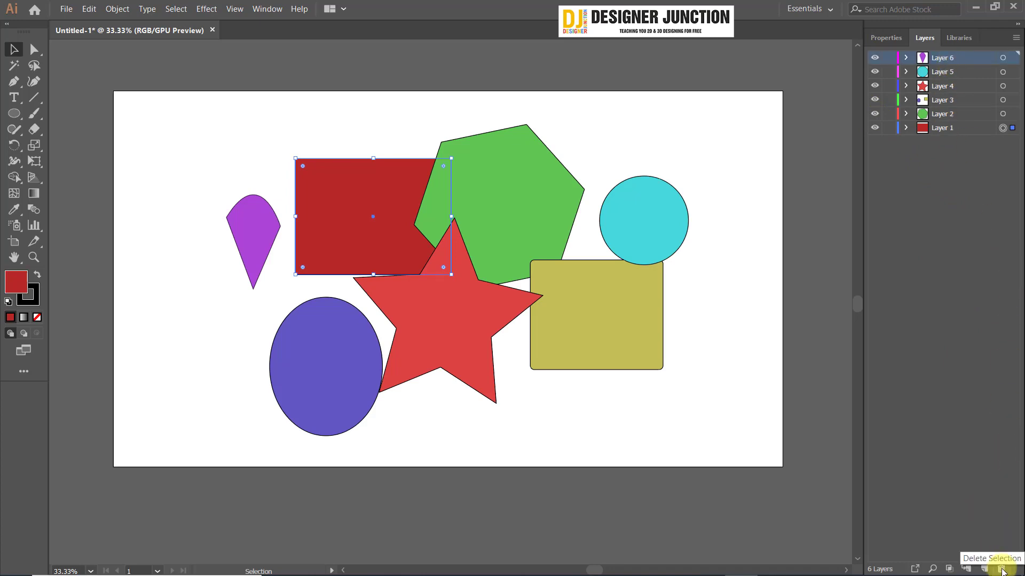
left_click_drag(939, 57, 1000, 567)
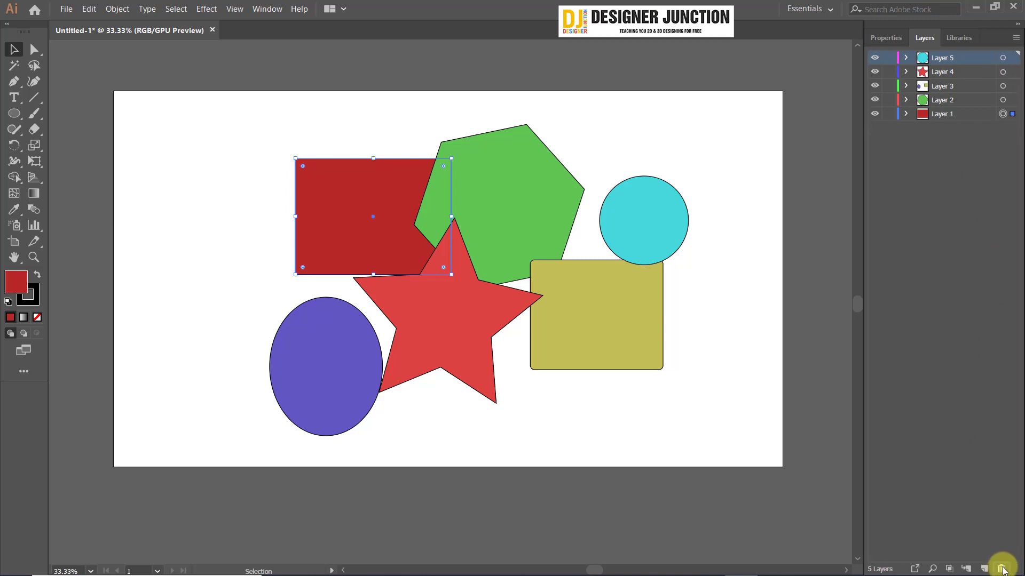
left_click_drag(945, 56, 1003, 569)
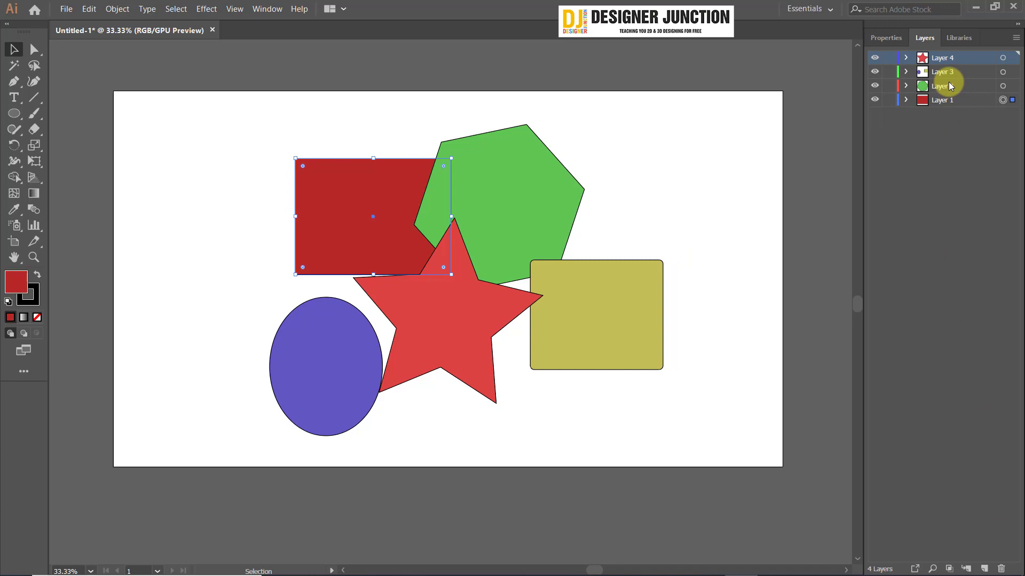
Step: Delete the selected red rectangle from Layer 1, and delete Layer 4 with its star
key("Delete")
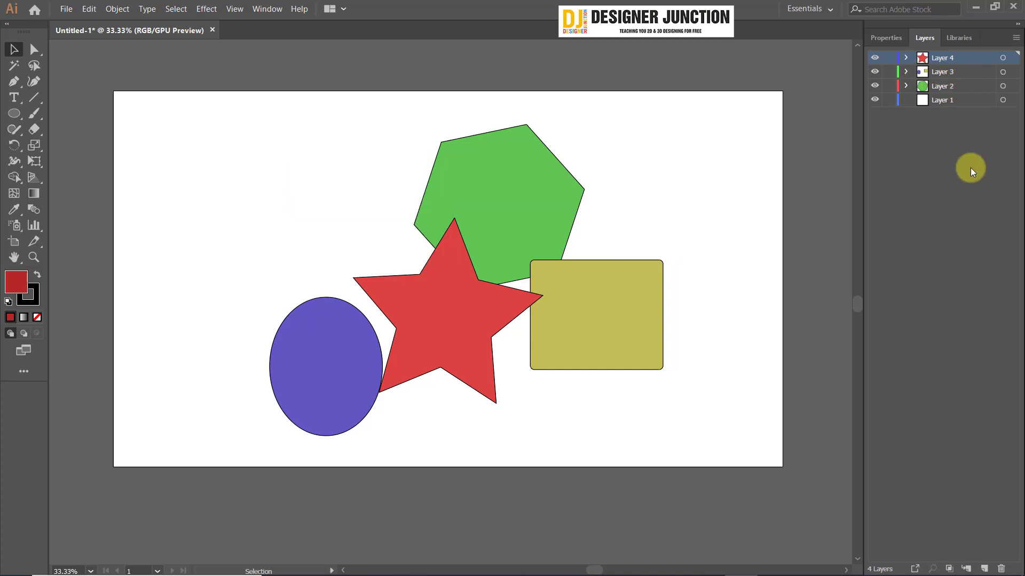
left_click(958, 74)
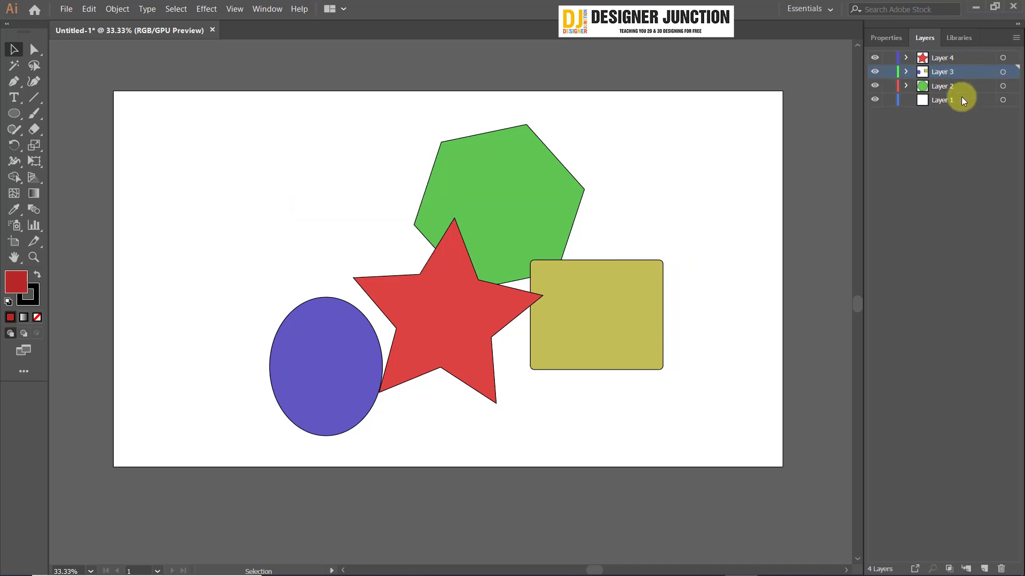
left_click(946, 90)
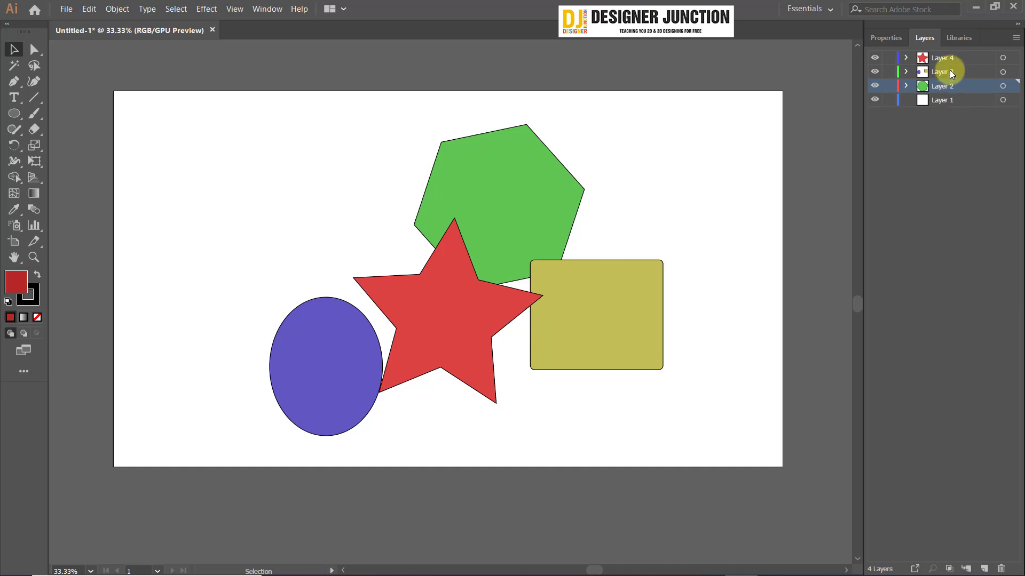
left_click_drag(946, 57, 1002, 566)
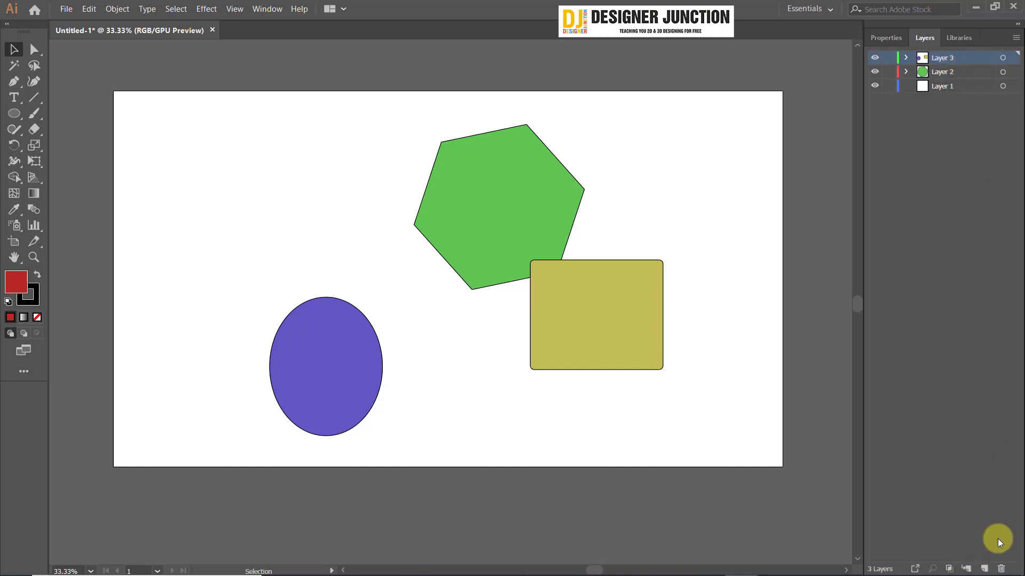
Step: Add three new empty layers above Layer 3 and undo all three additions
left_click(985, 568)
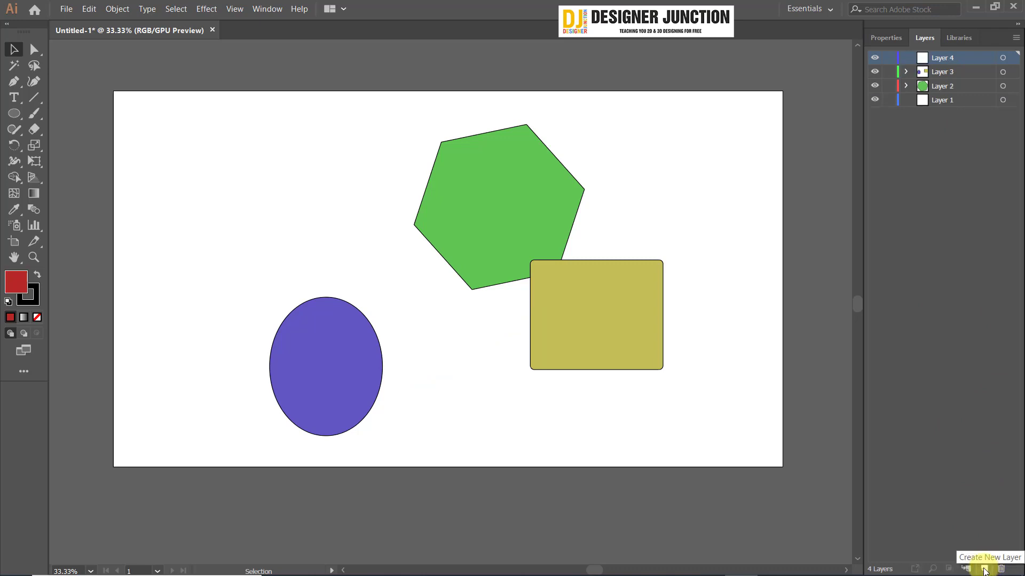
left_click(984, 569)
left_click(984, 569)
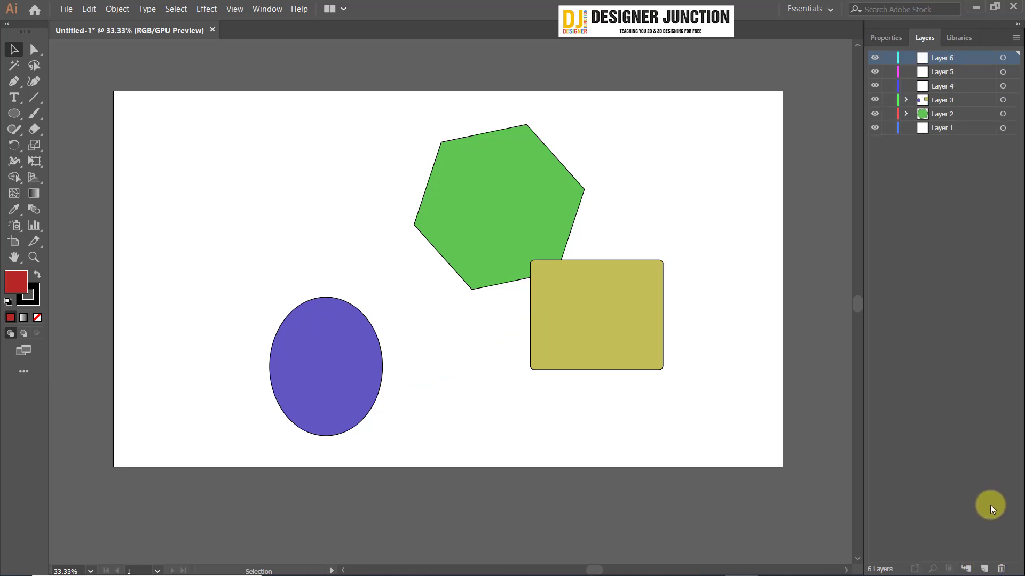
key("ctrl+z")
key("ctrl+z")
key("ctrl+z")
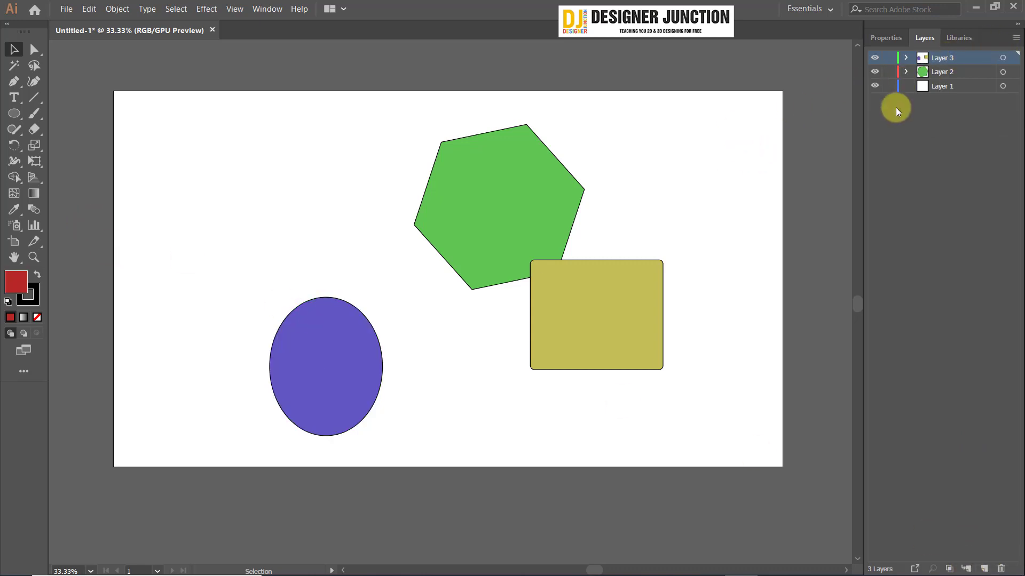
Step: Delete Layer 2 and Layer 1, keeping only Layer 3
left_click_drag(955, 73, 1001, 568)
left_click_drag(941, 72, 1002, 568)
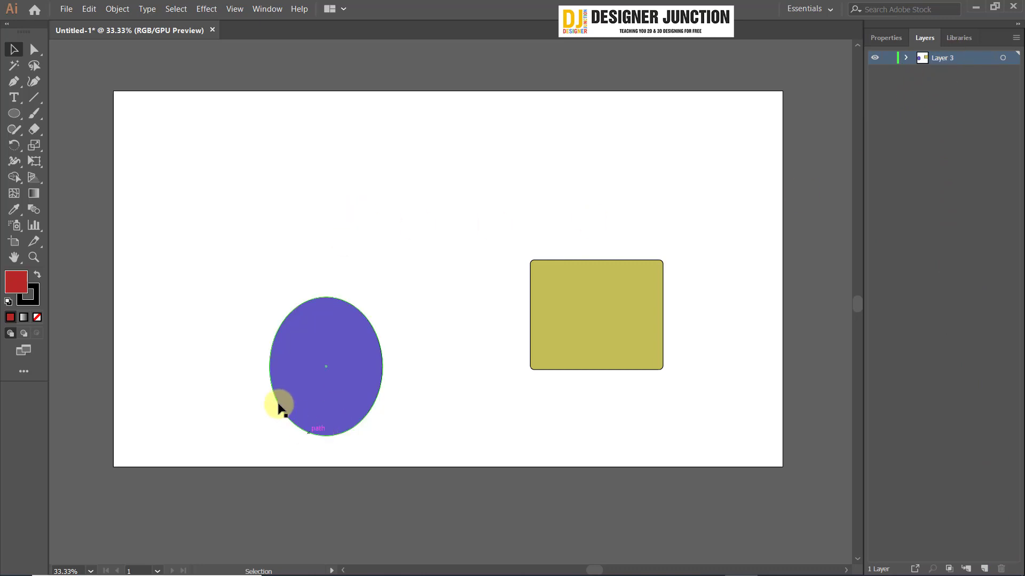
Step: Move the purple ellipse and the rounded rectangle up and closer together, and draw a tall ellipse overlapping both on Layer 3
left_click_drag(343, 343, 353, 228)
left_click_drag(650, 324, 540, 247)
left_click(11, 117)
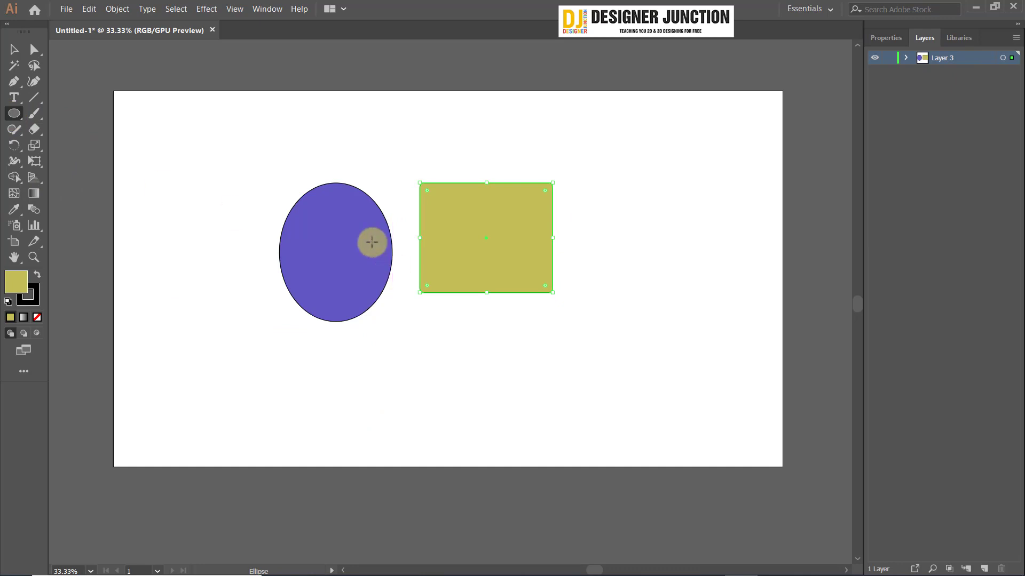
left_click_drag(370, 237, 463, 398)
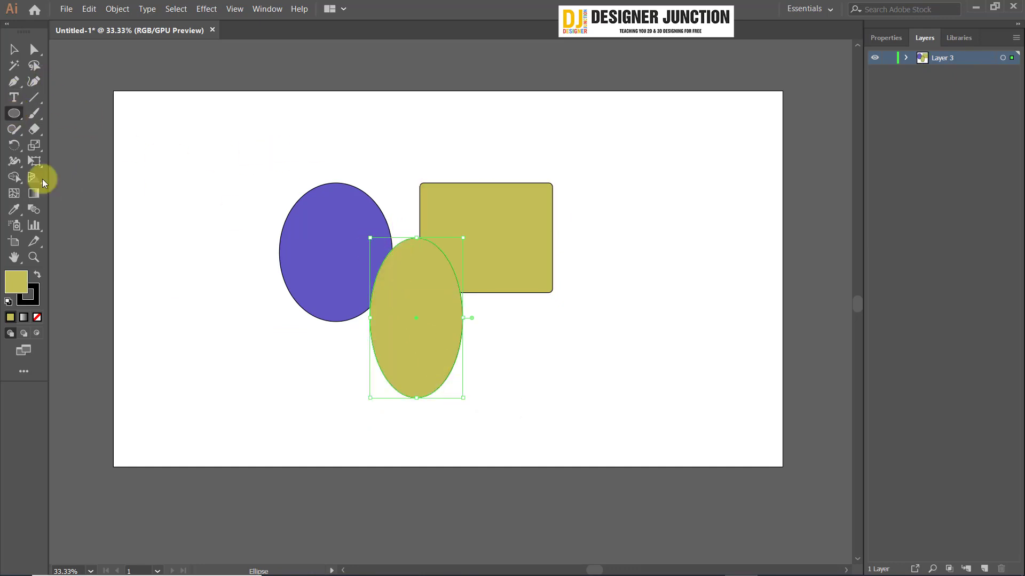
Step: Set the tall ellipse's fill colour to green 5BBF58
double_click(19, 290)
mouse_move(606, 193)
left_mouse_down()
mouse_move(588, 154)
mouse_move(566, 193)
left_mouse_up()
left_click(682, 156)
left_click_drag(682, 156, 675, 192)
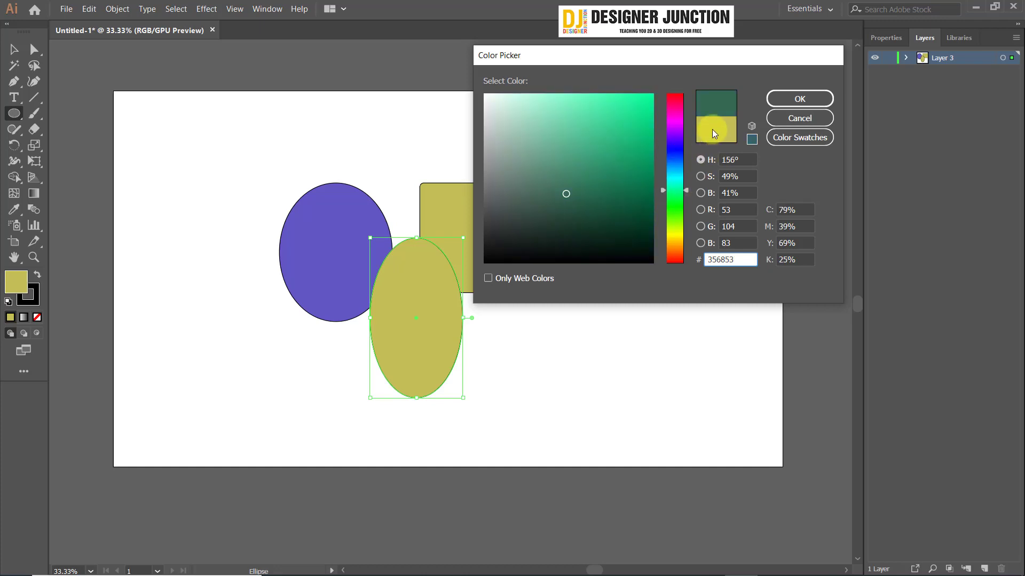
left_click(713, 131)
left_click(677, 208)
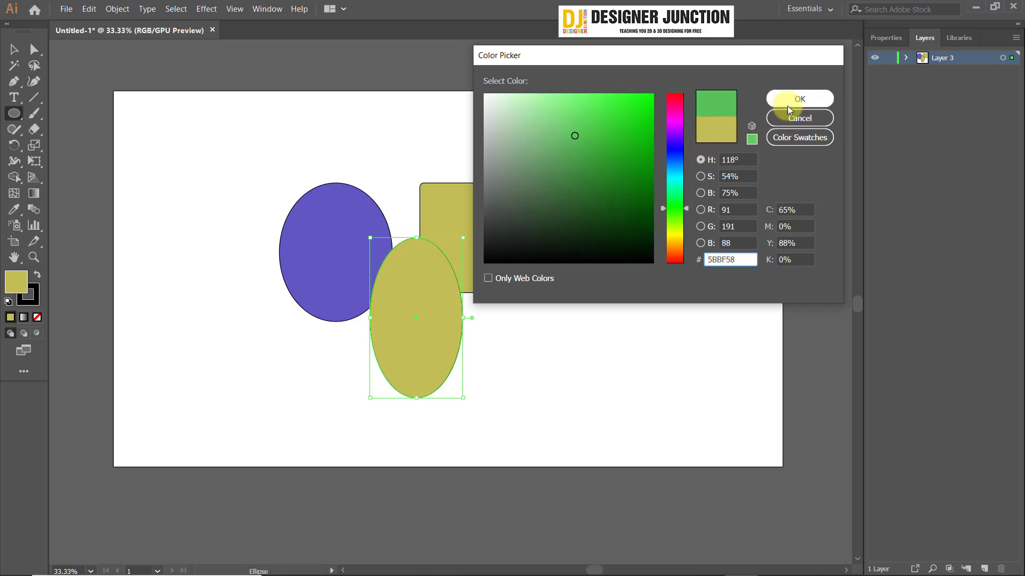
left_click(800, 98)
Step: Draw a large five-pointed star overlapping the other three shapes on Layer 3 and fill it with red
left_click_drag(14, 113, 45, 178)
mouse_move(352, 131)
left_mouse_down()
mouse_move(475, 270)
mouse_move(403, 209)
left_mouse_up()
left_click(14, 49)
left_click_drag(346, 139, 404, 242)
double_click(17, 283)
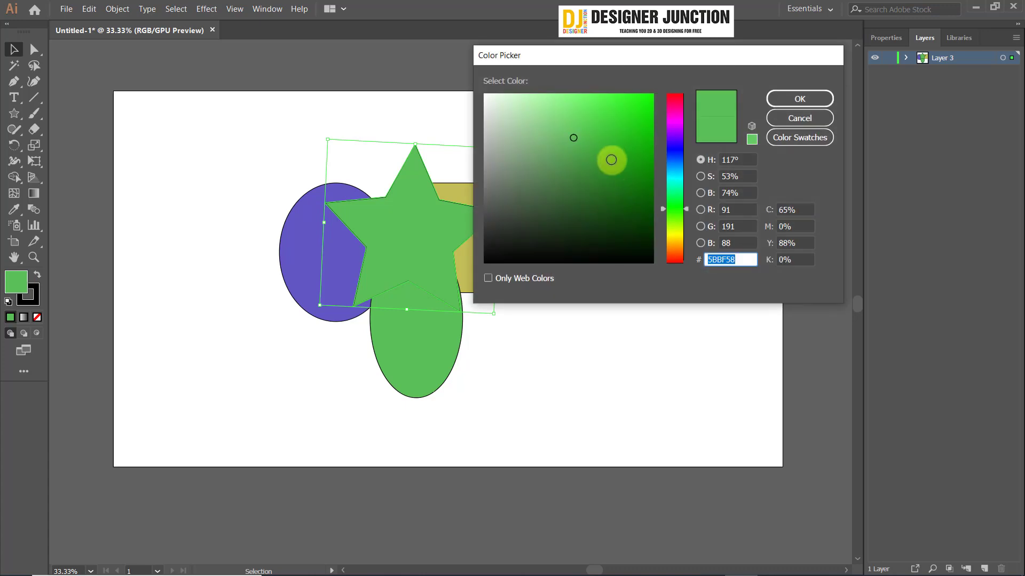
left_click_drag(674, 155, 682, 57)
left_click(801, 98)
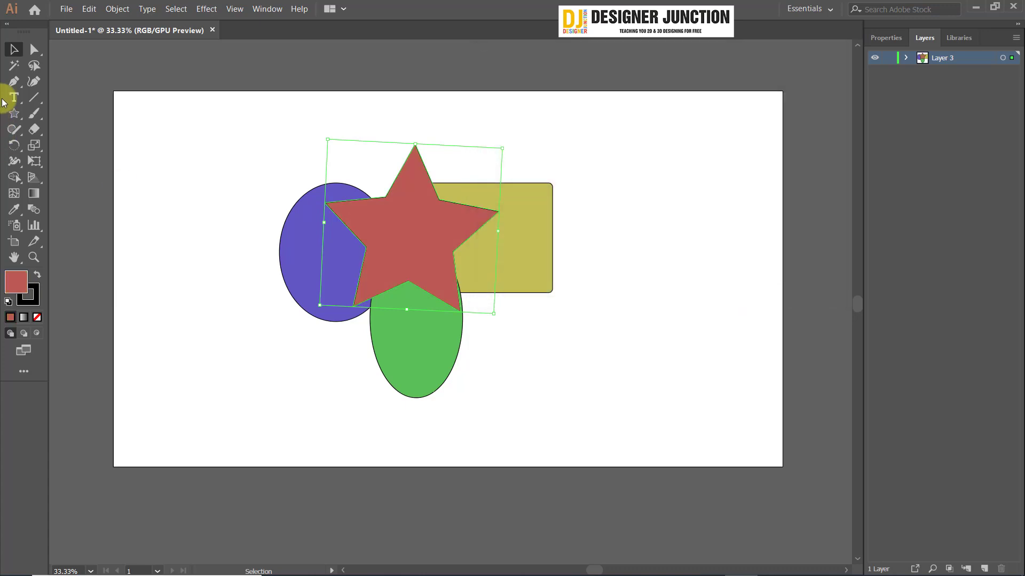
Step: Rearrange the overlapping shapes: move the star up, the rounded rectangle slightly down and the green ellipse slightly left, and deselect everything
left_click(34, 49)
left_click(612, 276)
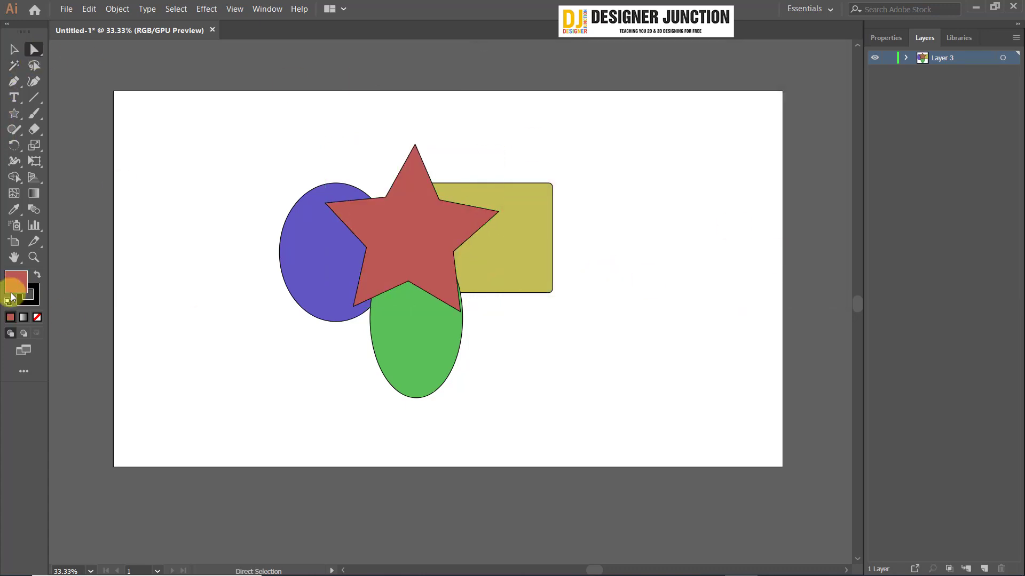
left_click(436, 218)
left_click_drag(437, 218, 430, 185)
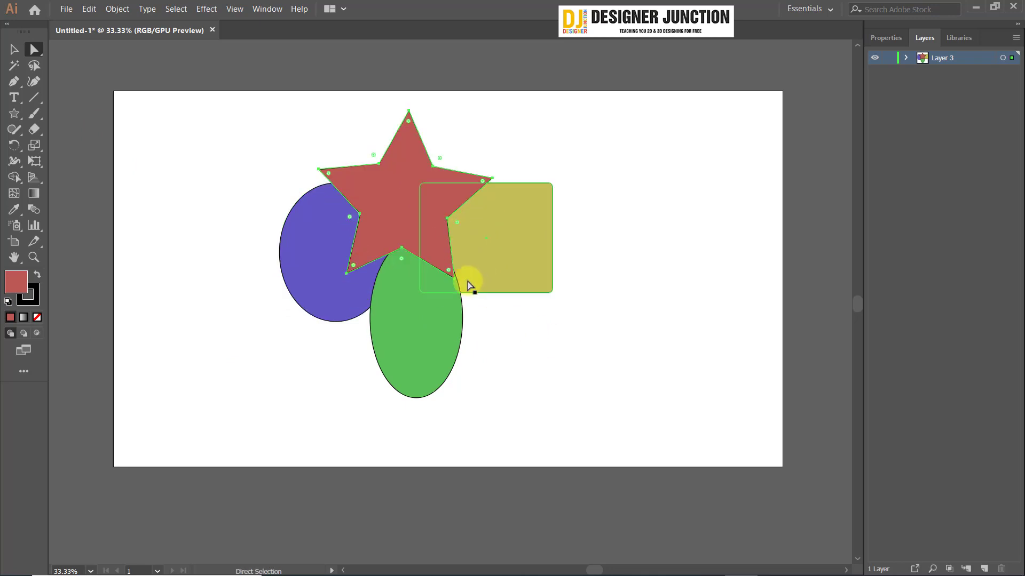
left_click_drag(517, 248, 523, 263)
left_click_drag(432, 317, 418, 311)
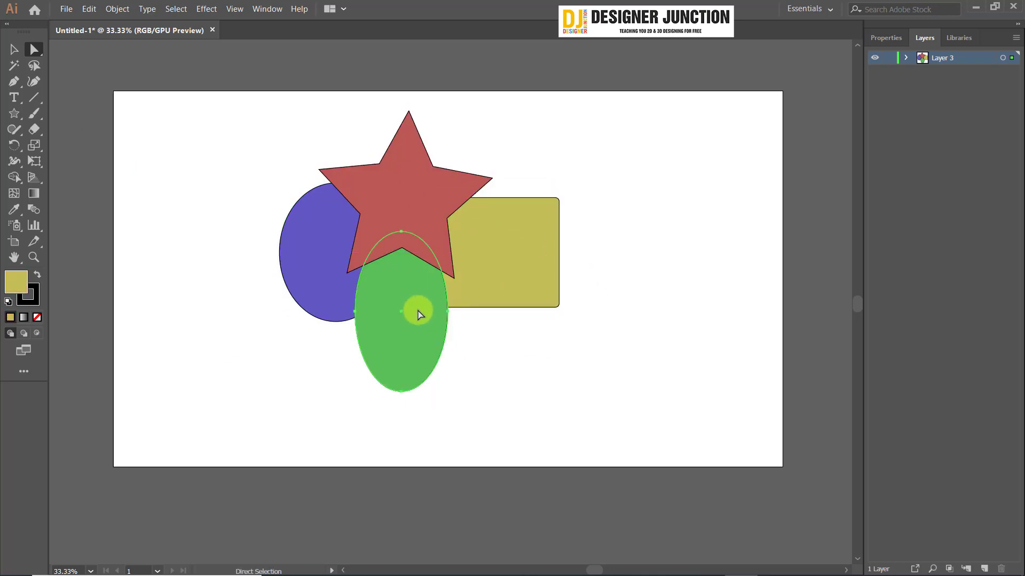
left_click(807, 259)
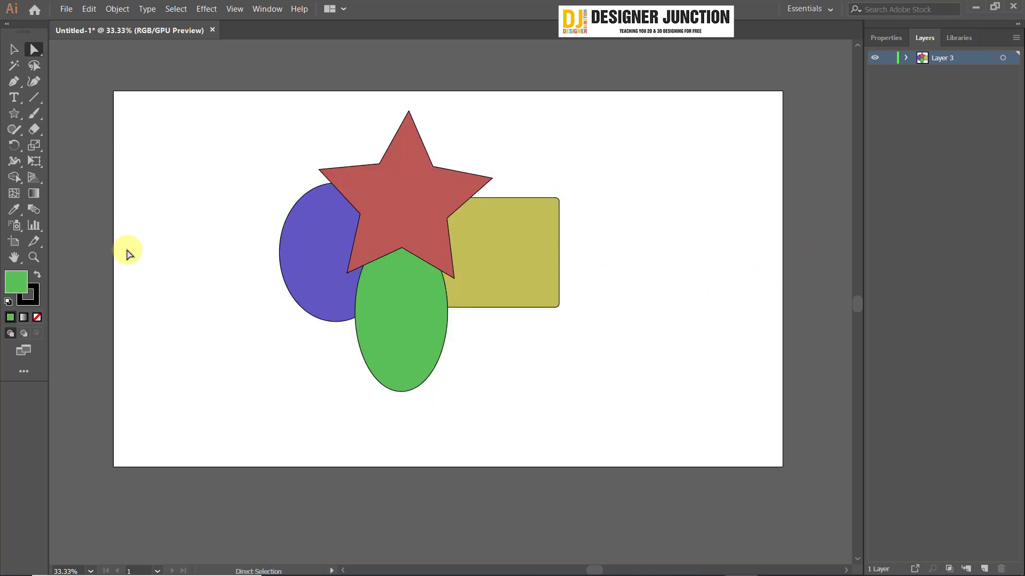
Step: Draw a circle in the empty artboard area to the right of the rounded rectangle
left_click(16, 112)
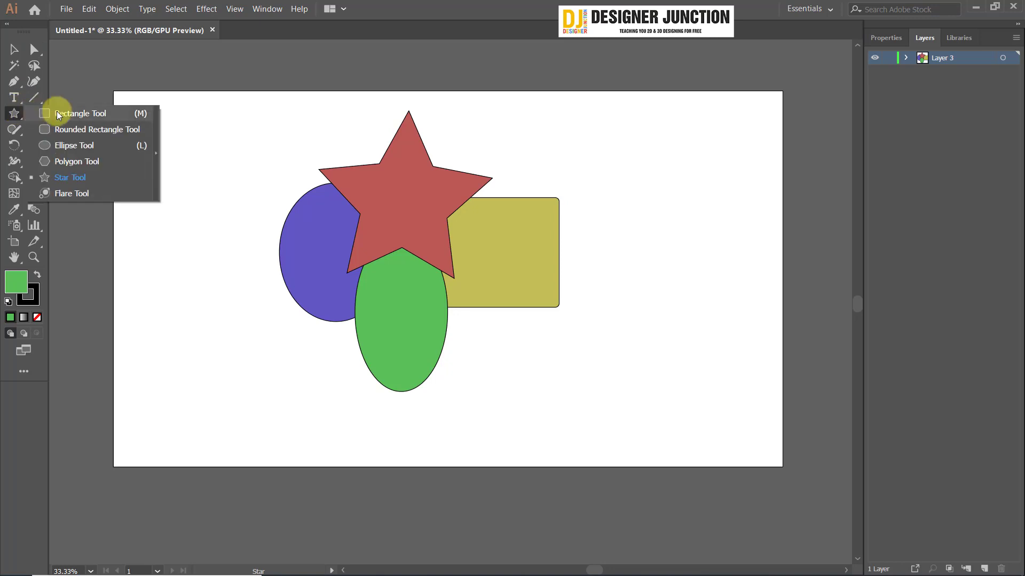
left_click(78, 149)
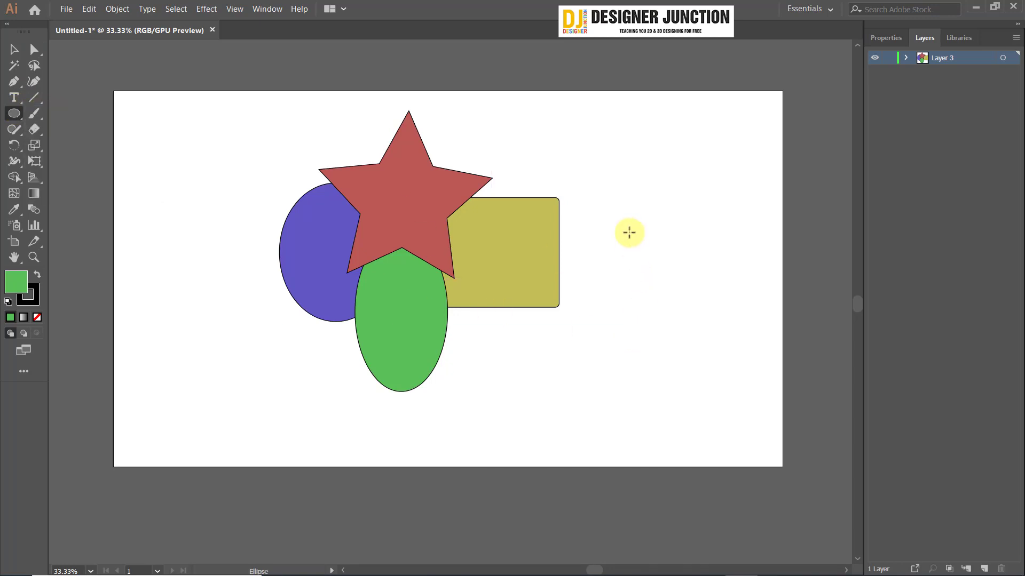
mouse_move(629, 238)
left_mouse_down()
mouse_move(715, 389)
mouse_move(700, 382)
left_mouse_up()
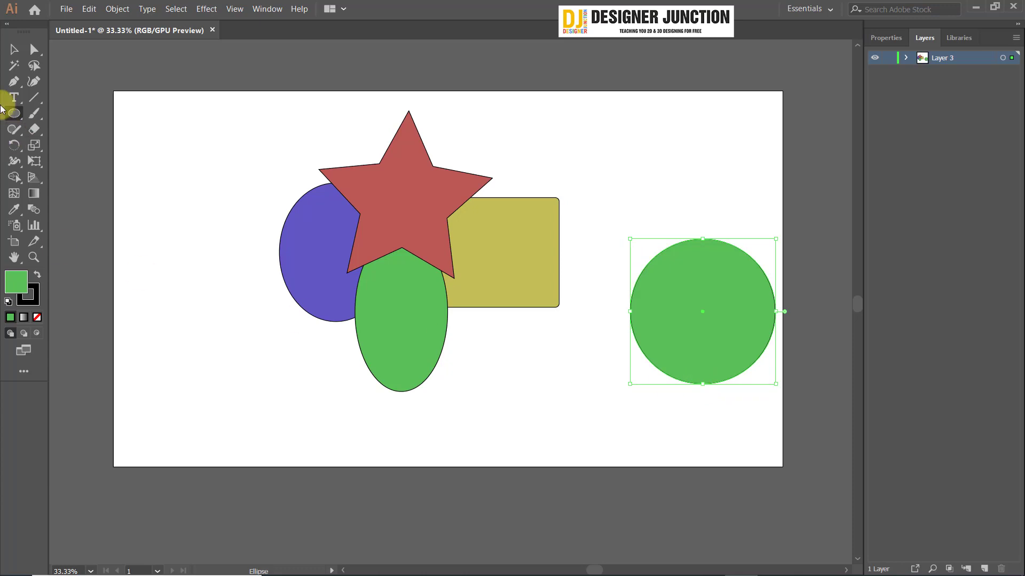
left_click(14, 63)
left_click(15, 49)
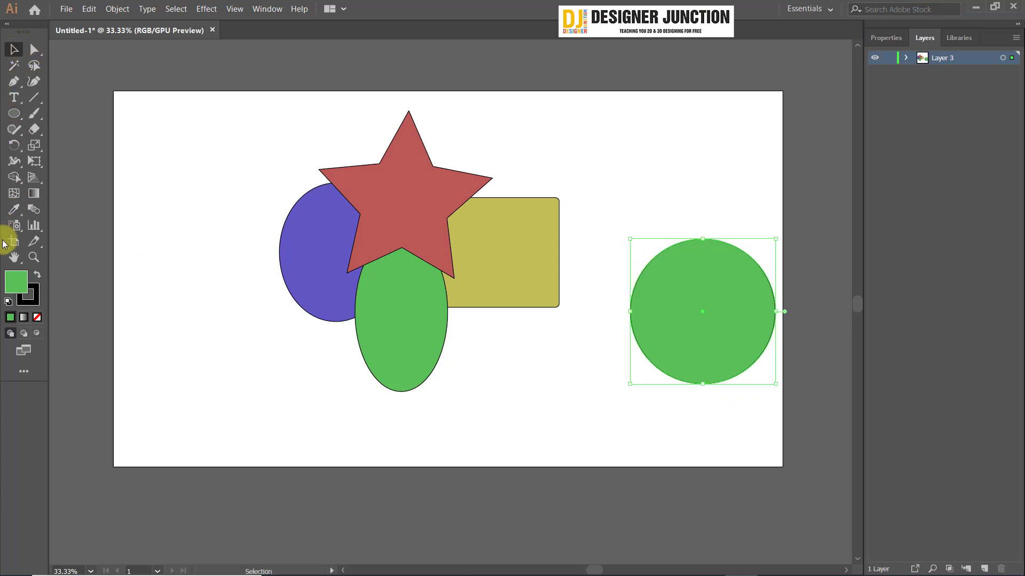
Step: Fill the new circle with magenta BC58B5 and move it over the lower part of the rounded rectangle
double_click(16, 281)
left_click_drag(687, 247, 680, 146)
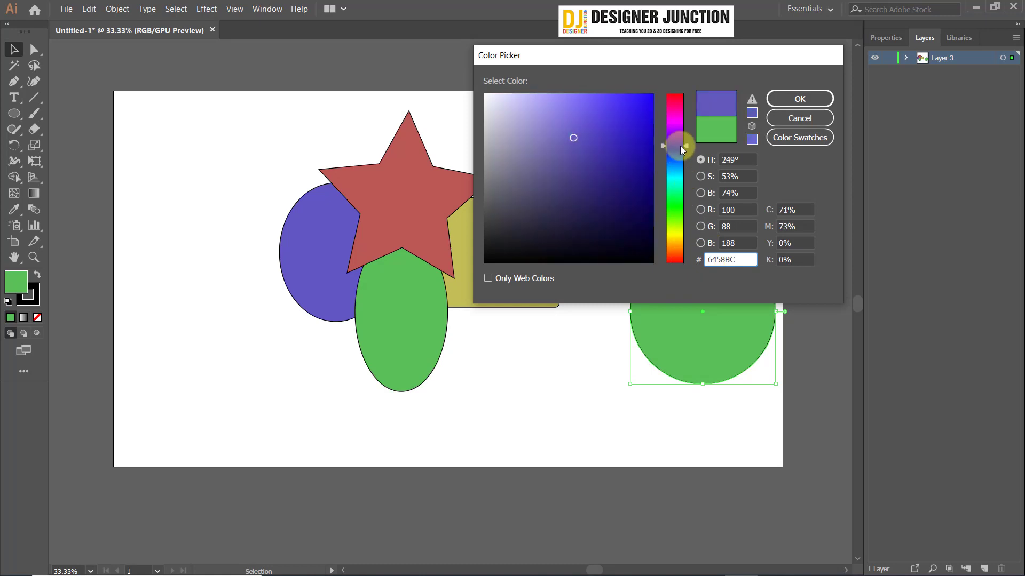
left_click(676, 121)
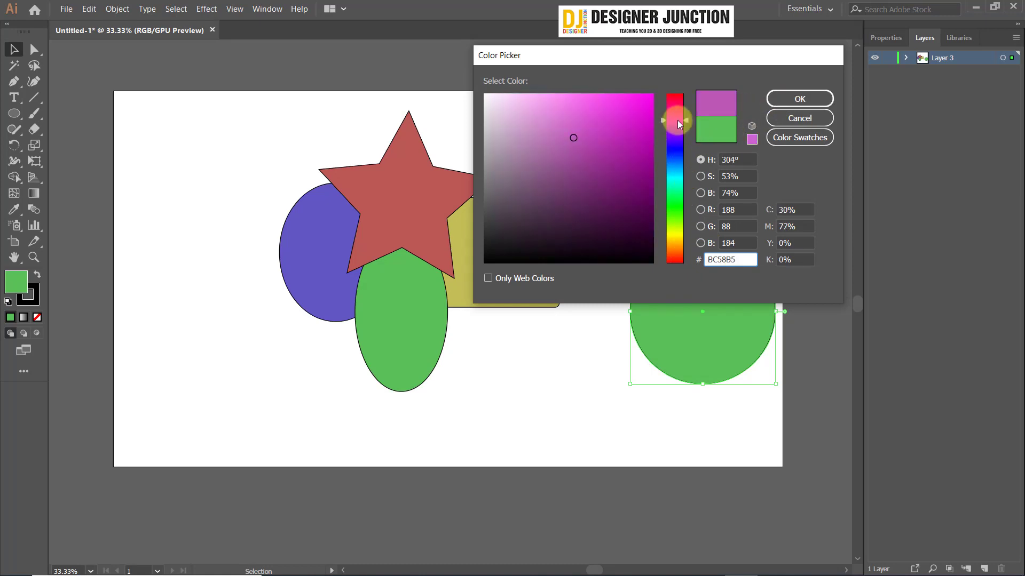
left_click(793, 101)
left_click_drag(698, 298, 483, 258)
left_click(720, 216)
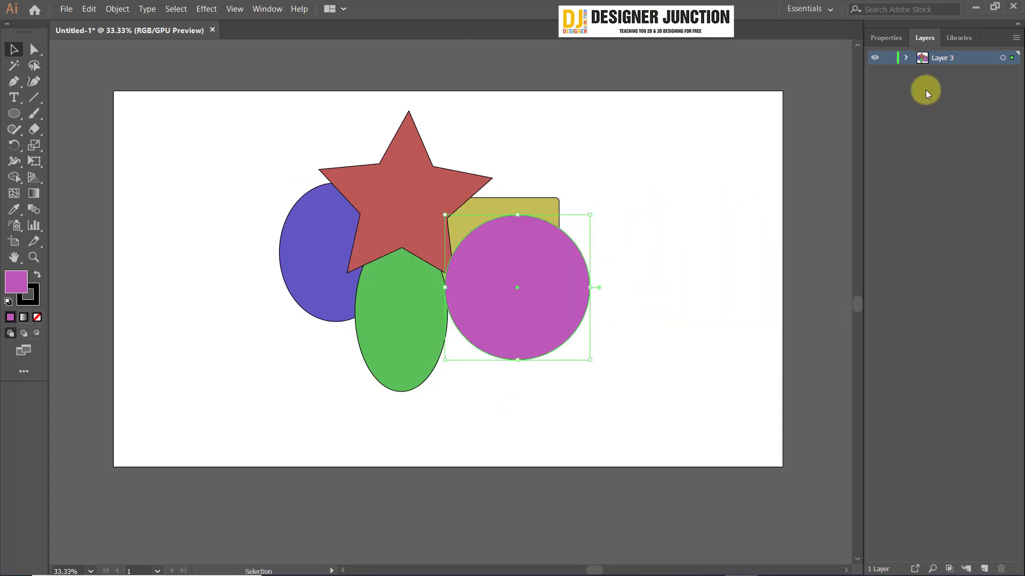
Step: Expand Layer 3 to list its objects, add a new sublayer inside it, and deselect the artwork
left_click(905, 58)
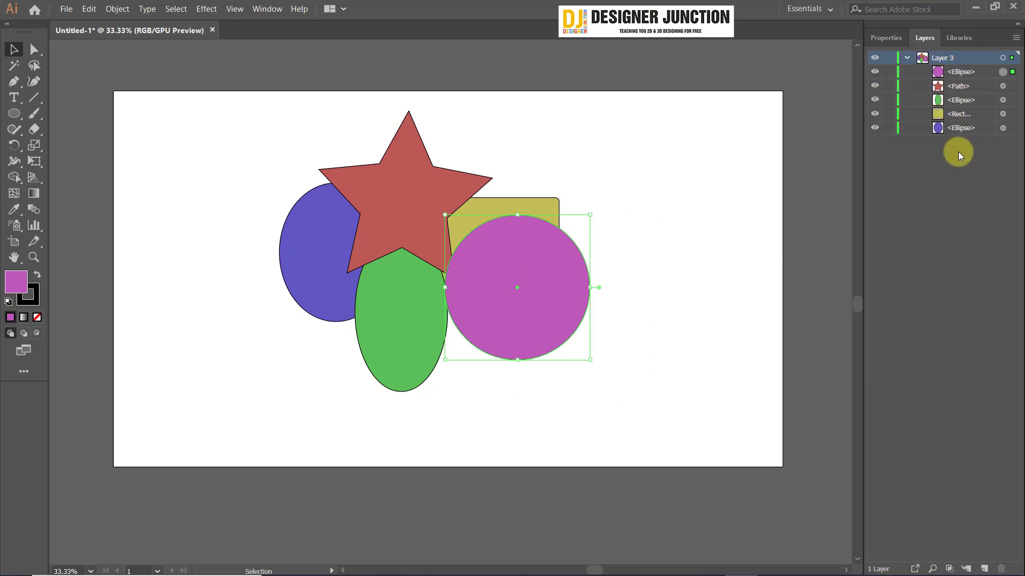
left_click(959, 72)
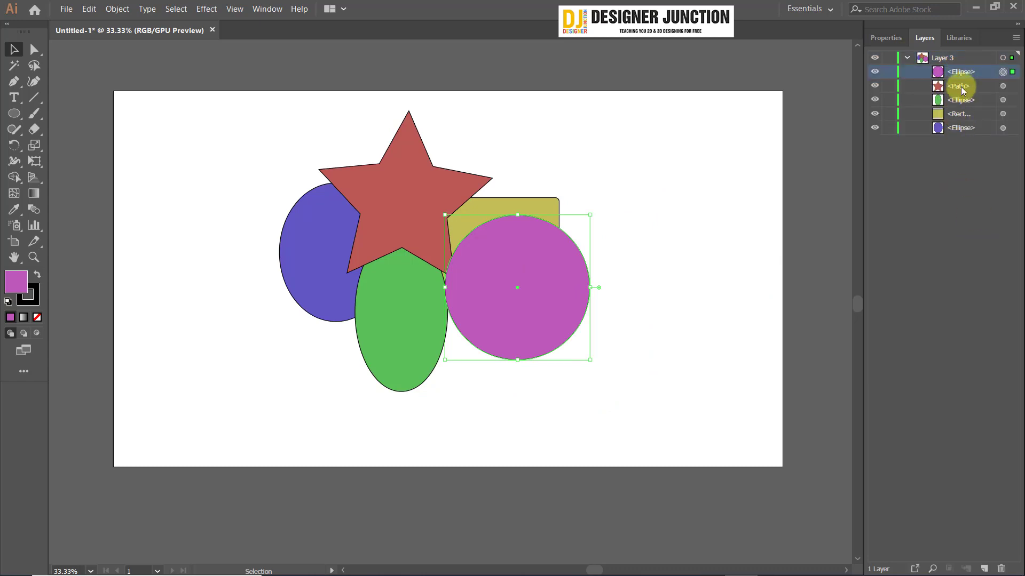
left_click(955, 128)
left_click(950, 58)
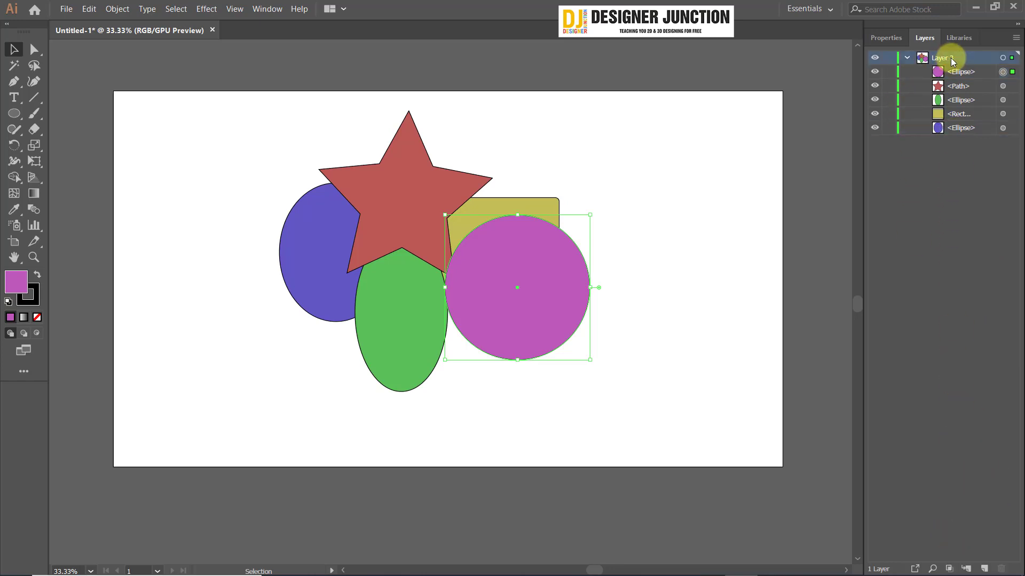
left_click(967, 569)
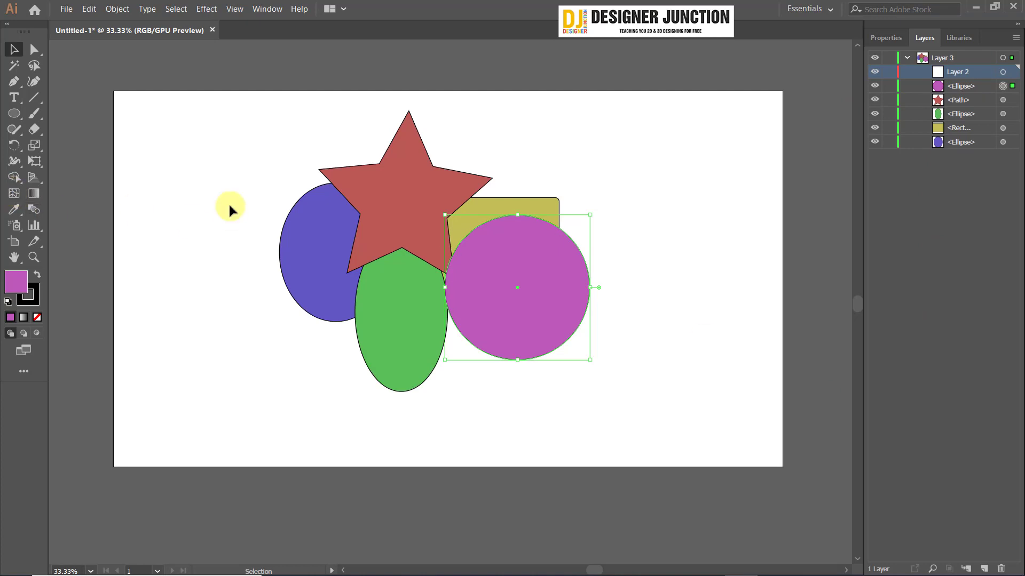
left_click(216, 52)
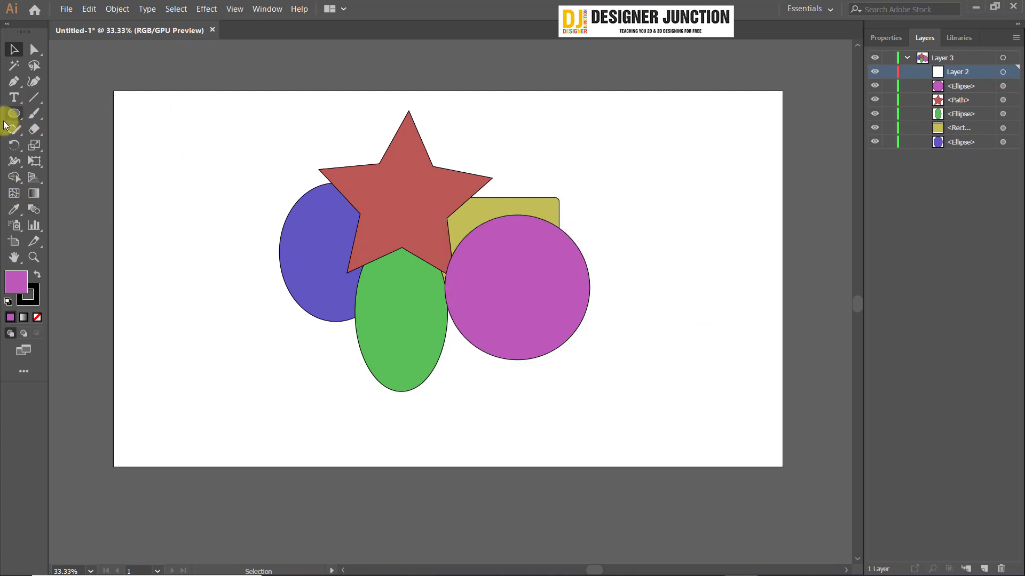
Step: Draw a closed irregular polygon with the Pen tool on the new sublayer and move it over the purple ellipse's lower edge
left_click(13, 81)
left_click(199, 169)
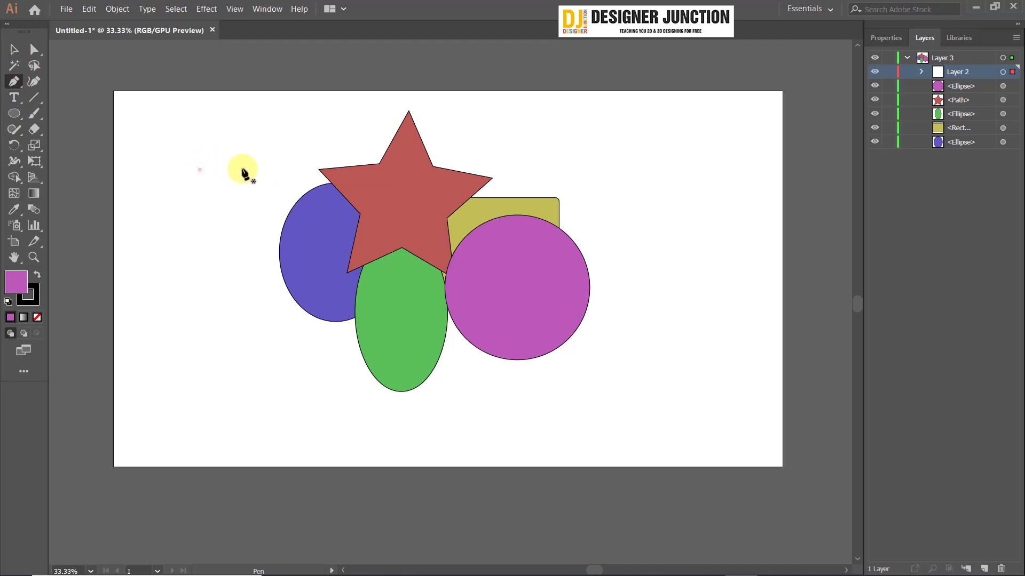
left_click(242, 166)
left_click(229, 220)
left_click(217, 262)
left_click(194, 276)
left_click(190, 225)
left_click(159, 183)
left_click(181, 156)
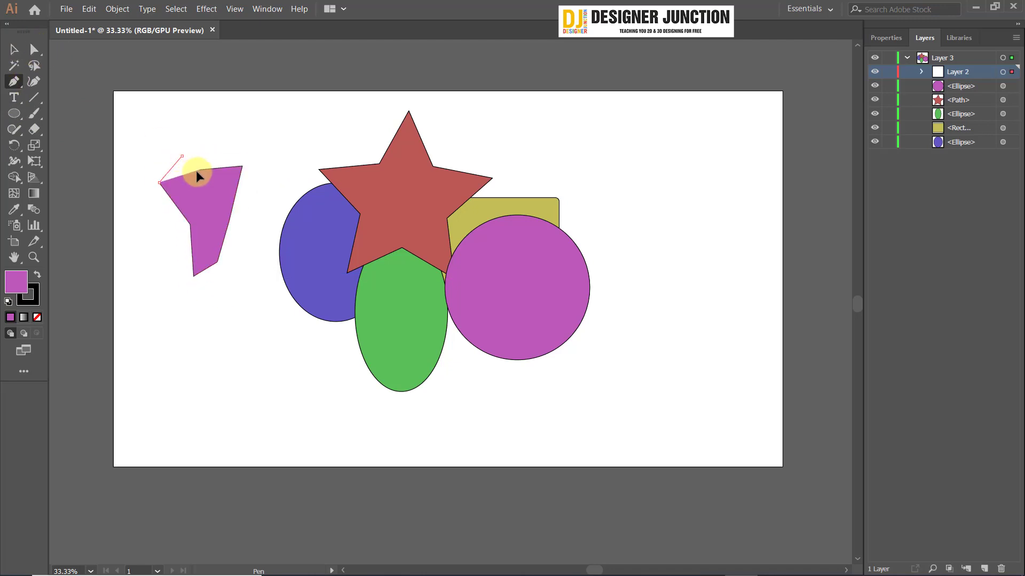
left_click(200, 170)
left_click(14, 49)
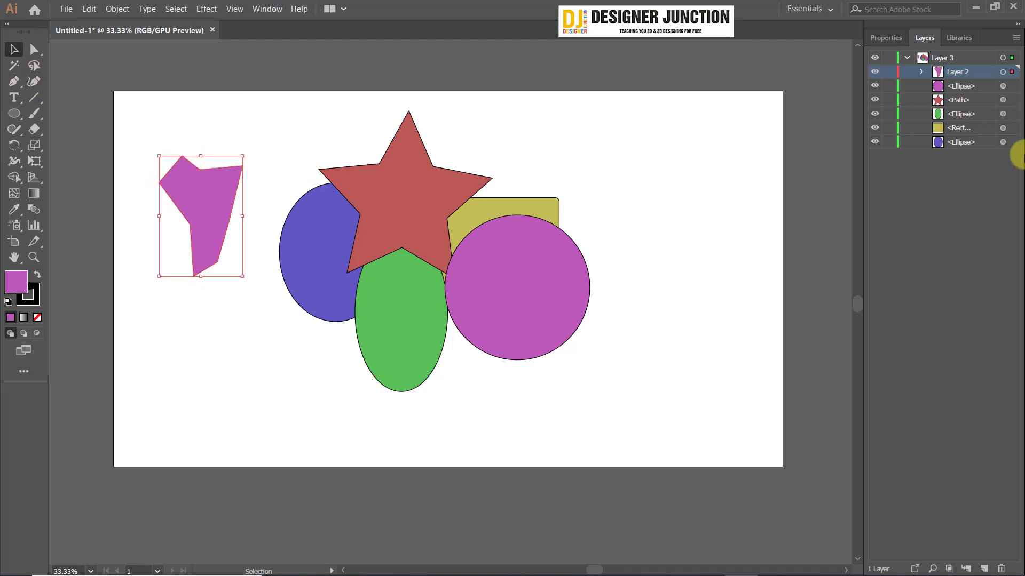
left_click_drag(190, 201, 300, 324)
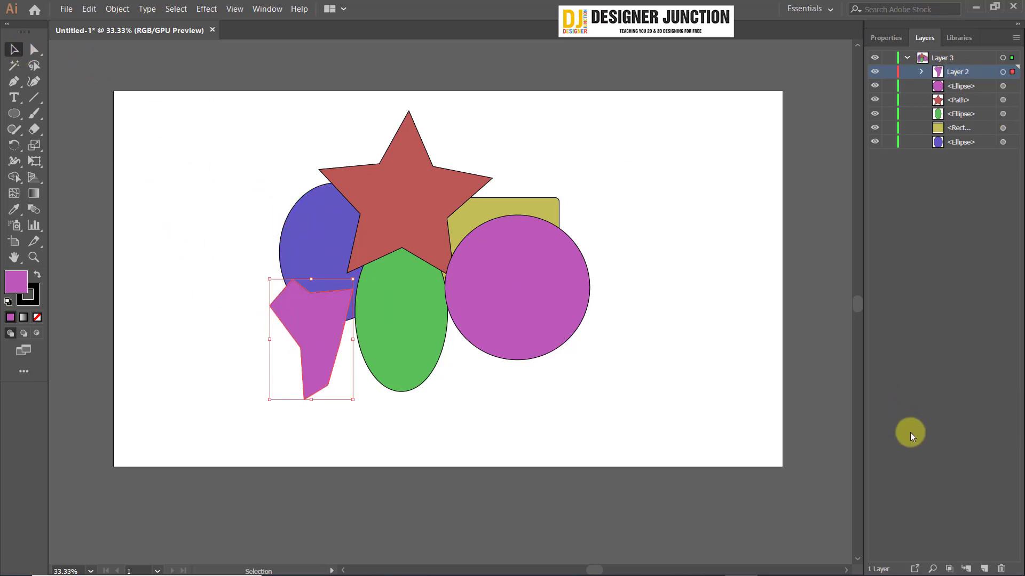
Step: Add another sublayer inside Layer 3 and undo the addition
left_click(938, 59)
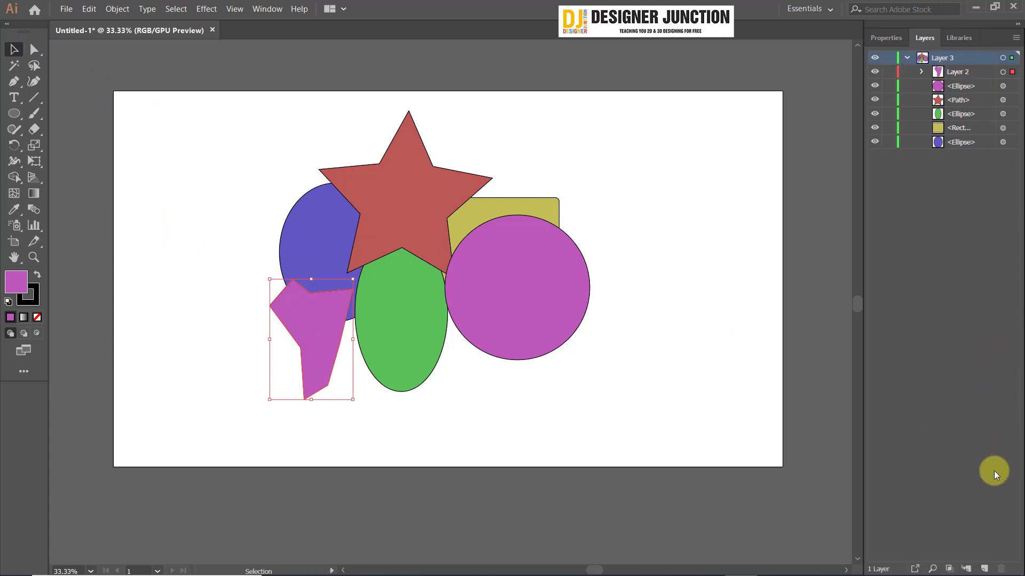
left_click(967, 570)
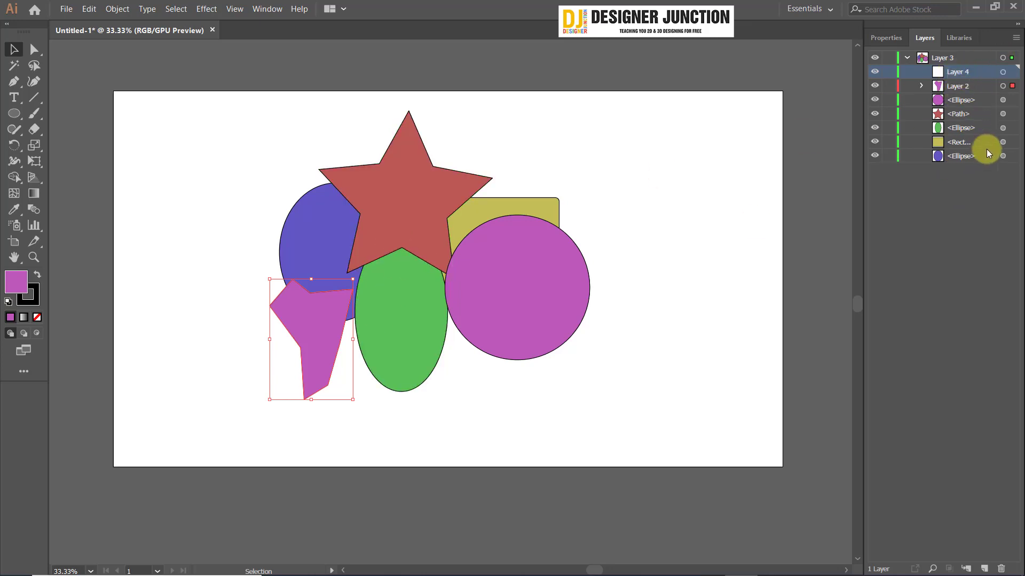
key("ctrl+z")
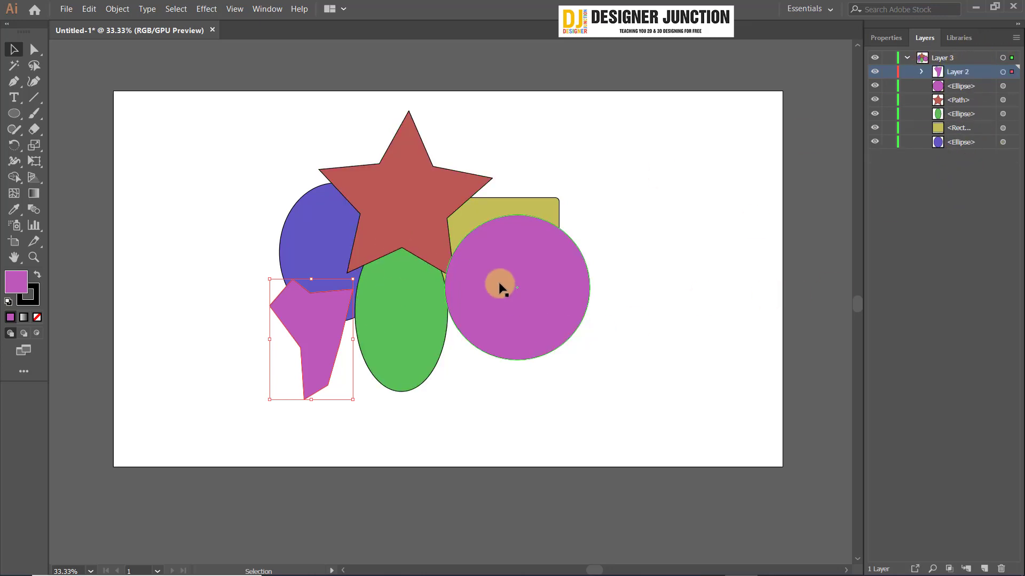
Step: Send the magenta circle to the bottom of Layer 3's stacking order and move it behind the star and green ellipse
left_click(559, 125)
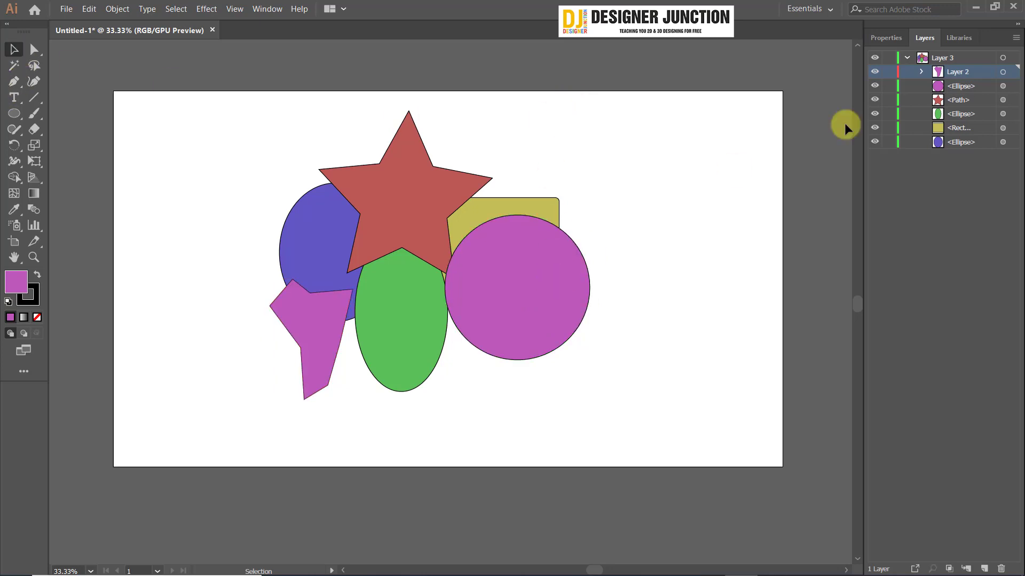
left_click_drag(956, 84, 956, 148)
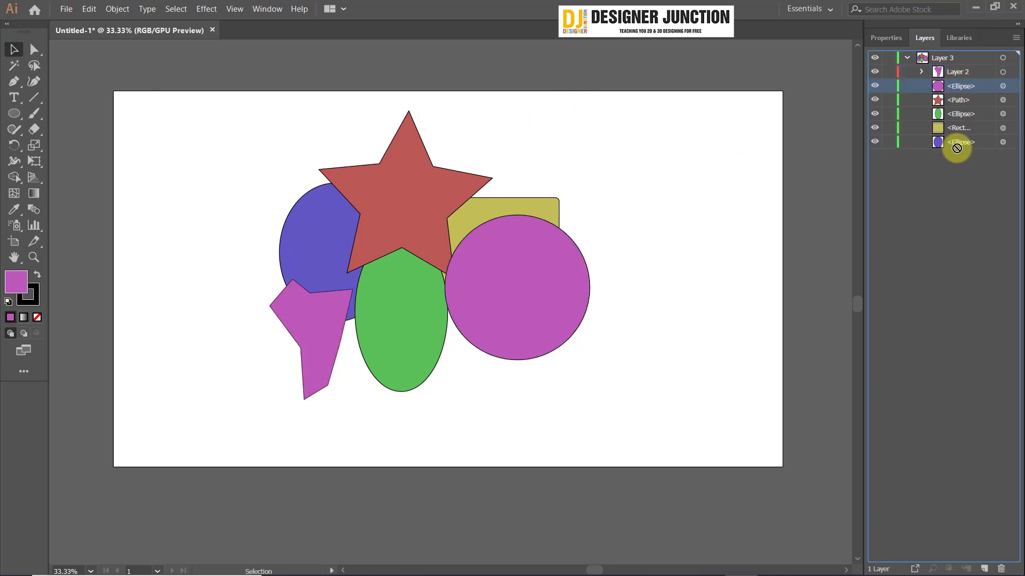
left_click_drag(965, 86, 948, 160)
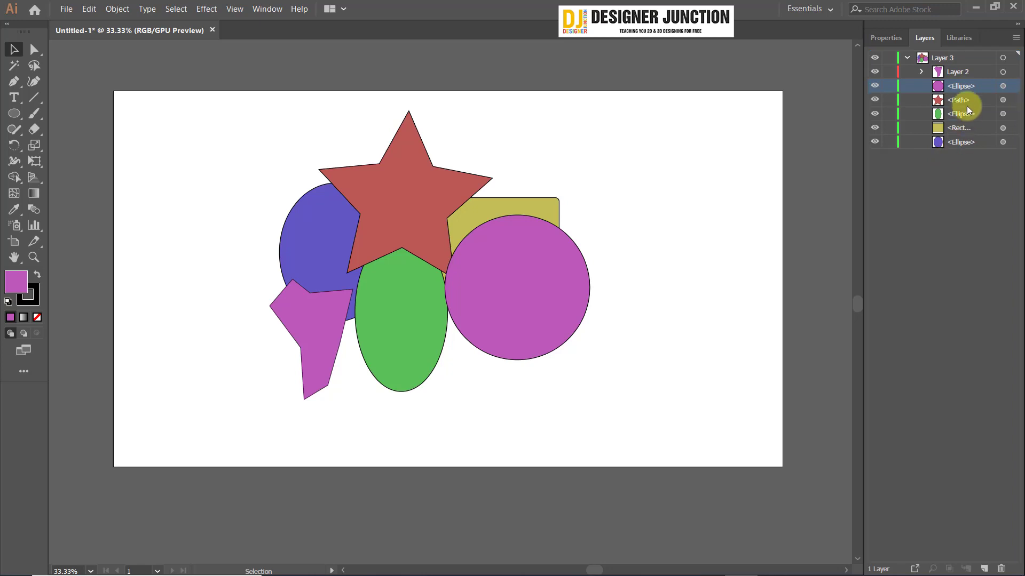
left_click_drag(964, 85, 948, 145)
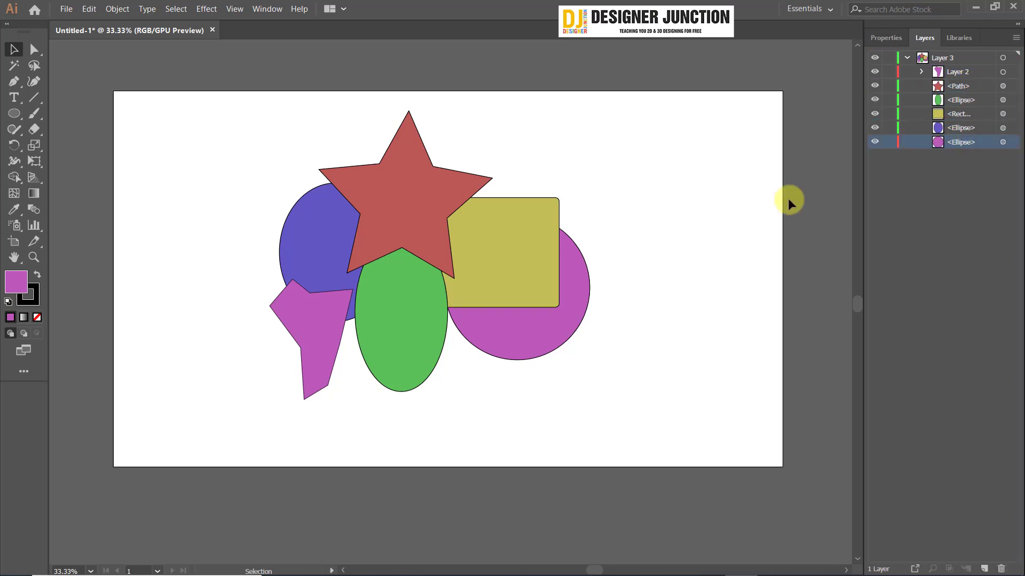
left_click_drag(529, 327, 443, 263)
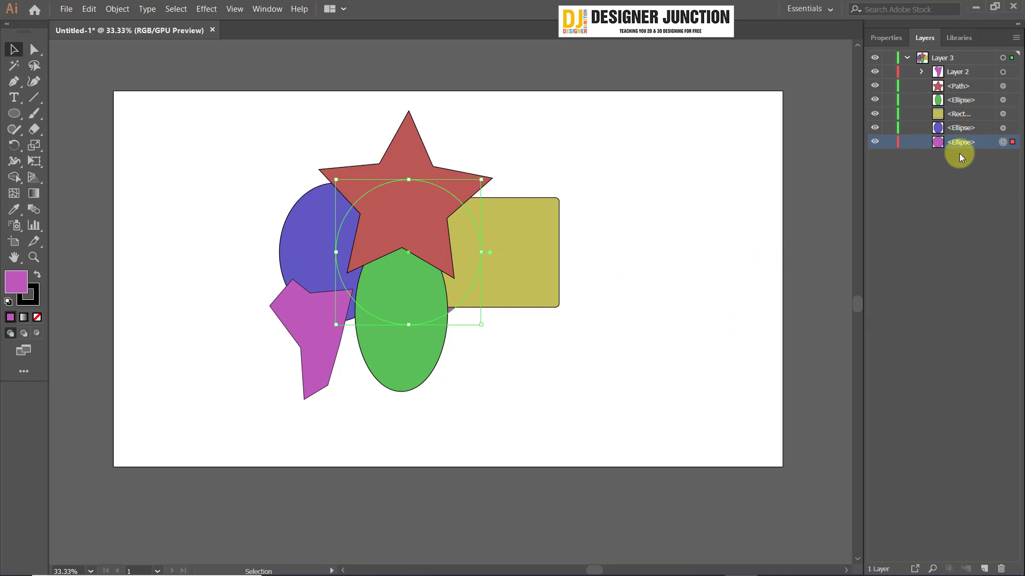
Step: Bring the magenta circle to the top of Layer 3's stacking order, above the Layer 2 sublayer
left_click(952, 100)
left_click(958, 86)
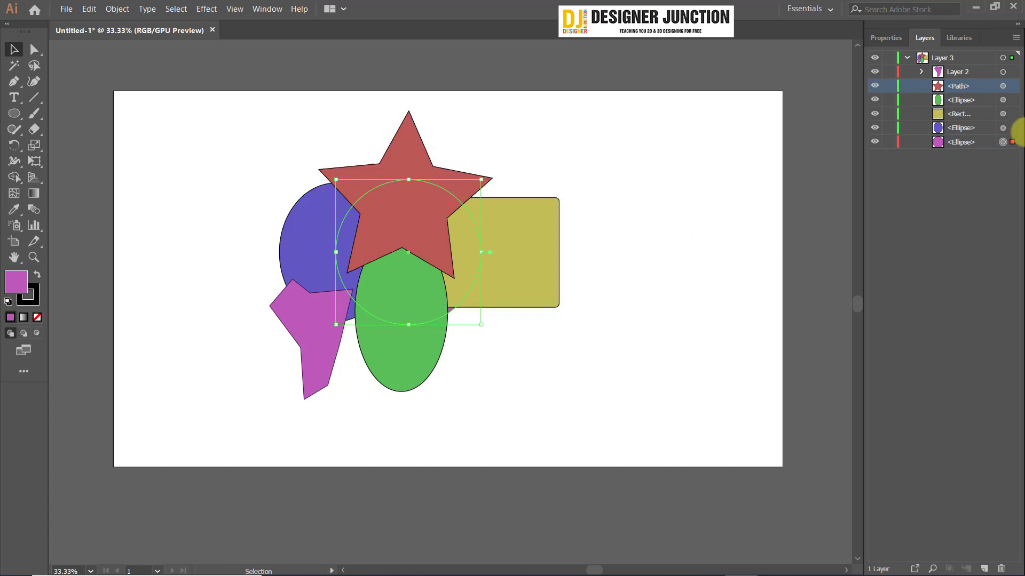
left_click(958, 146)
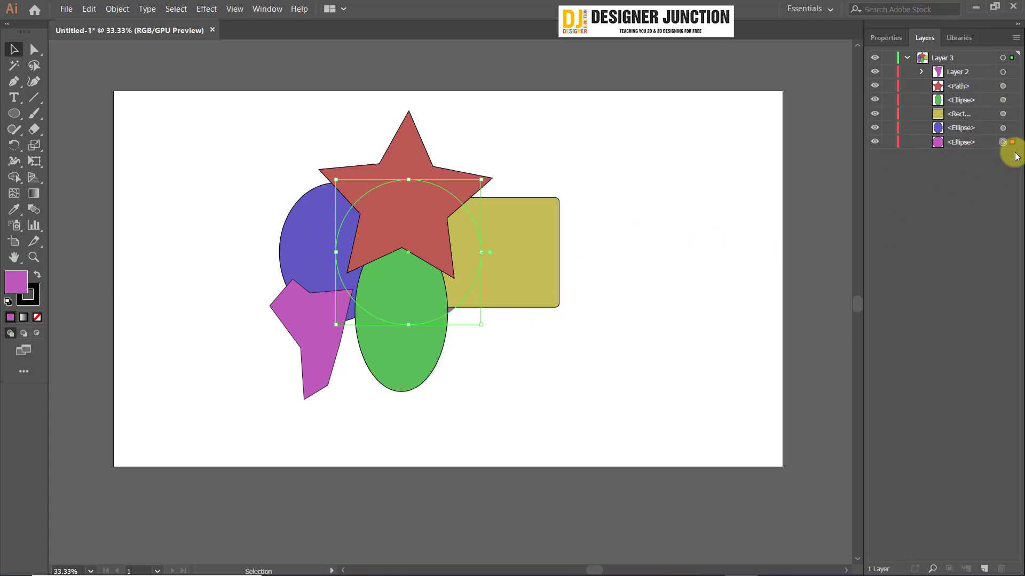
left_click_drag(955, 141, 944, 63)
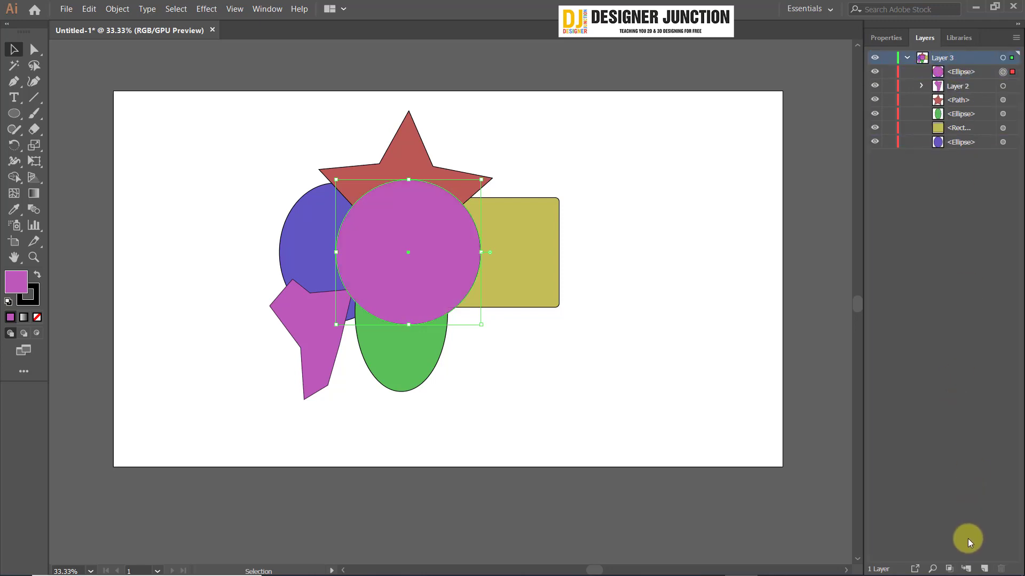
Step: Make a clipping mask on Layer 3 using the magenta circle at the top of its stacking order
left_click(950, 569)
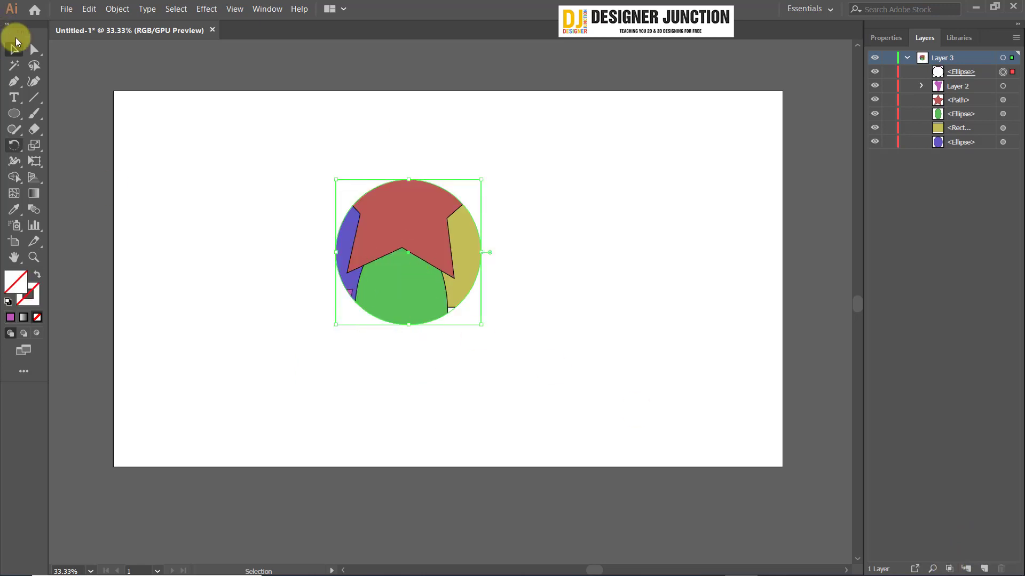
left_click(242, 79)
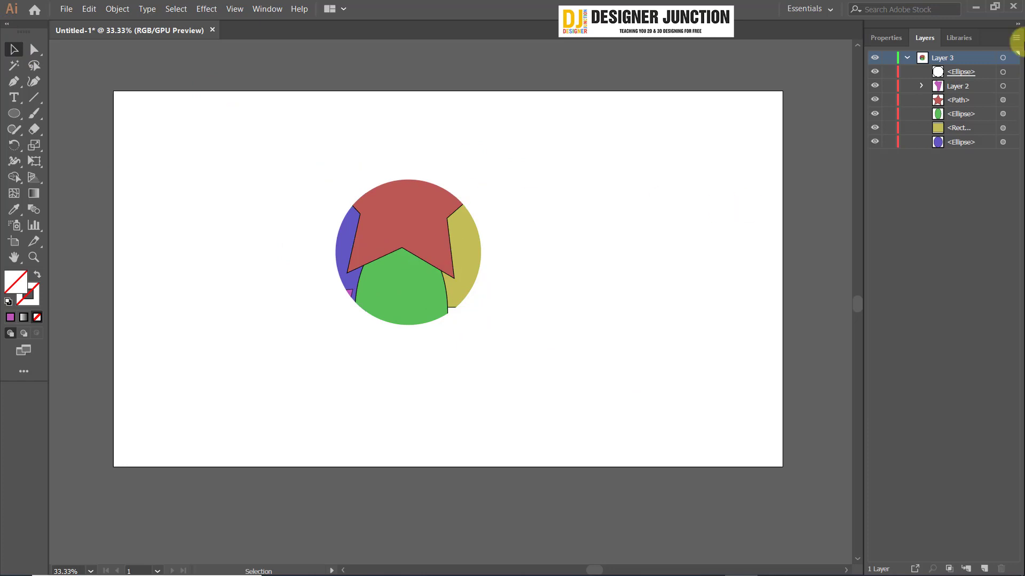
left_click(949, 74)
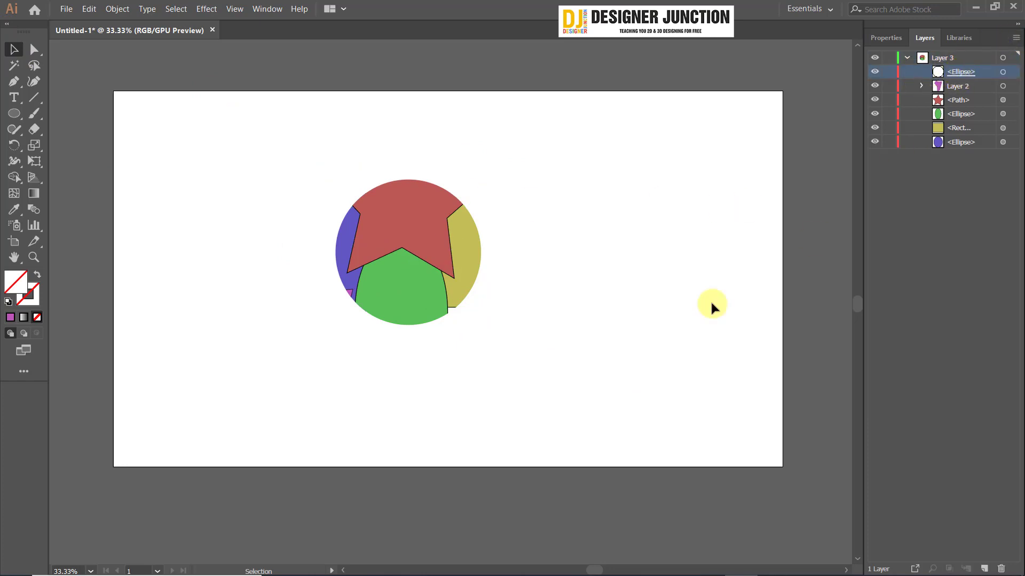
Step: Rearrange the star, green ellipse, yellow rectangle and purple ellipse inside the clipping circle, and shift the circle slightly right and up on the artboard
left_click_drag(402, 256, 417, 204)
left_click_drag(412, 273, 414, 301)
mouse_move(454, 251)
left_mouse_down()
mouse_move(457, 228)
mouse_move(474, 255)
left_mouse_up()
left_click(464, 268)
left_click_drag(376, 247, 398, 230)
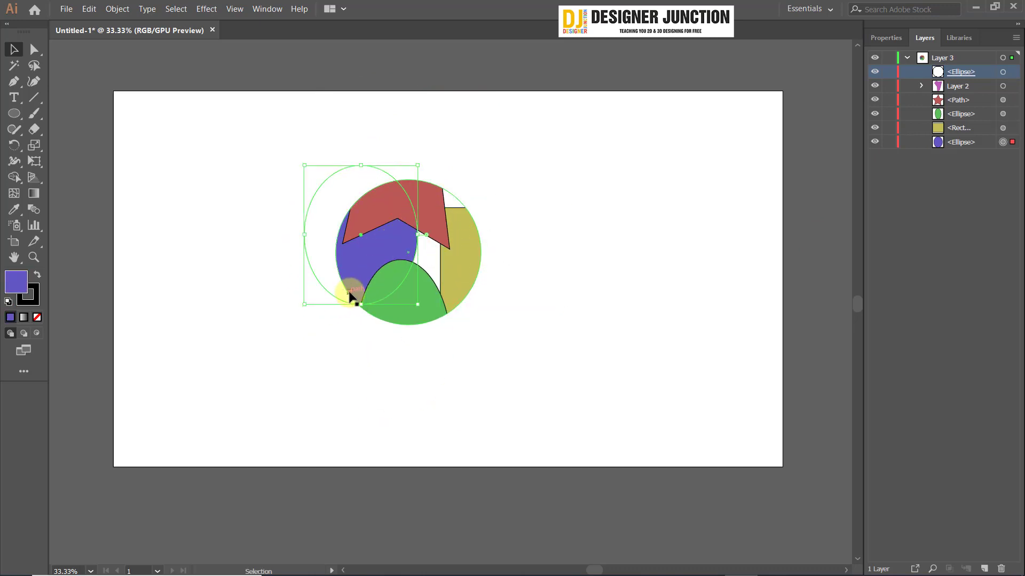
left_click_drag(351, 296, 382, 290)
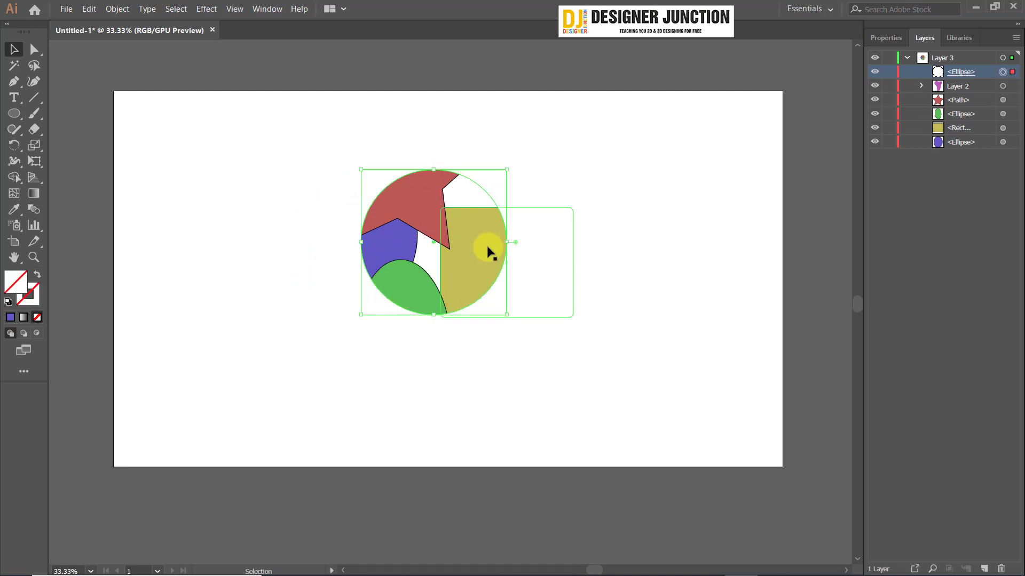
left_click_drag(487, 251, 520, 179)
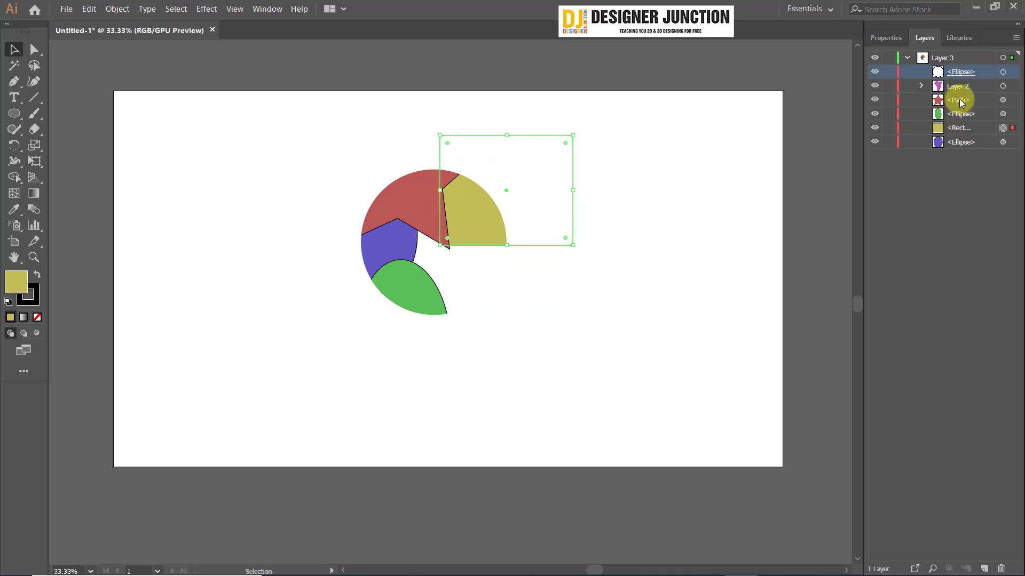
Step: Move the magenta polygon into the clipping circle's lower-right part and fit the green ellipse into its lower middle
left_click(957, 141)
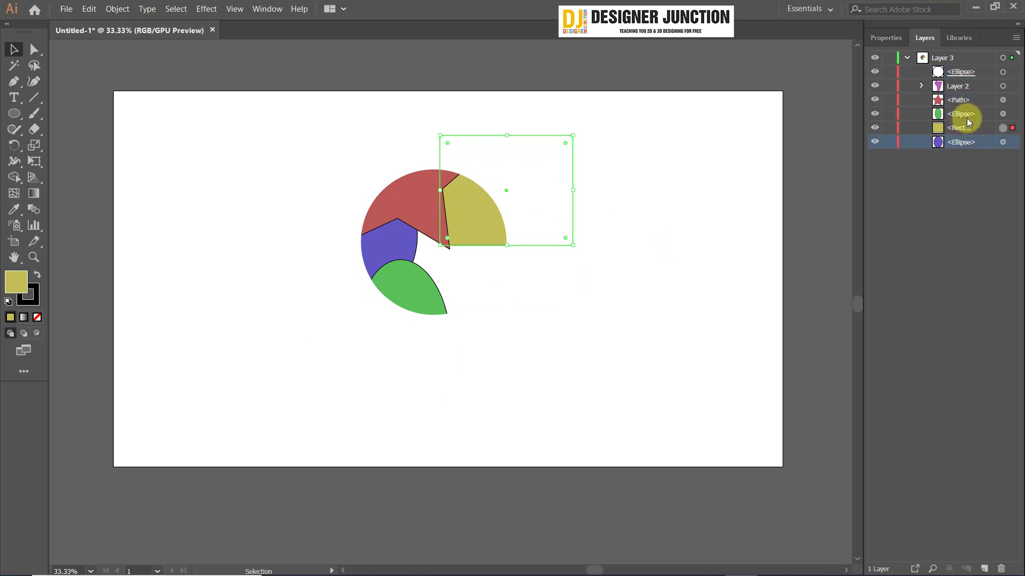
left_click(962, 88)
left_click_drag(344, 302, 480, 265)
left_click(552, 315)
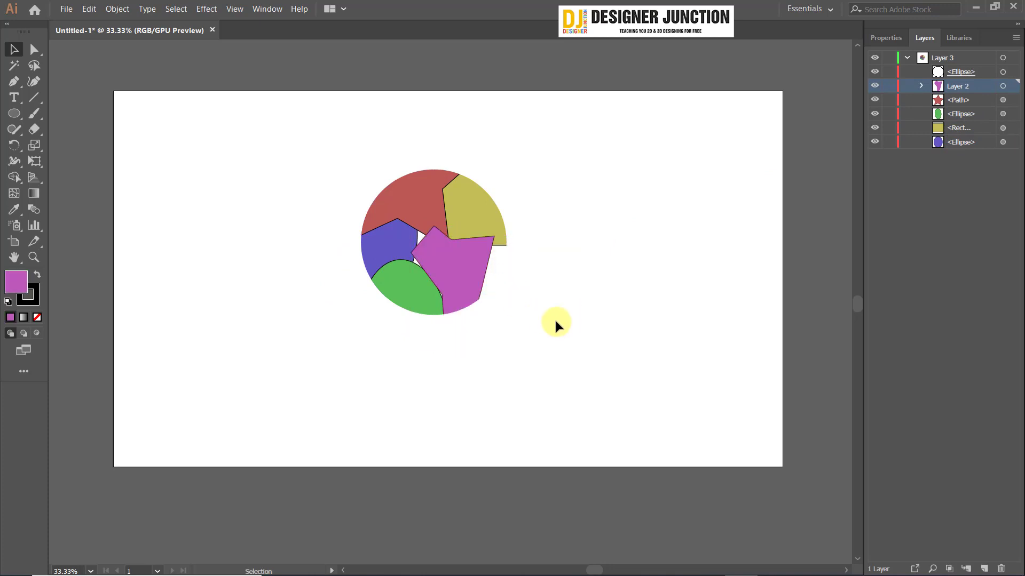
left_click_drag(423, 286, 478, 288)
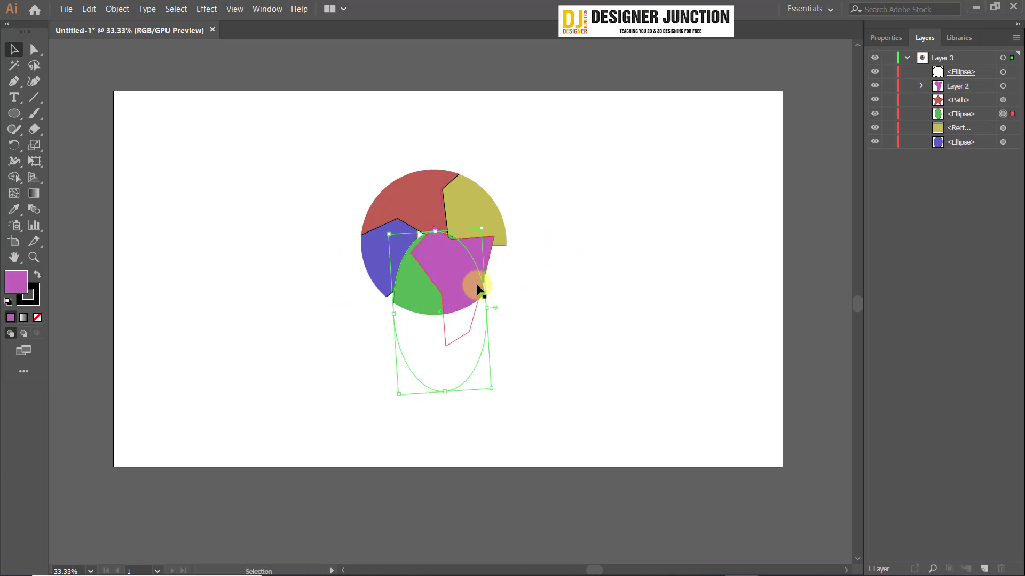
left_click_drag(487, 251, 514, 259)
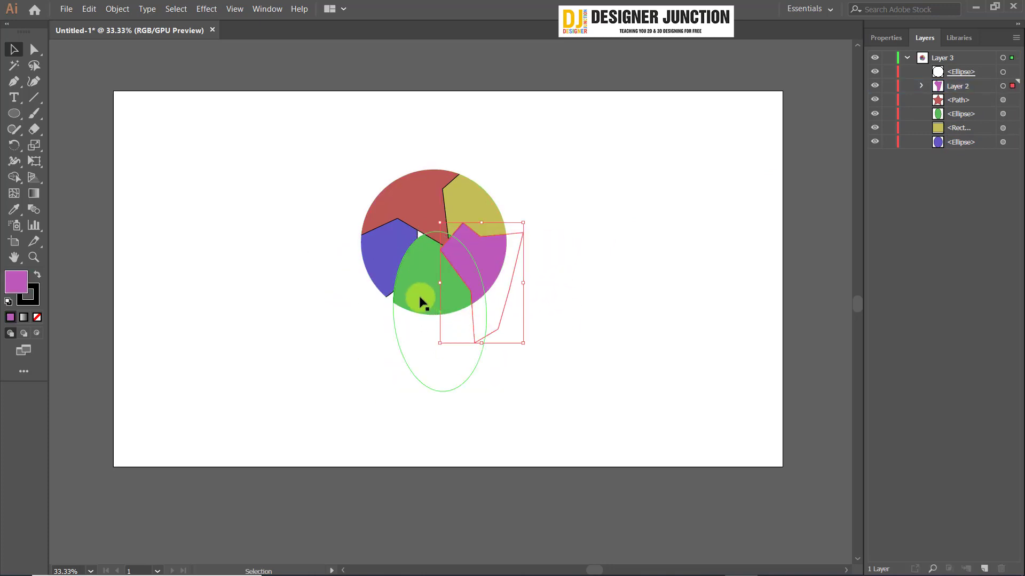
left_click_drag(420, 303, 410, 314)
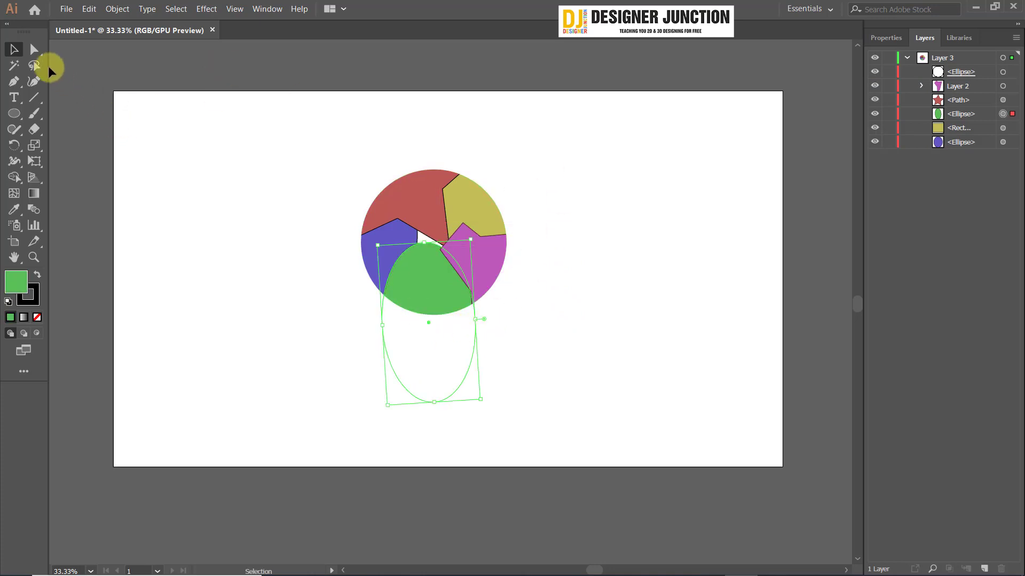
left_click(34, 49)
left_click(273, 84)
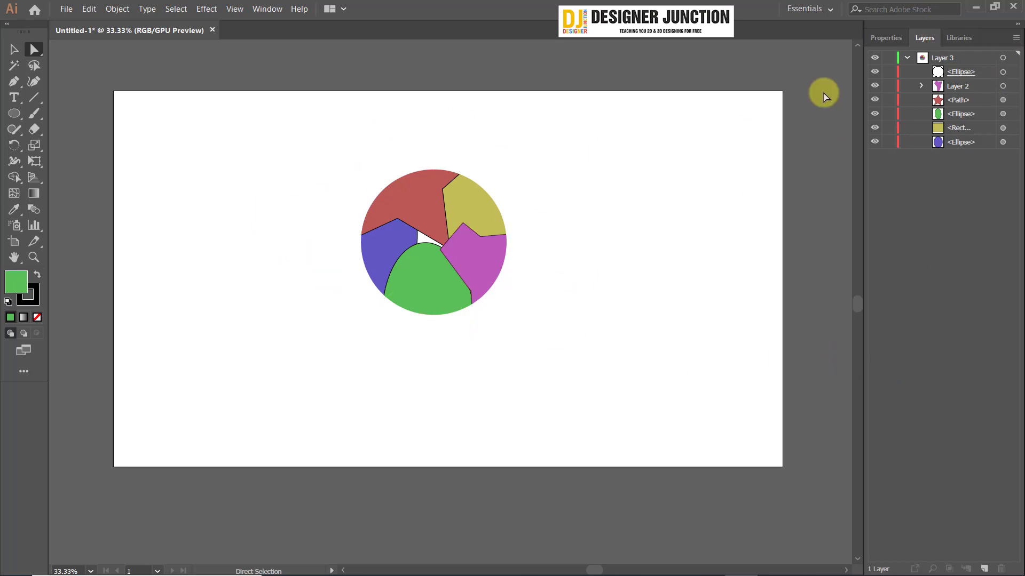
Step: Release Layer 3's clipping mask and expand the layer's contents
left_click(907, 57)
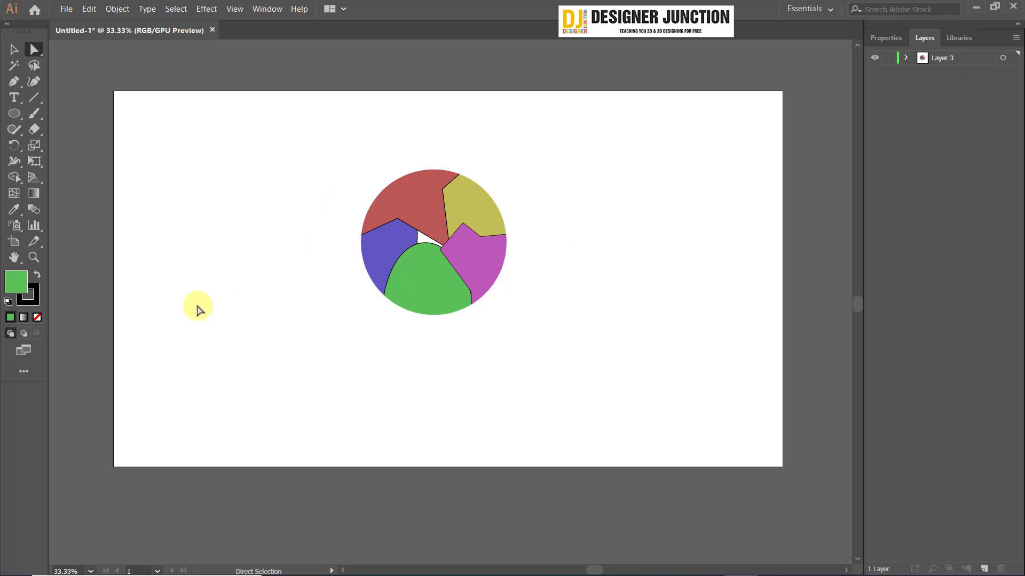
left_click(427, 214)
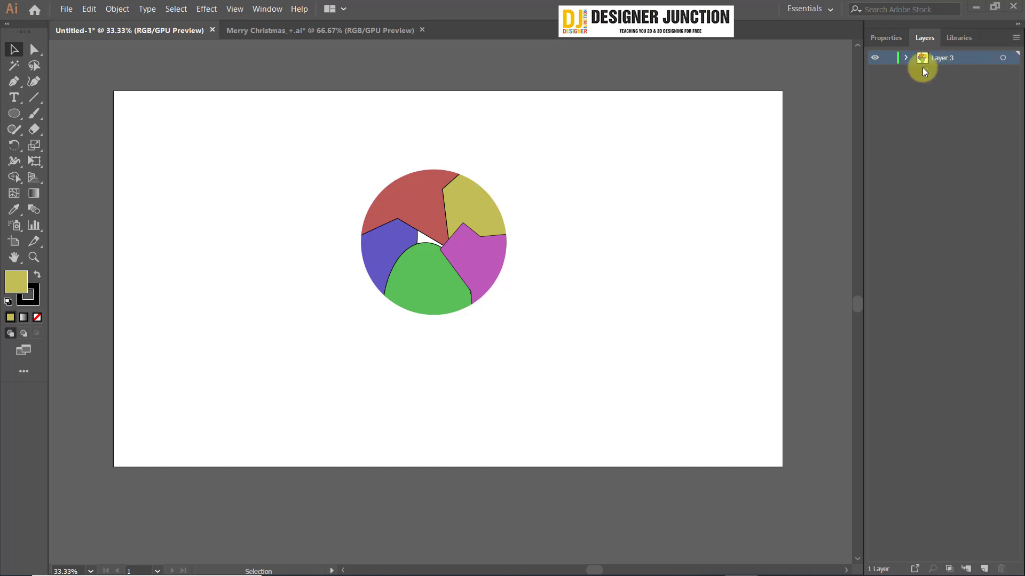
left_click(906, 58)
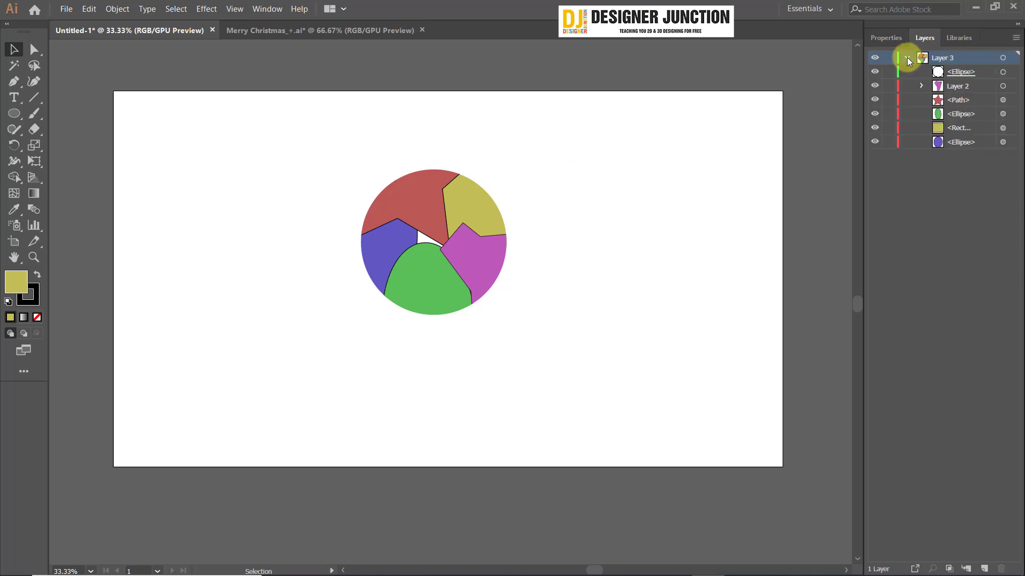
left_click(906, 58)
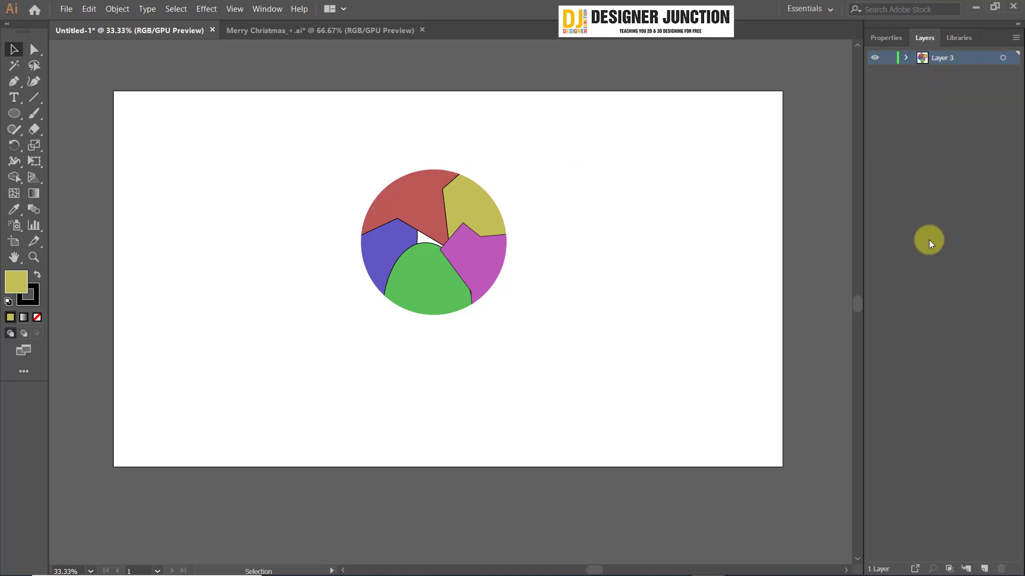
left_click(949, 568)
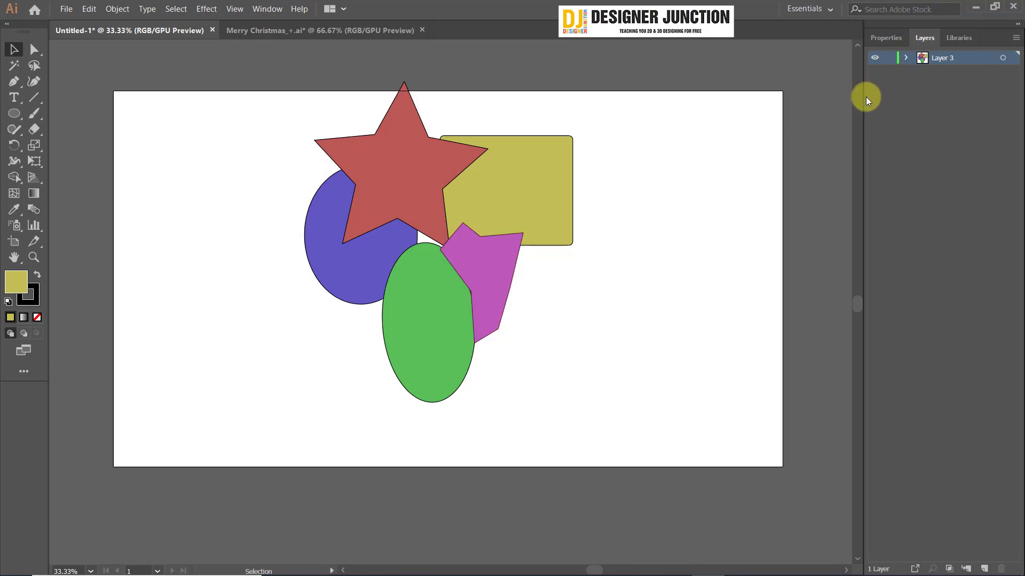
left_click(905, 57)
left_click(957, 75)
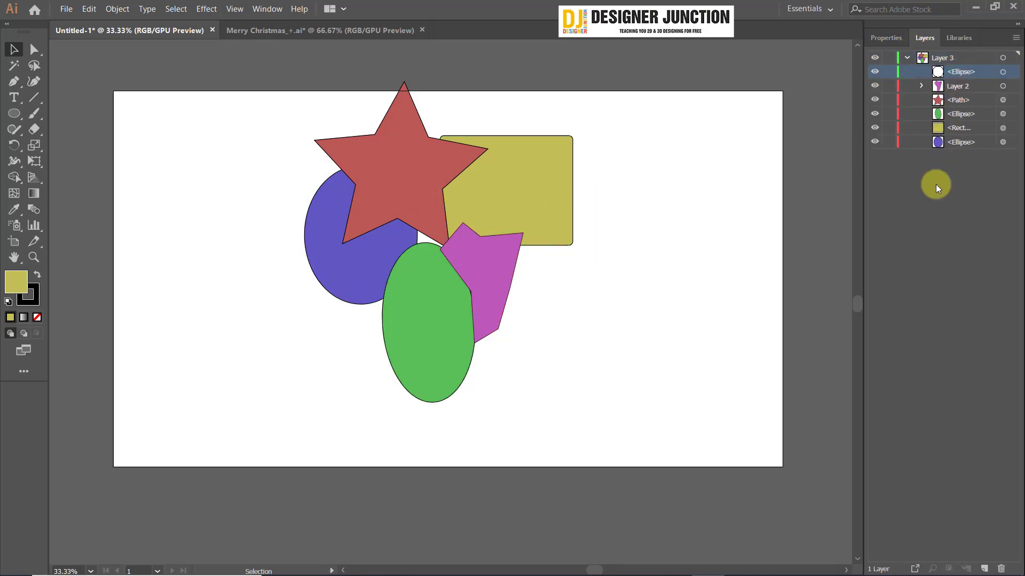
left_click(1015, 38)
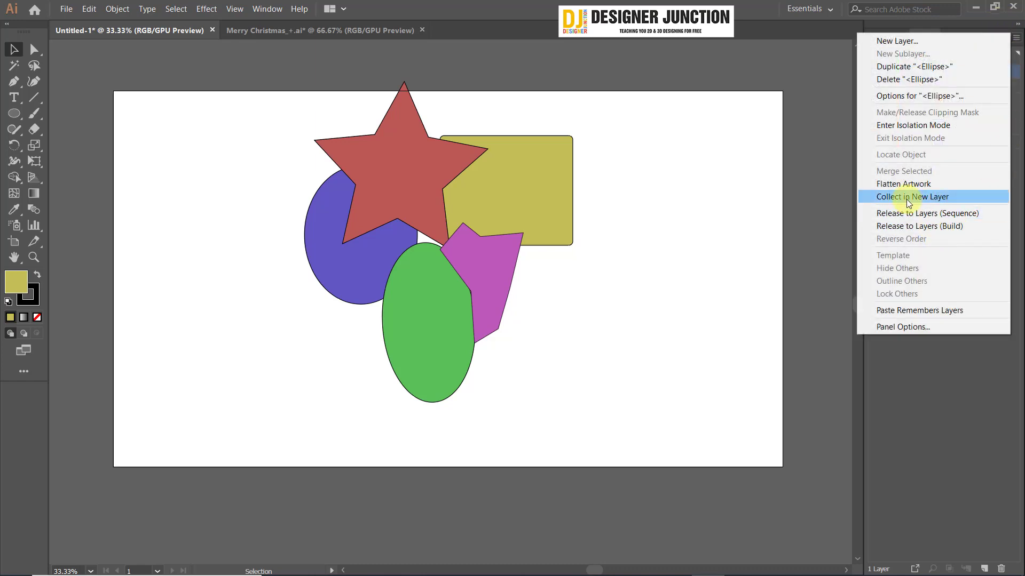
left_click(908, 198)
left_click(940, 58)
left_click(1016, 38)
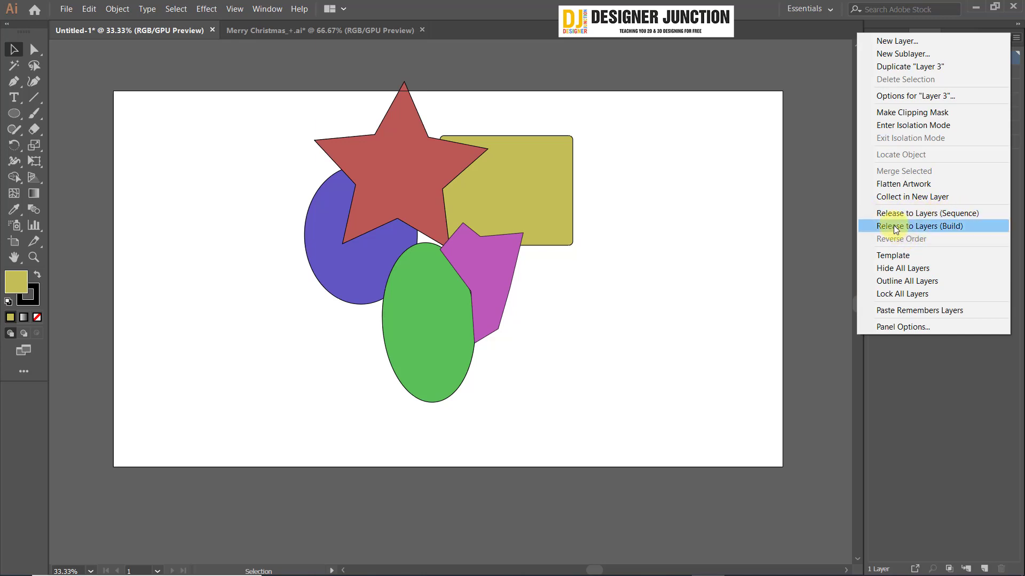
left_click(950, 226)
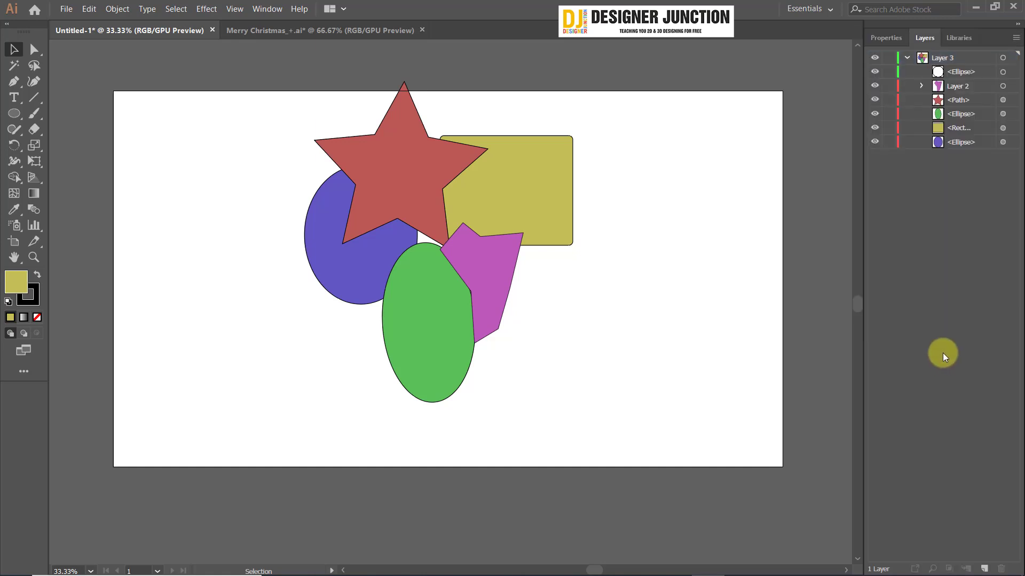
Step: Release Layer 3's objects into separate sublayers with Release to Layers (Build)
left_click(1016, 37)
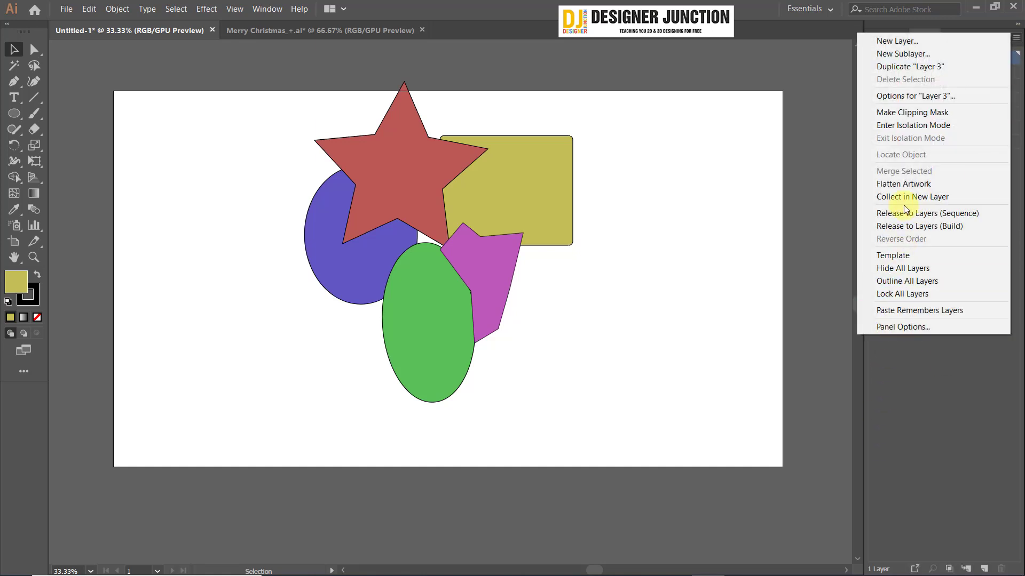
left_click(930, 226)
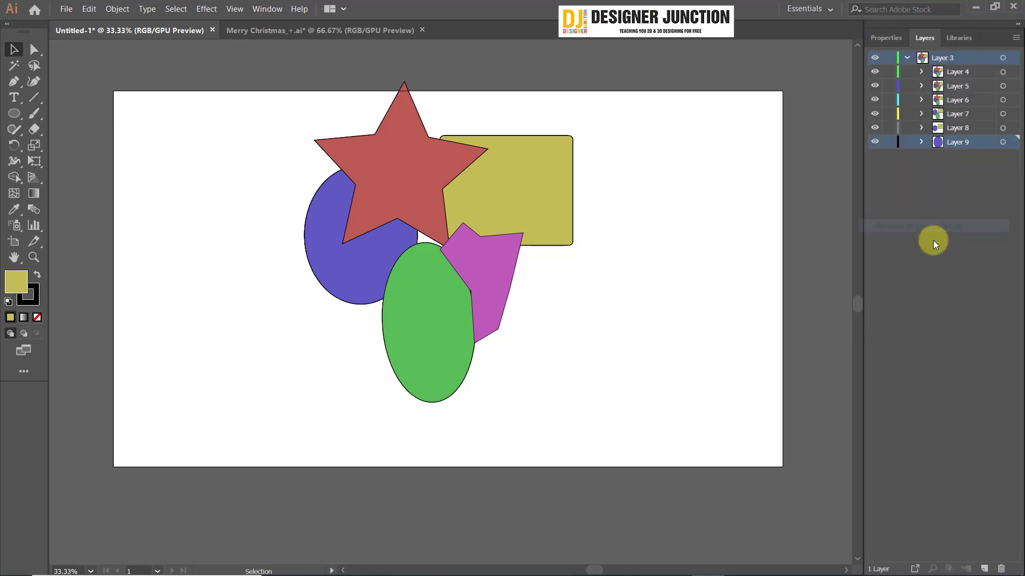
left_click(953, 222)
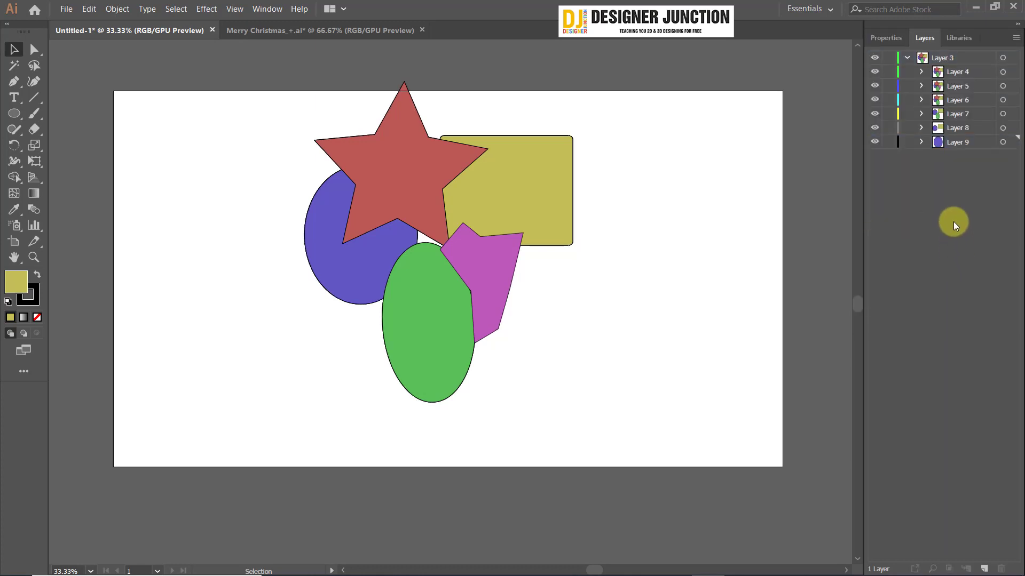
Step: Hide the sublayers Layer 4 through Layer 9 and select Layer 9
left_click(958, 143)
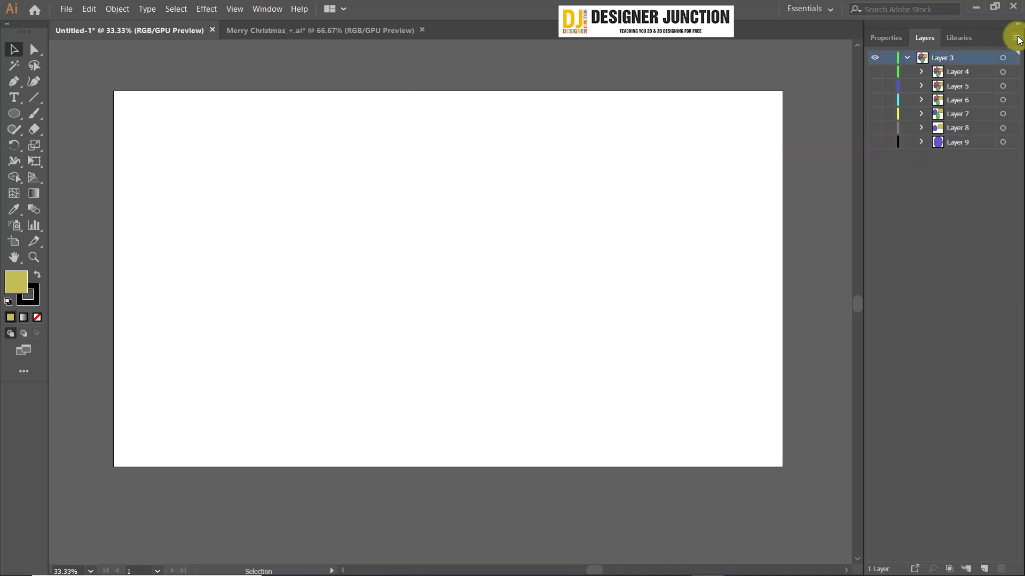
left_click(1016, 37)
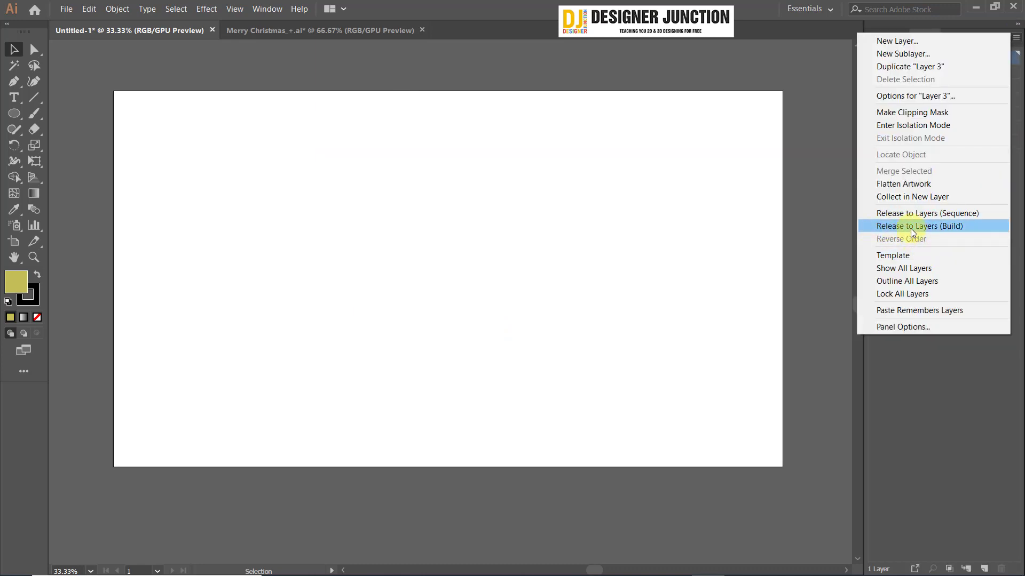
left_click(953, 228)
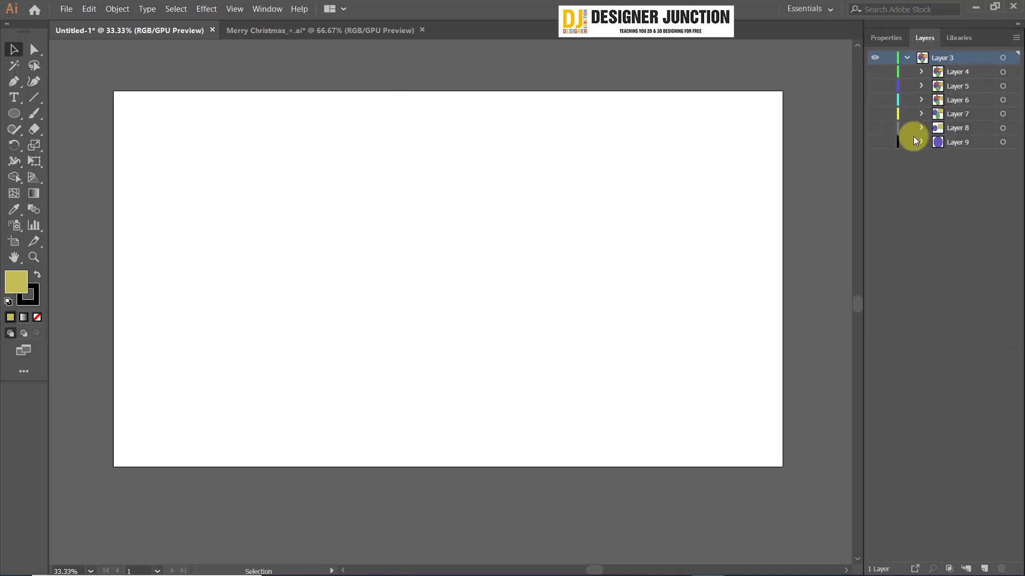
left_click(960, 144)
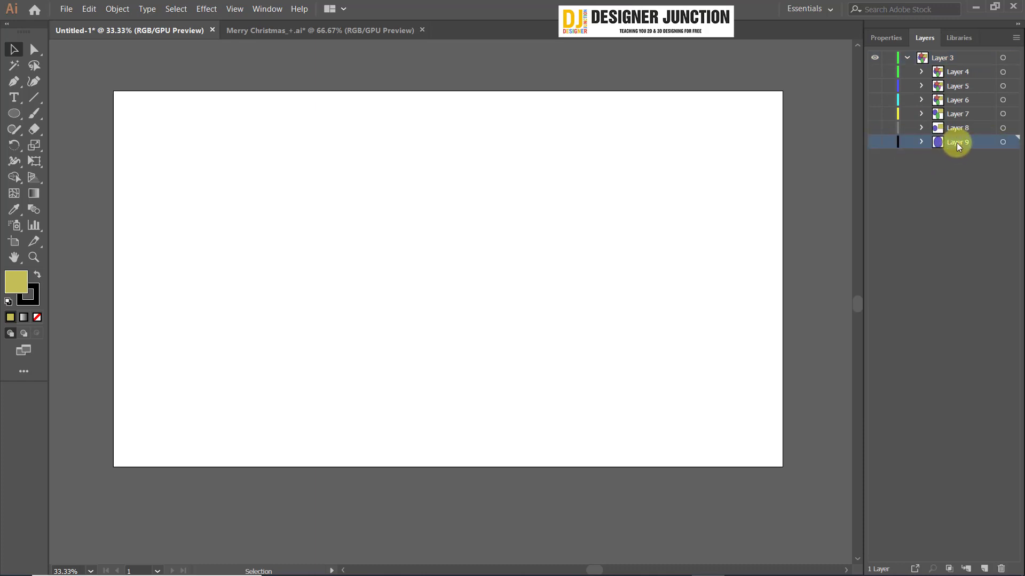
Step: Toggle the visibility of Layer 9 and Layer 8 to compare which shapes each sublayer contains
left_click(874, 142)
left_click(874, 143)
left_click(888, 129)
left_click(875, 130)
left_click(875, 130)
left_click(875, 129)
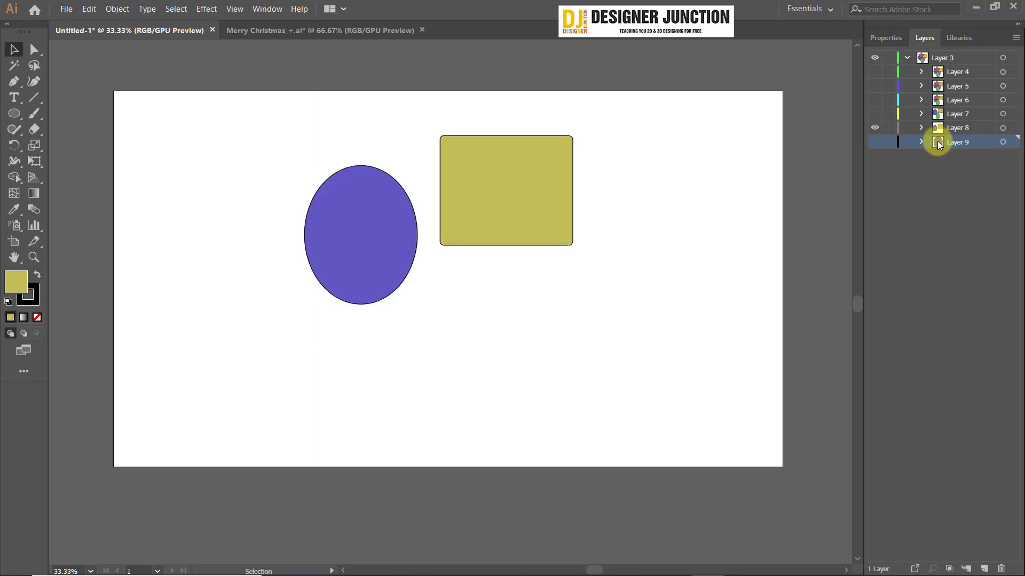
left_click(875, 142)
left_click(875, 128)
left_click(874, 128)
left_click(874, 128)
left_click(875, 128)
left_click_drag(875, 129, 876, 142)
left_click(875, 142)
left_click(876, 128)
Step: Show Layers 7, 6, 5 and 4 in turn to examine the cumulative build, and hide all the sublayers again
left_click(874, 114)
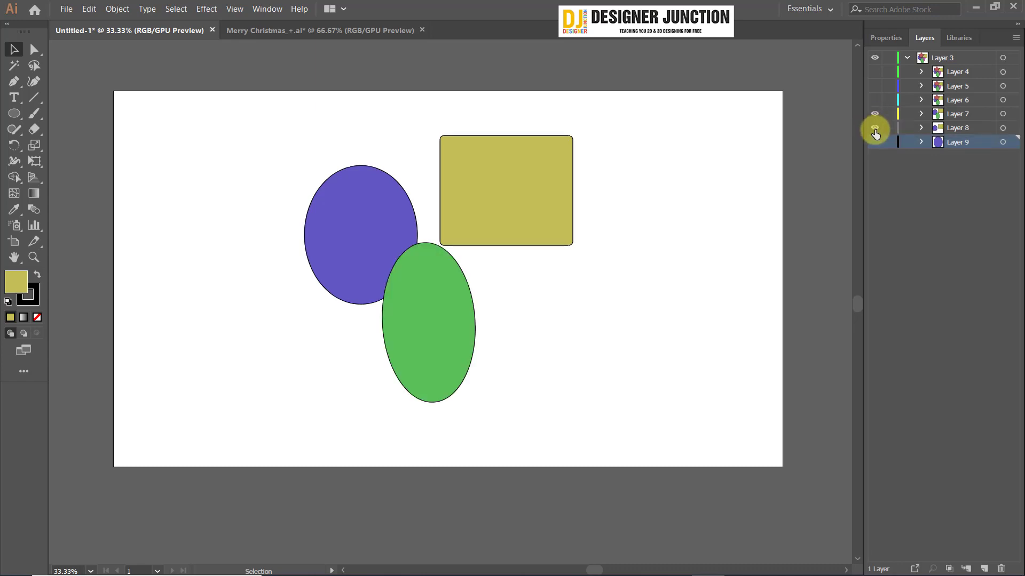
left_click(874, 100)
left_click(875, 86)
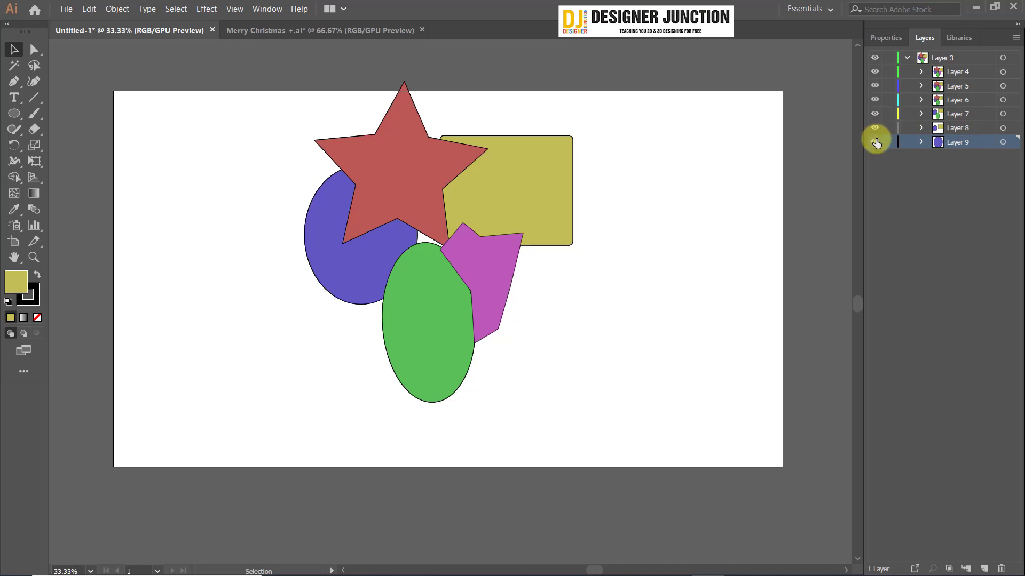
left_click(874, 57)
Step: Try to release the hidden Layer 9 to layers with Build, and undo the last change
left_click(1015, 37)
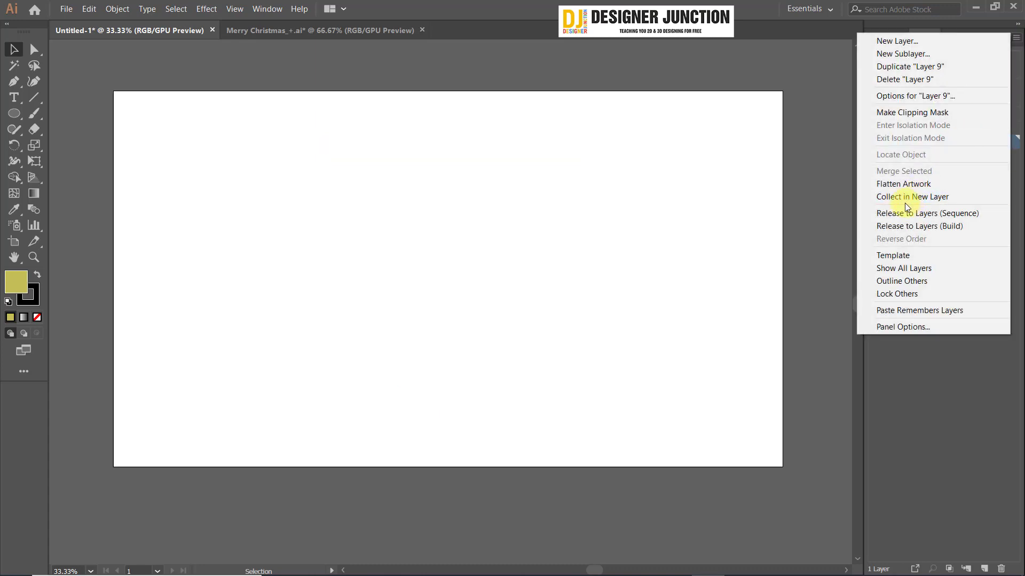
left_click(589, 6)
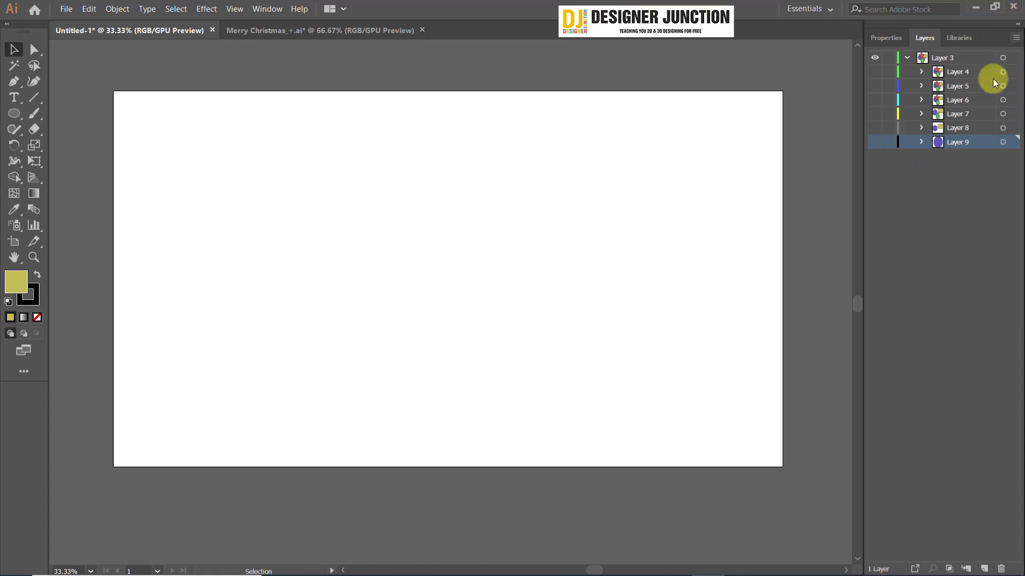
left_click(1016, 37)
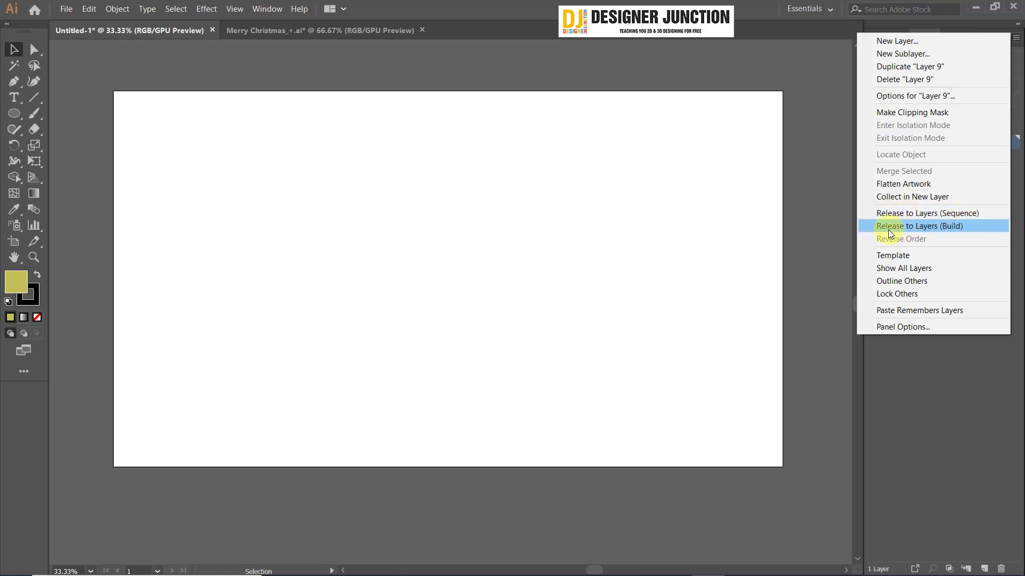
left_click(902, 226)
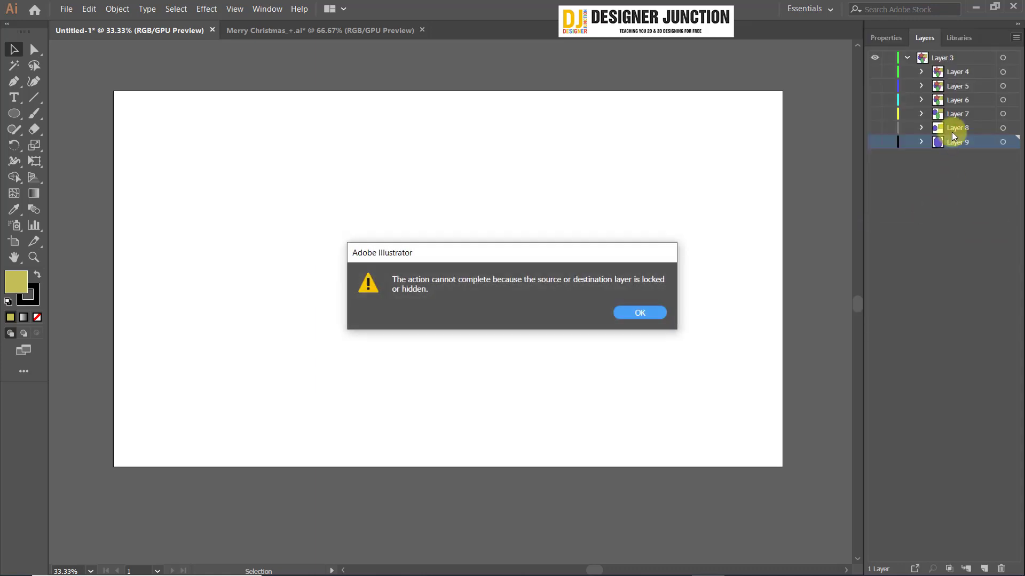
left_click(634, 313)
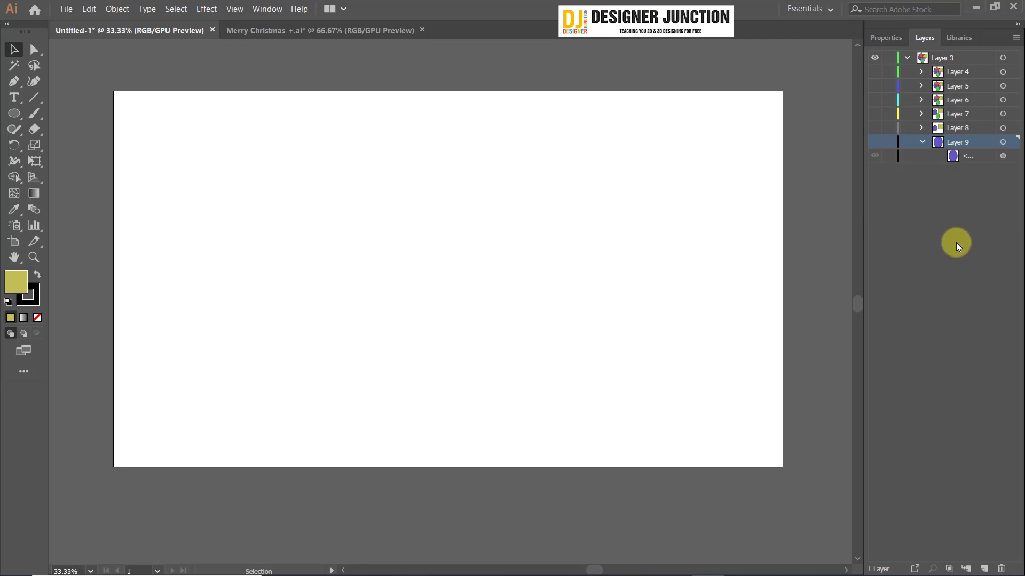
key("ctrl+z")
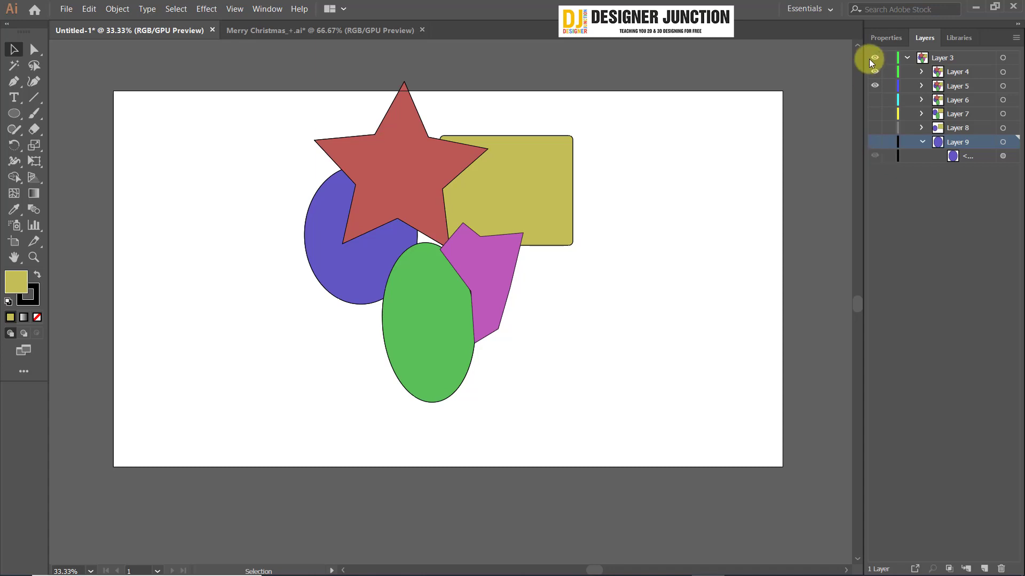
Step: Hide the sublayers again and toggle Layer 9 and Layer 8 to examine the first two stages of the build
left_click(872, 86)
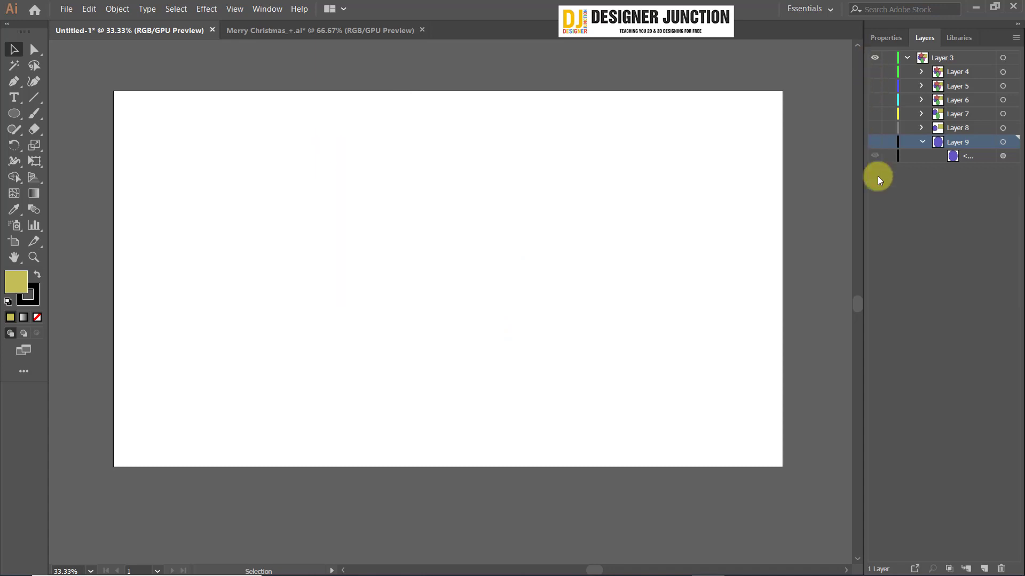
left_click(874, 142)
left_click(875, 143)
left_click(875, 143)
left_click(874, 142)
left_click(875, 141)
left_click(876, 129)
left_click(876, 129)
left_click(875, 128)
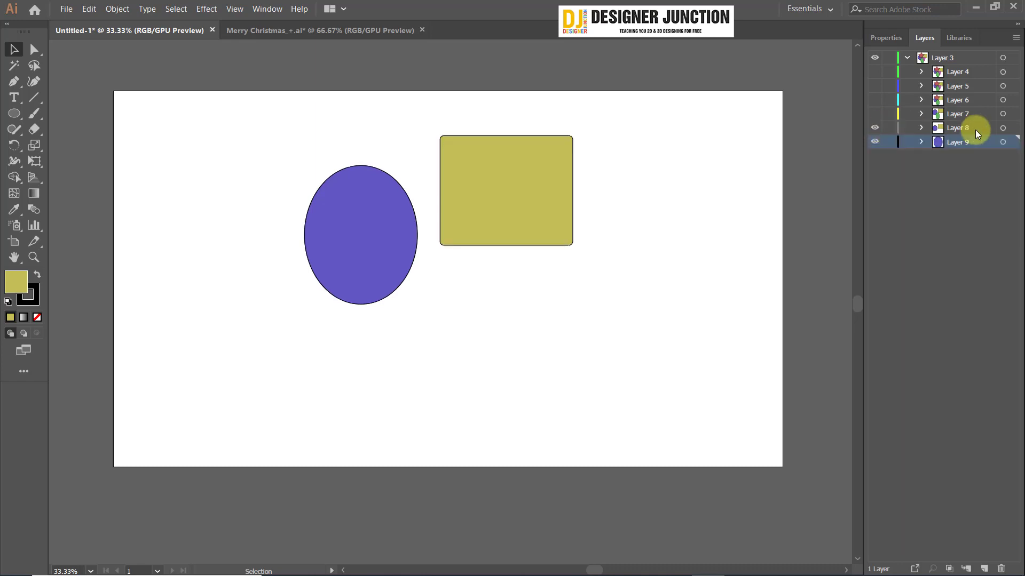
Step: Show and hide Layers 7, 6, 5 and 4 one at a time to examine the shapes each contains
left_click_drag(876, 143, 879, 114)
left_click(879, 114)
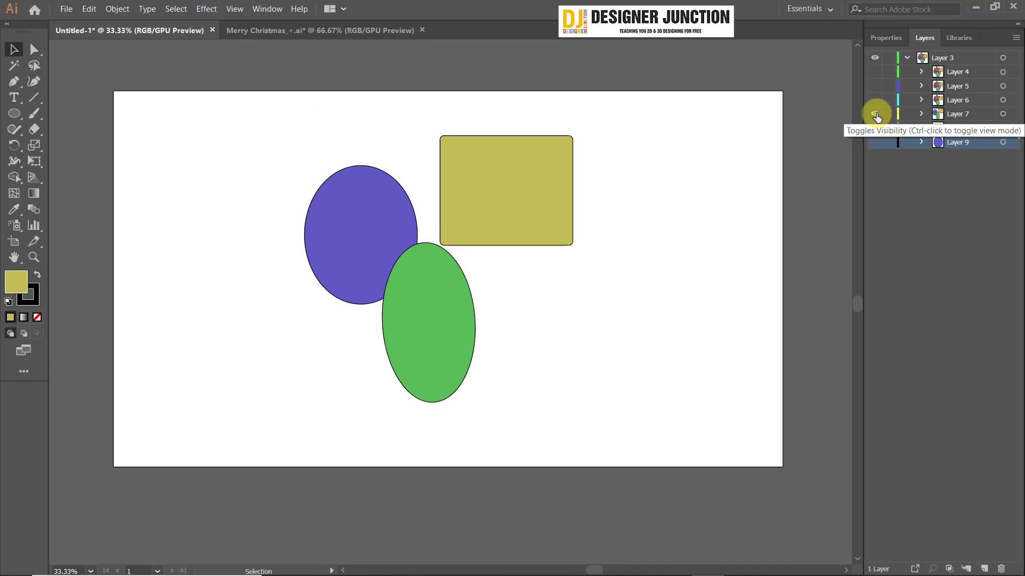
left_click(876, 114)
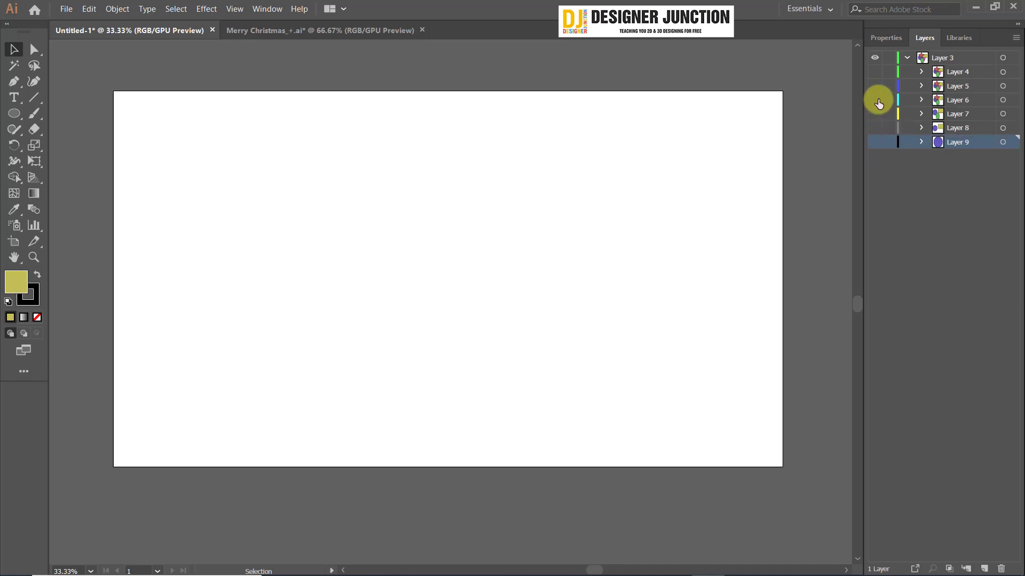
left_click(876, 100)
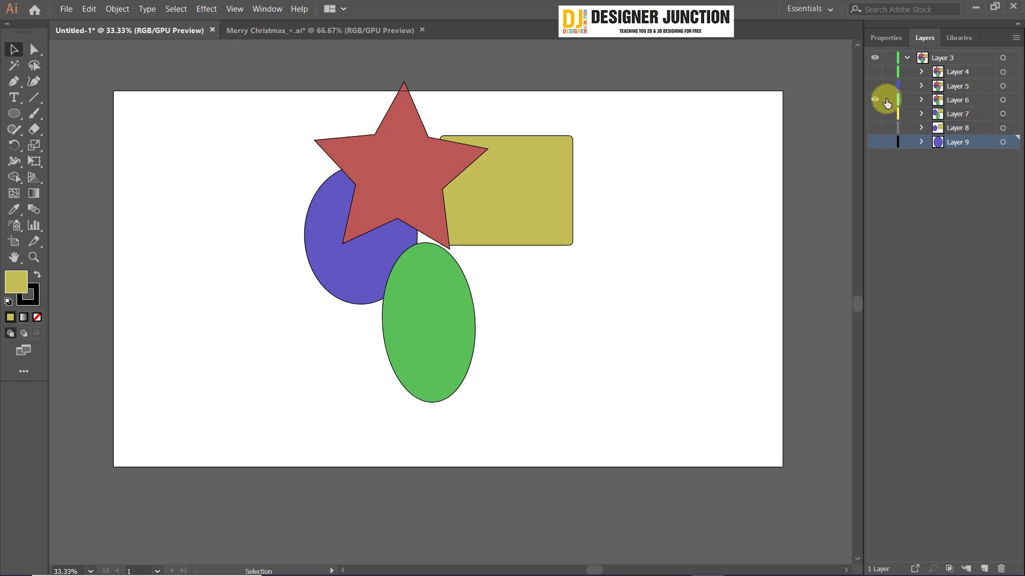
left_click(876, 100)
left_click(875, 86)
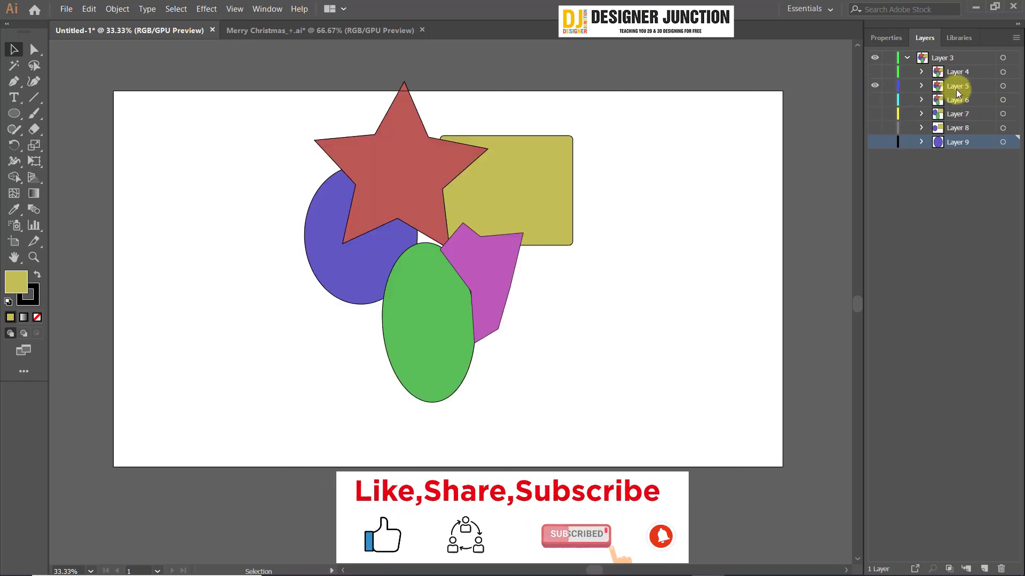
left_click(875, 85)
left_click(875, 72)
left_click(876, 71)
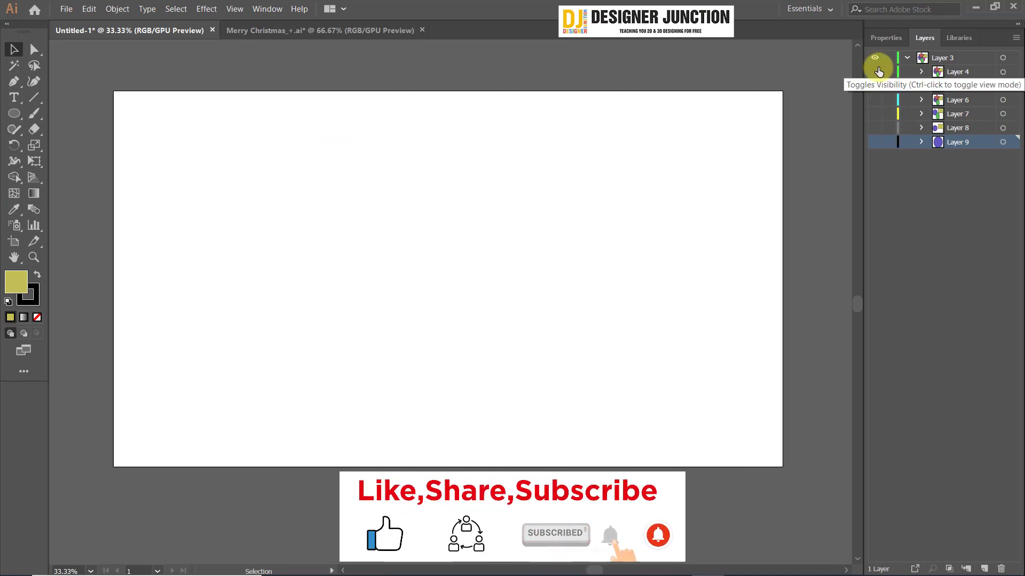
left_click(876, 72)
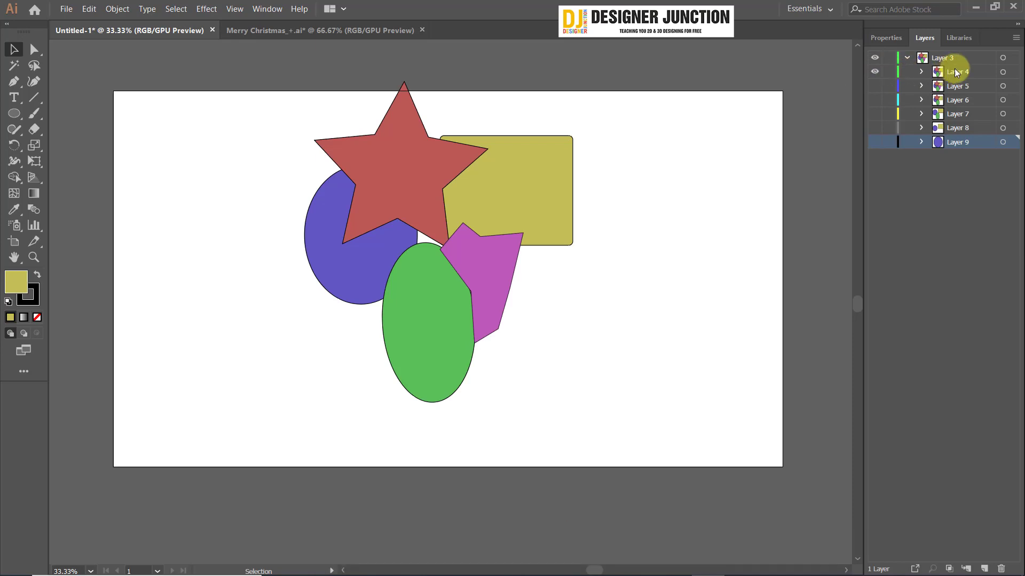
left_click(876, 71)
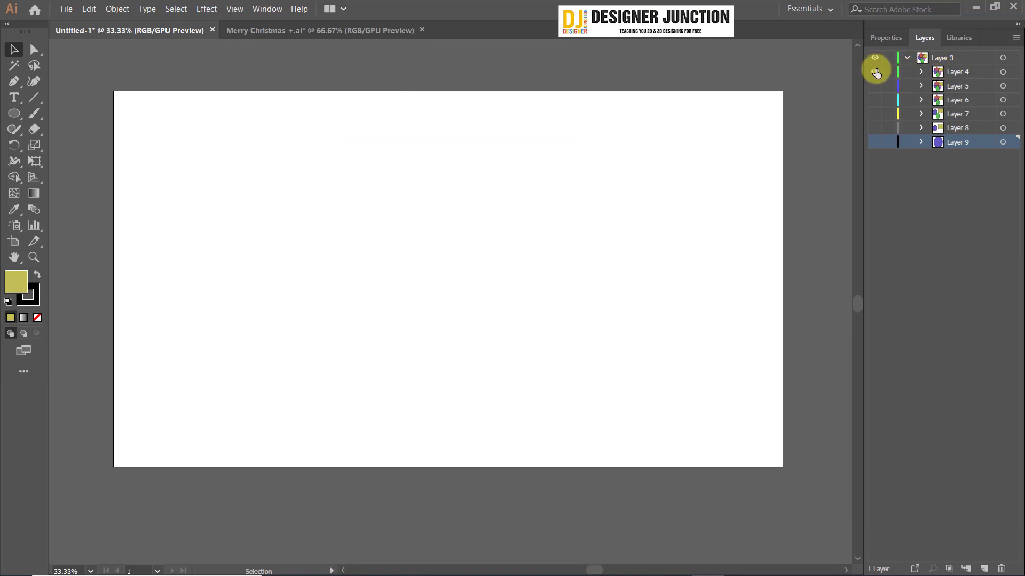
Step: Toggle each sublayer in order from Layer 4 down to Layer 9 to review the build in reverse
left_click(875, 72)
left_click(875, 80)
left_click(874, 85)
left_click(874, 87)
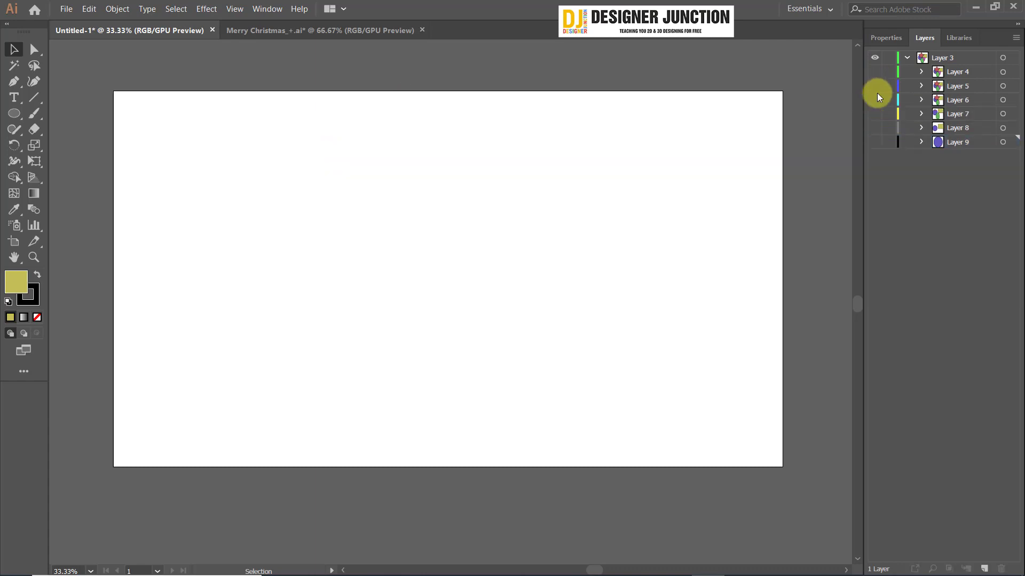
left_click(874, 101)
left_click(874, 101)
left_click(875, 114)
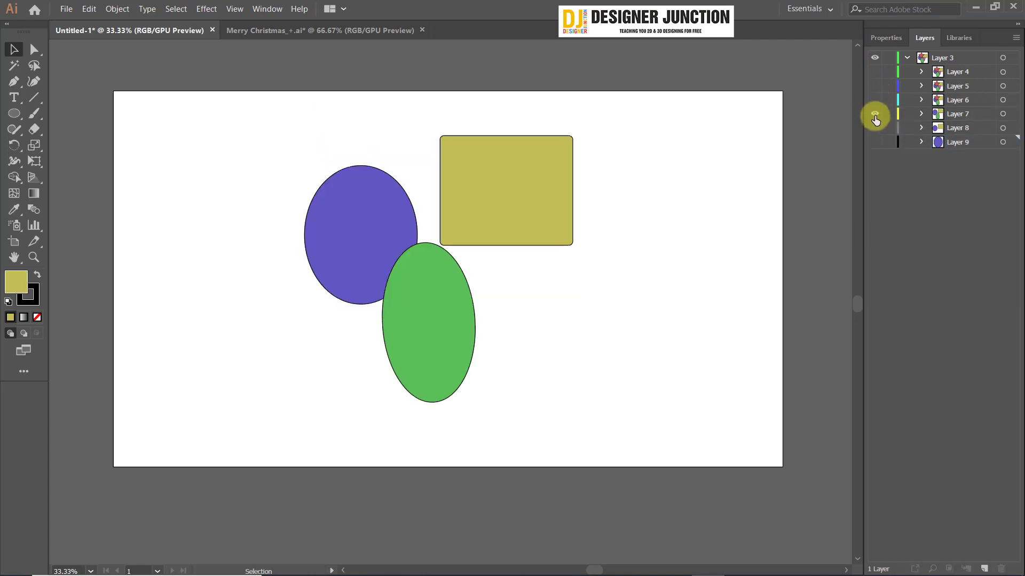
left_click(874, 114)
left_click(874, 128)
left_click(874, 128)
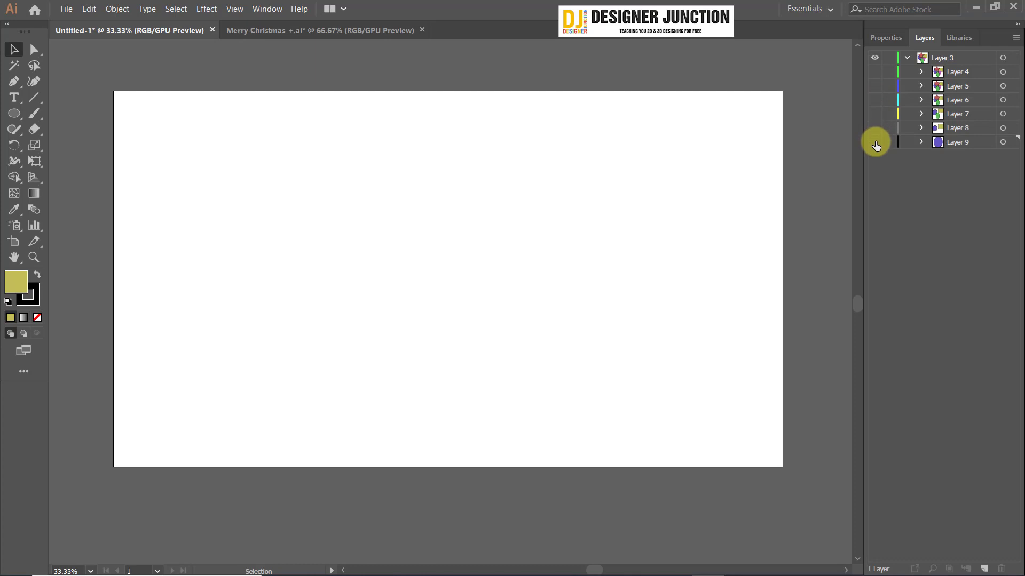
left_click(875, 142)
left_click(876, 142)
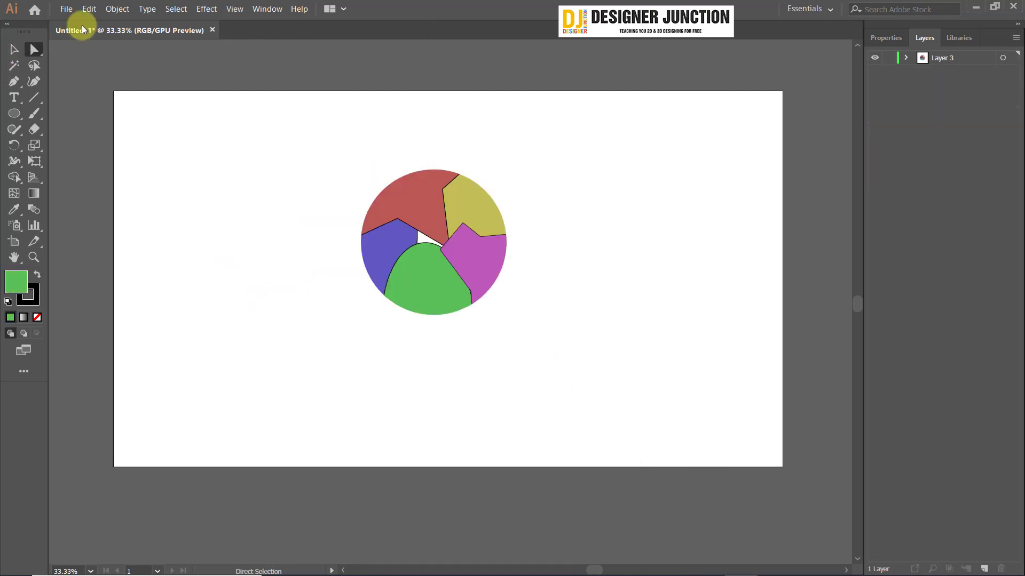
Step: Open the Merry Christmas_+ Illustrator file from the DJ - Illustrator tutorial folder and collapse Layer 1's contents
left_click(66, 9)
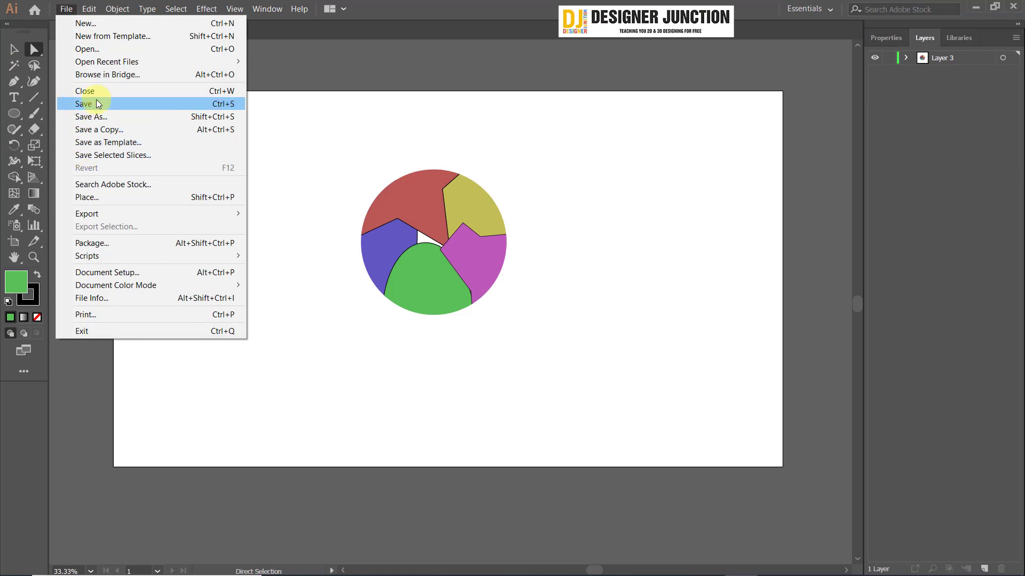
left_click(92, 50)
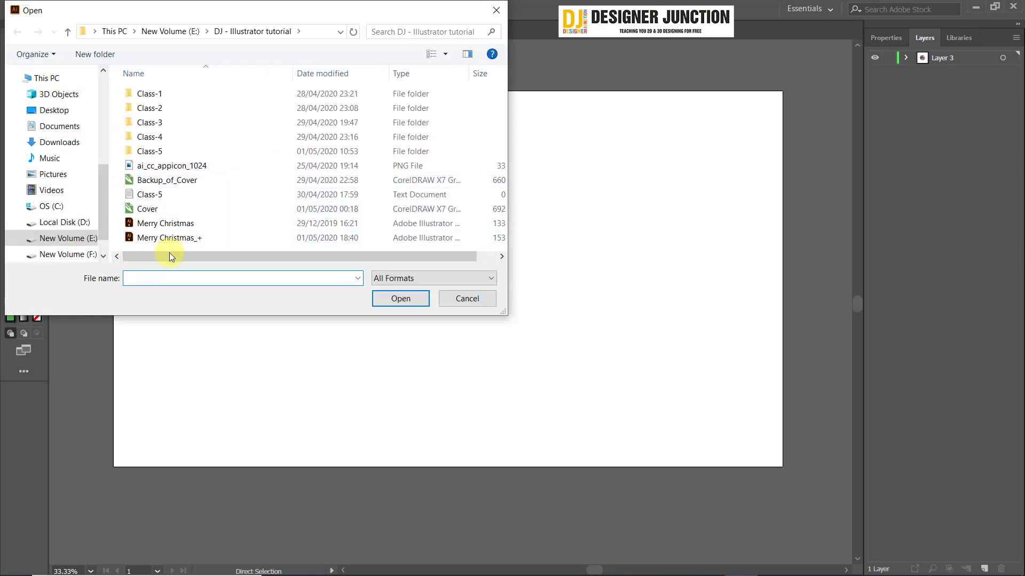
double_click(151, 235)
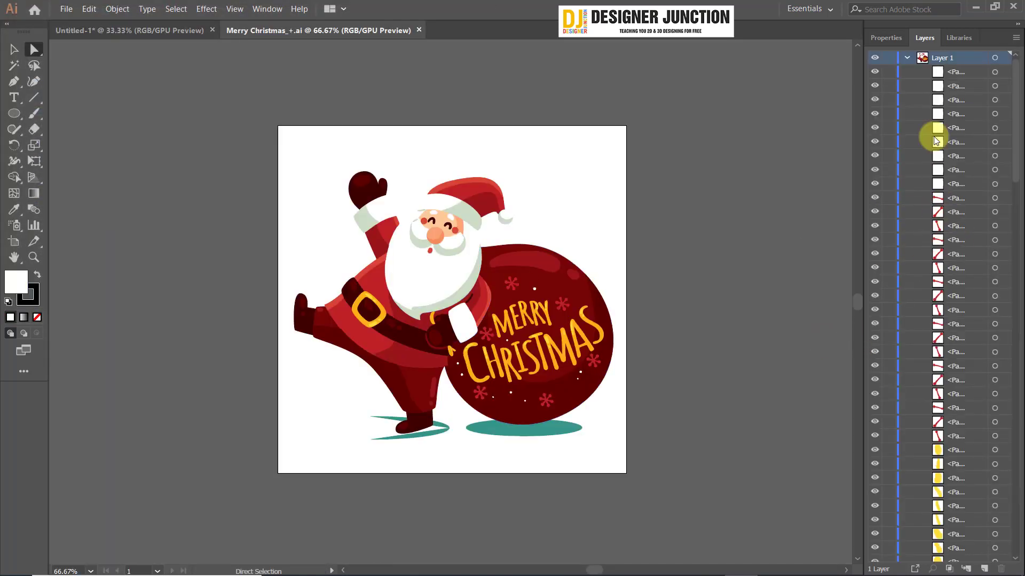
left_click(907, 58)
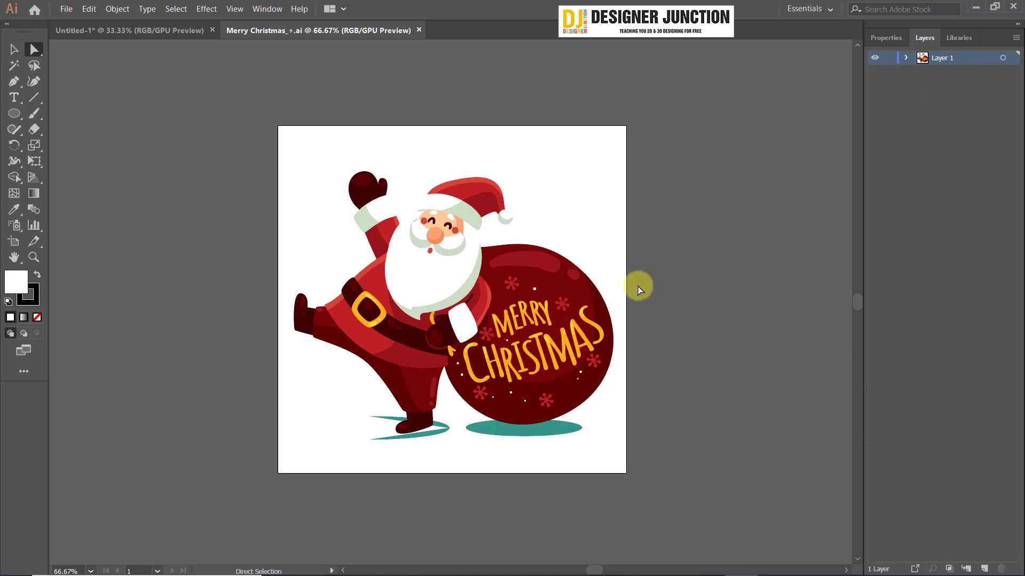
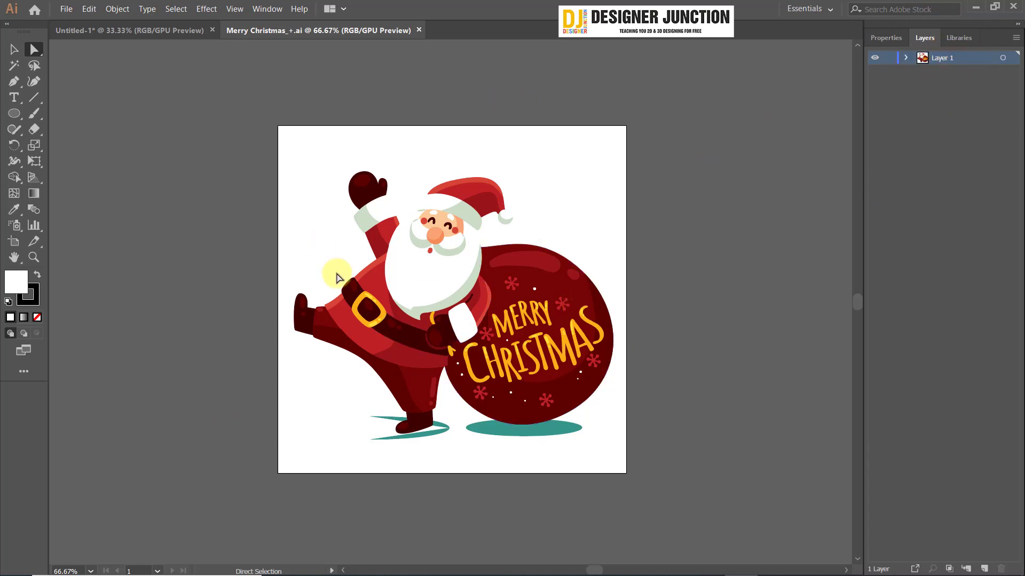
Step: Try moving Santa's beard away and pulling the hat's dark red shading out of shape, and undo both edits
left_click_drag(442, 278, 344, 189)
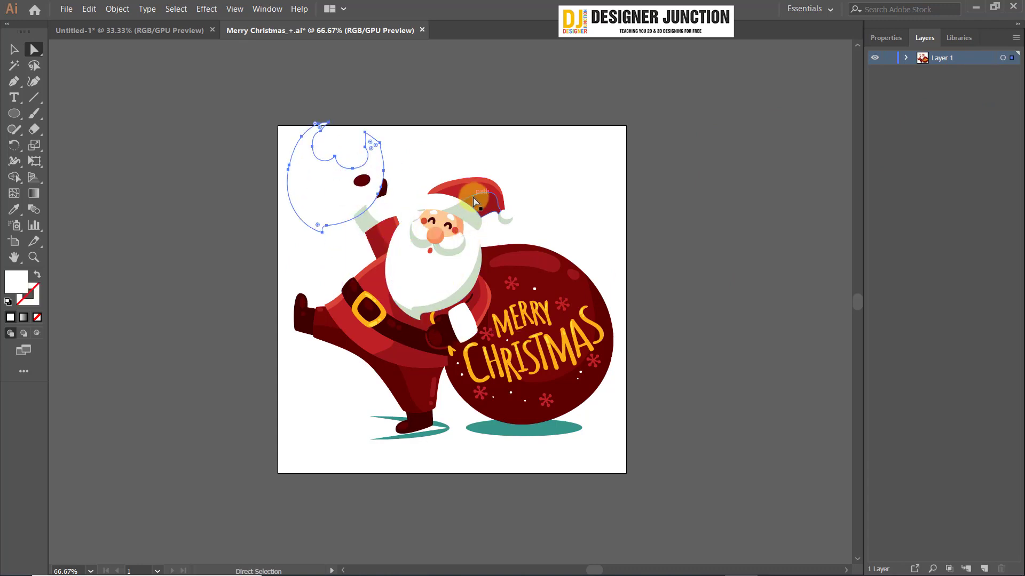
left_click_drag(473, 202, 517, 171)
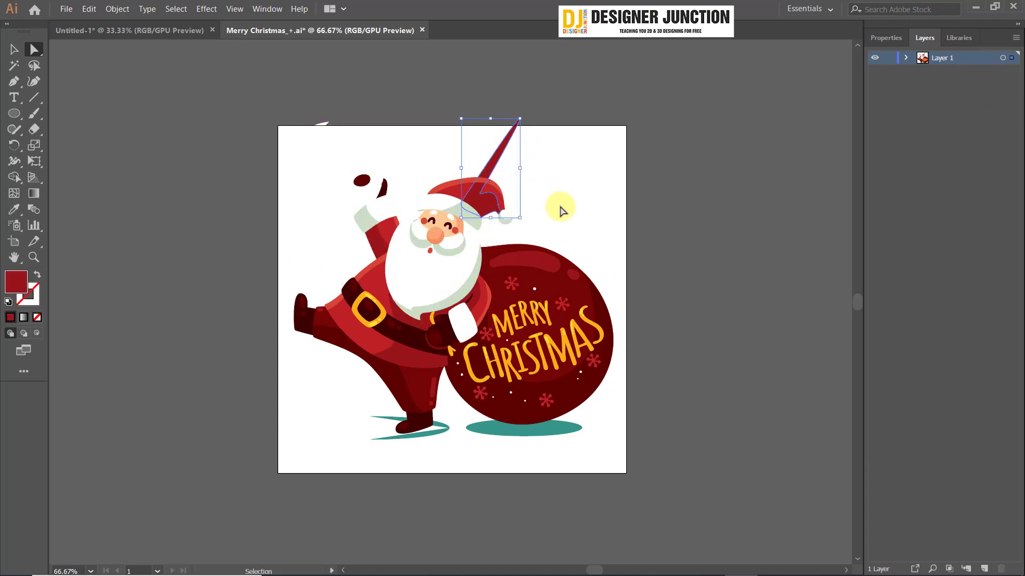
key("ctrl+z")
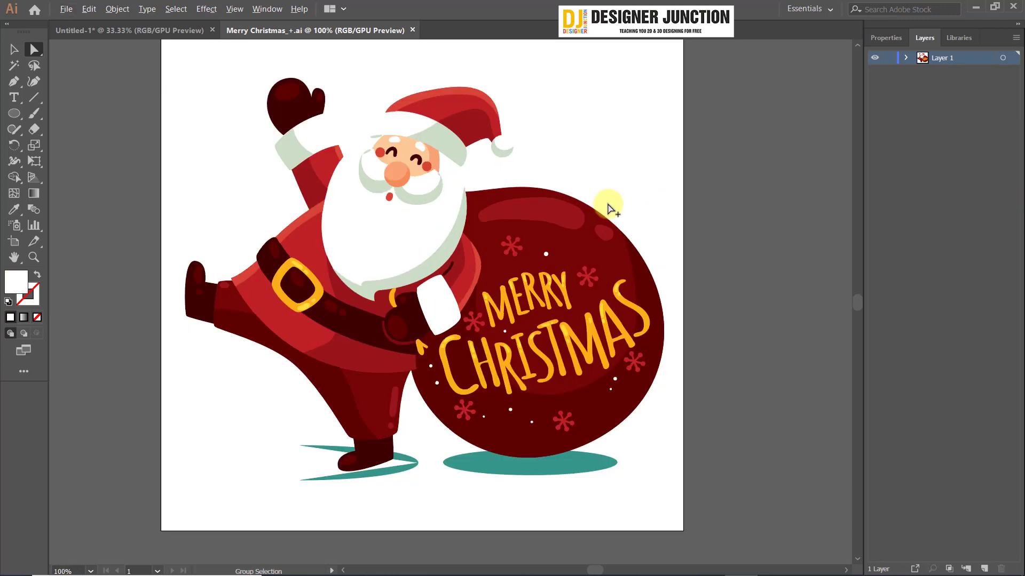
Step: Select Santa's white beard, try a light grey fill on it, and undo the colour change
left_click(401, 243)
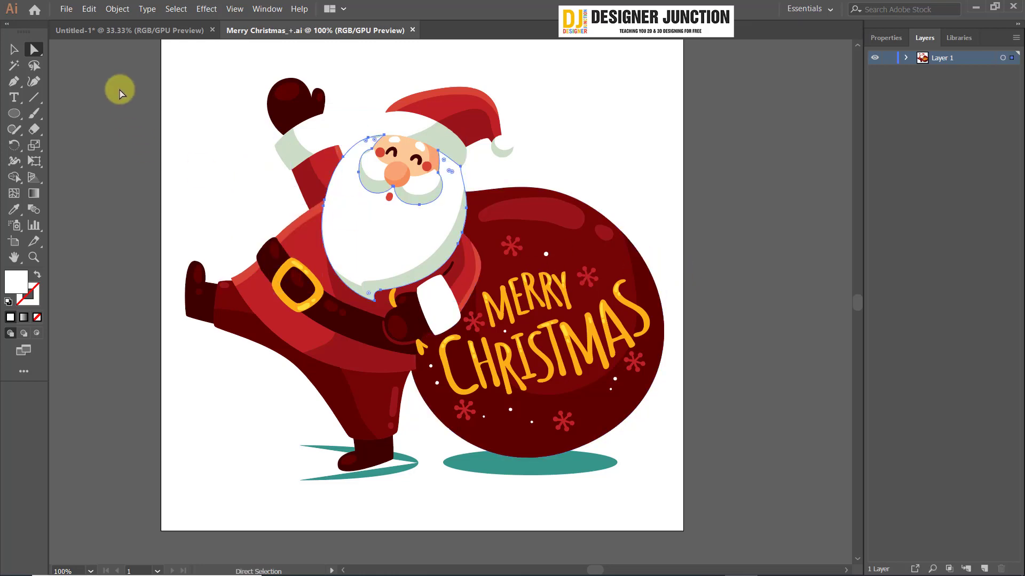
double_click(17, 286)
left_click_drag(670, 218, 670, 240)
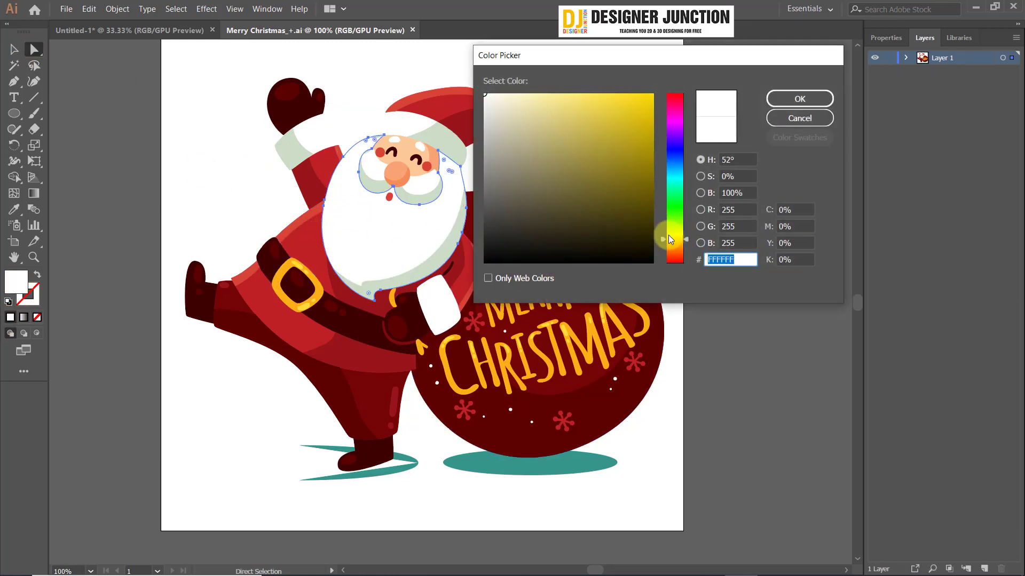
left_click(500, 128)
left_click(798, 98)
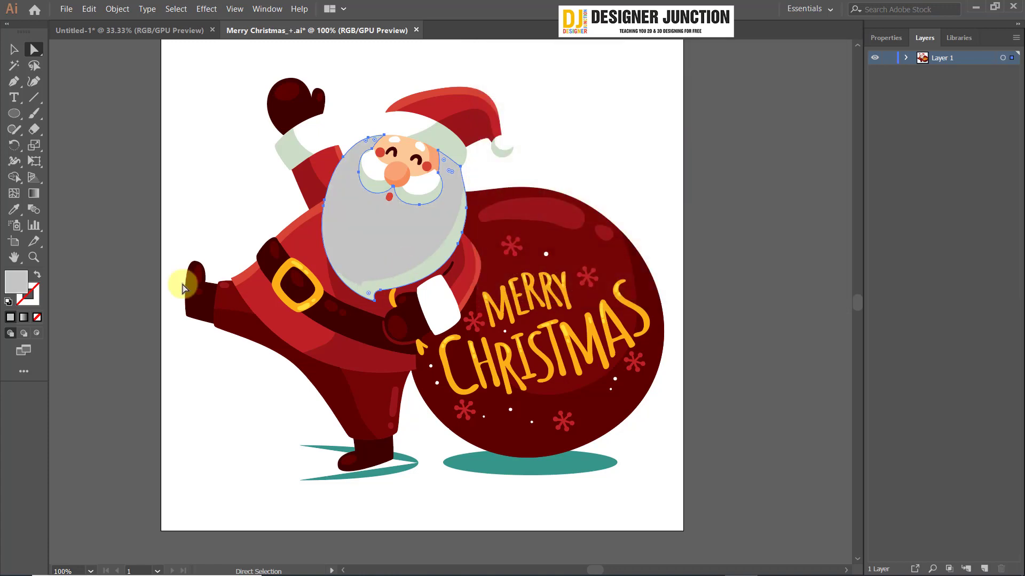
key("ctrl+z")
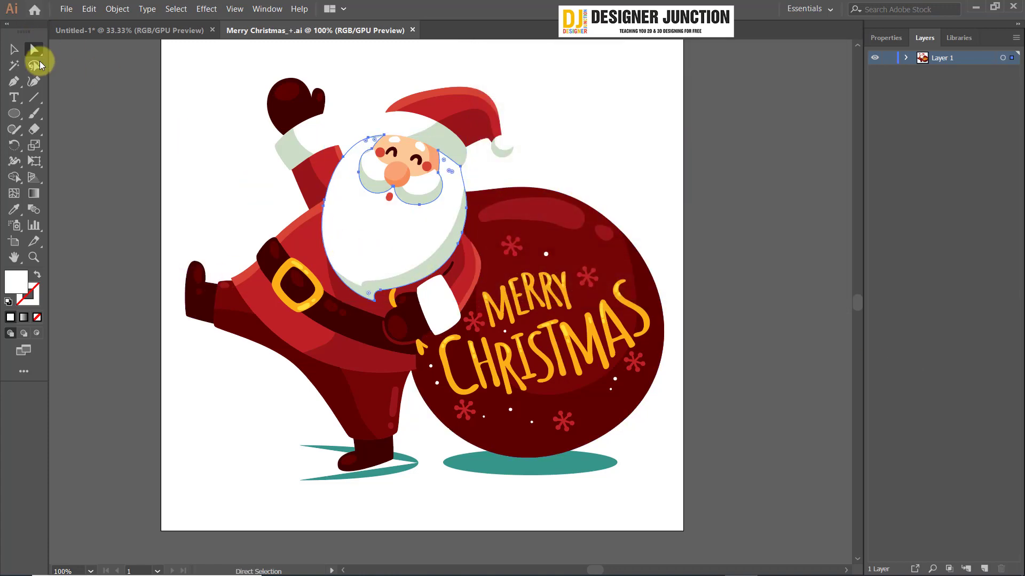
Step: Reshape the left edge of Santa's beard by moving its anchor point outward with Direct Selection, undoing stray moves
left_click_drag(395, 198, 396, 213)
key("ctrl+z")
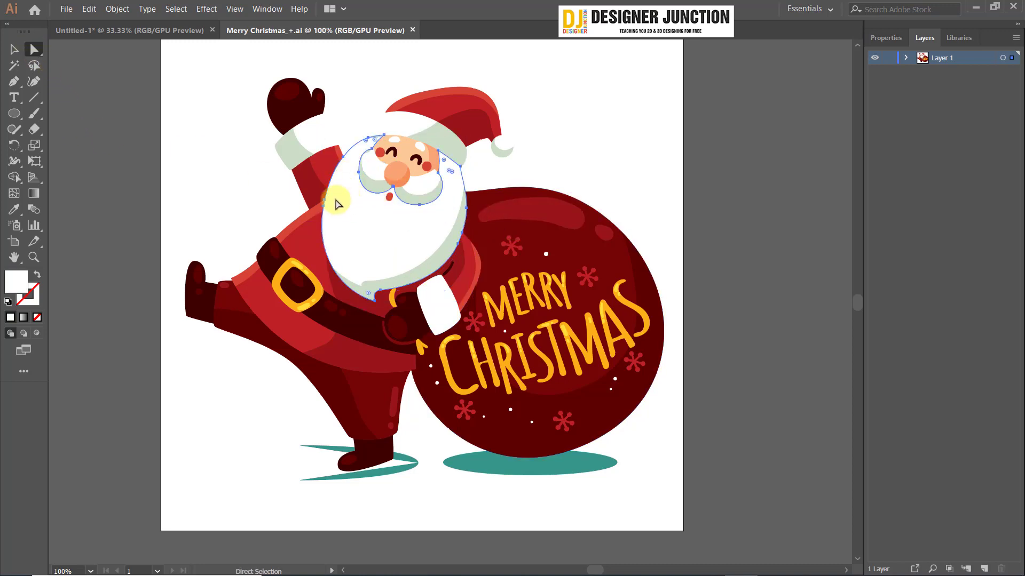
left_click(323, 212)
left_click_drag(327, 203, 316, 214)
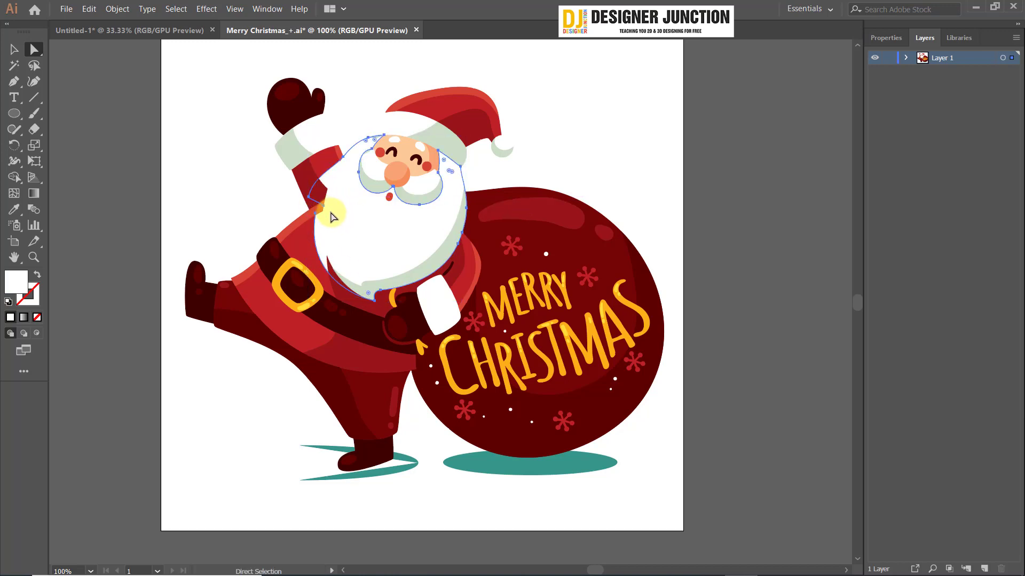
left_click_drag(323, 207, 297, 209)
key("ctrl+z")
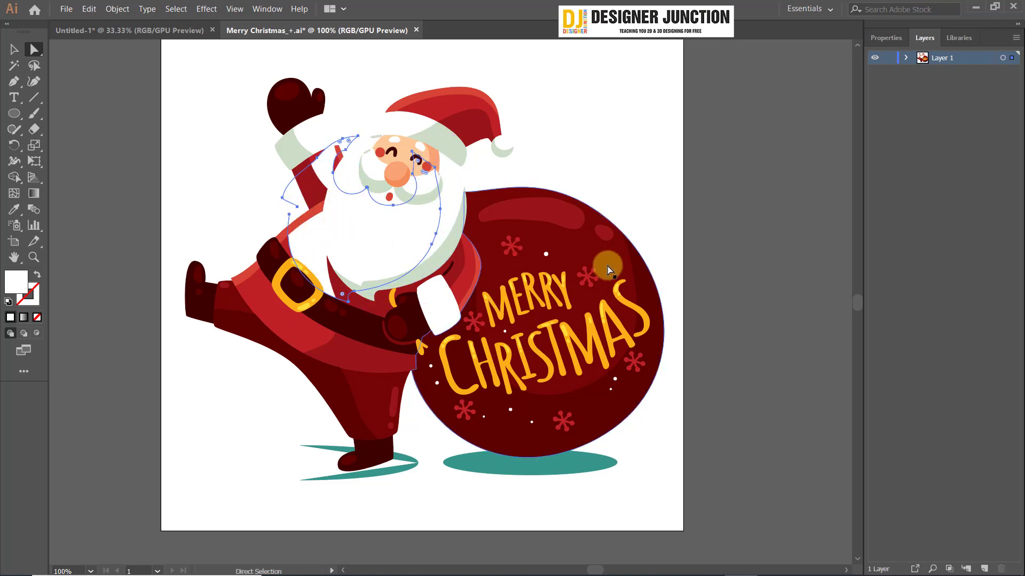
left_click(312, 204)
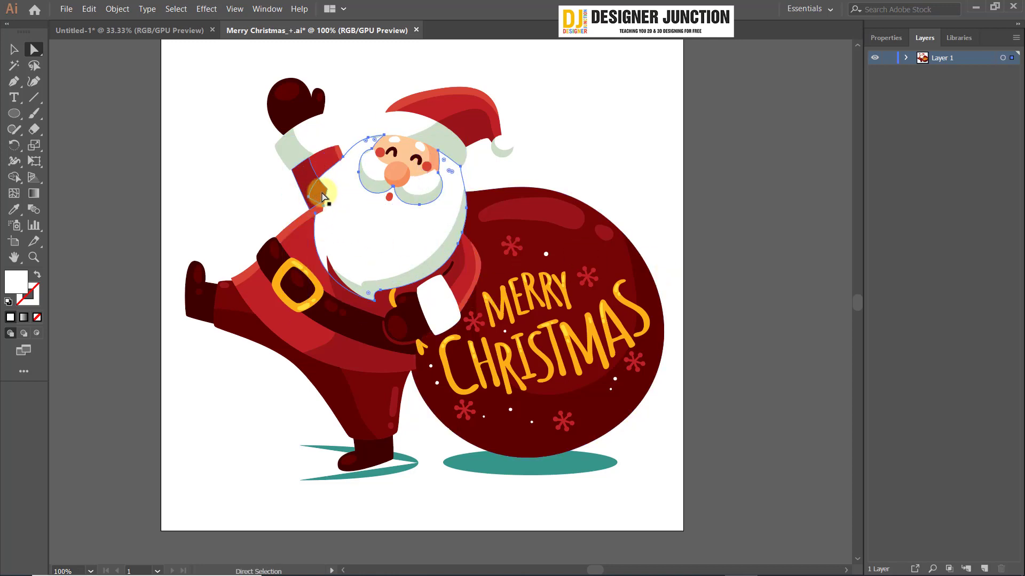
Step: Undo the reshaping of Santa's beard and select the red coat below it
left_click(346, 247, "ctrl")
key("ctrl+z")
left_click(311, 265)
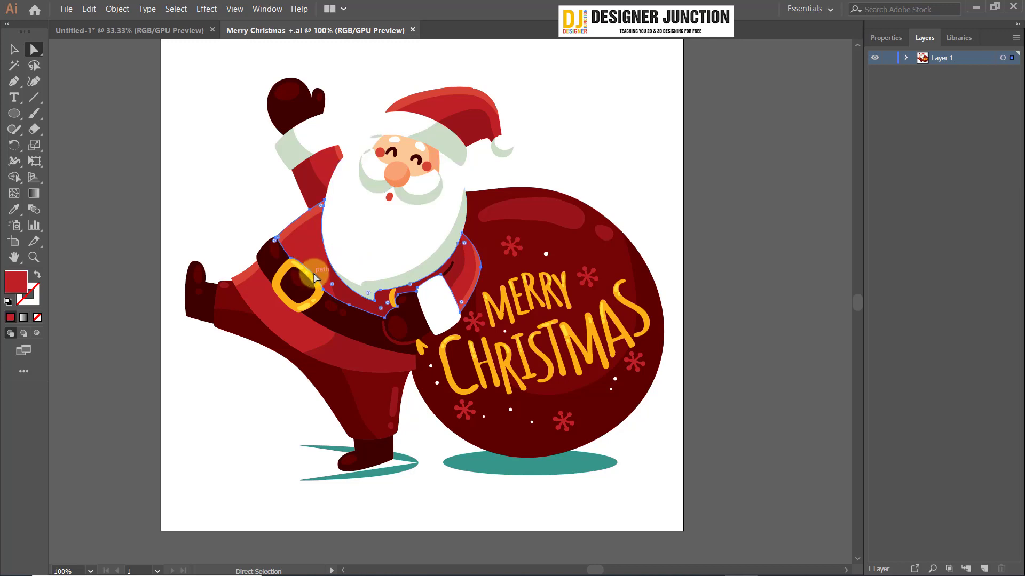
Step: Try pulling the corner anchor of Santa's raised boot outward, undo it, and clear the selection with the Selection tool
left_click(195, 290)
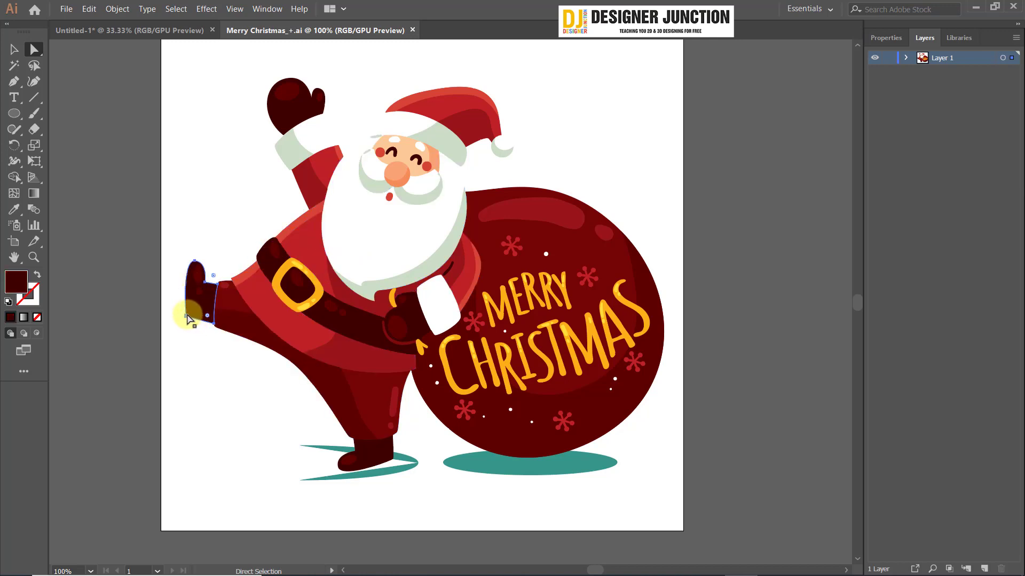
left_click_drag(188, 319, 170, 335)
key("ctrl+z")
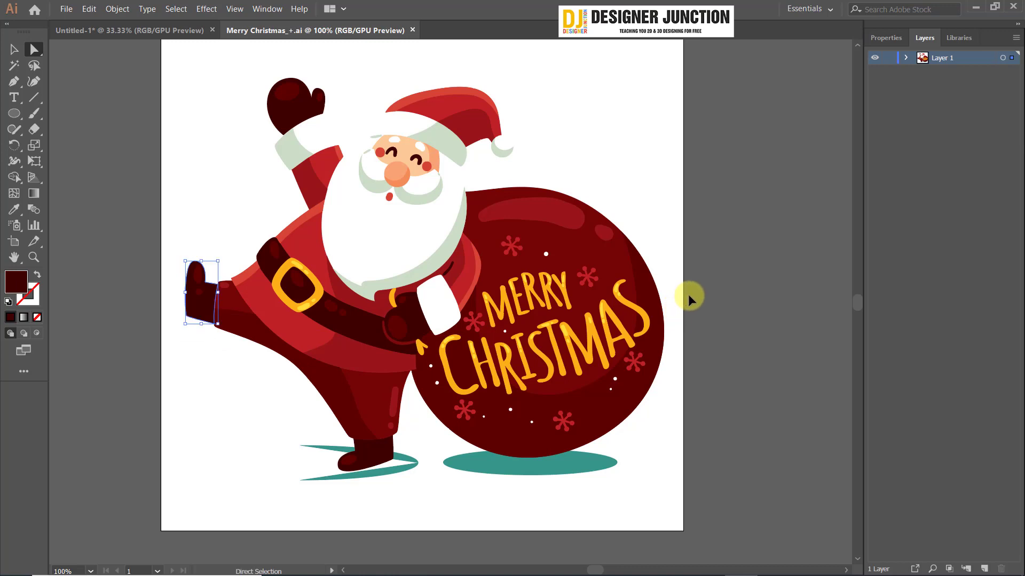
left_click(14, 49)
left_click(200, 134)
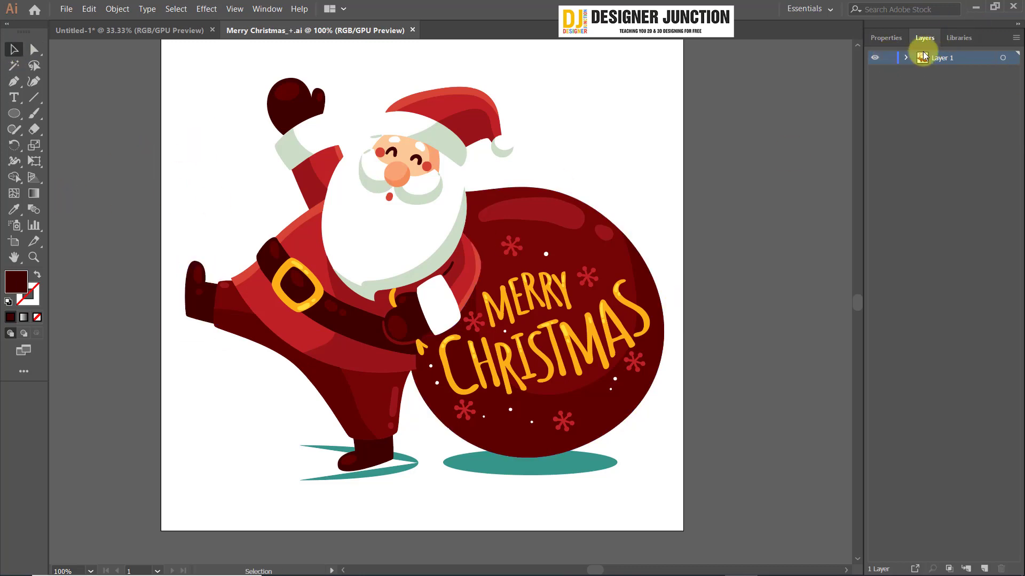
Step: Expand Layer 1 and look through its list of paths, highlighting the topmost red snowflake path
left_click(905, 58)
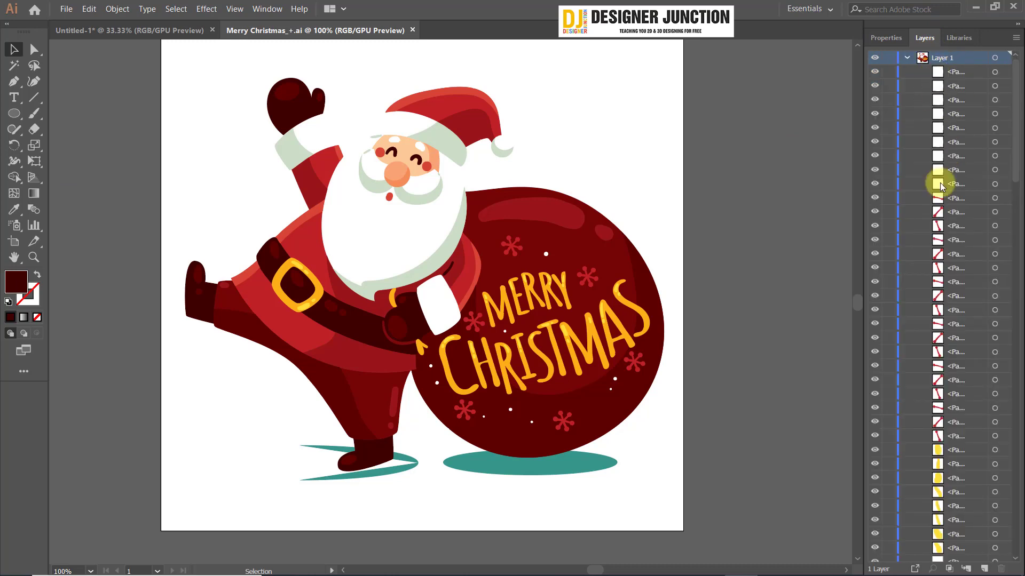
scroll(931, 419, "down", 15)
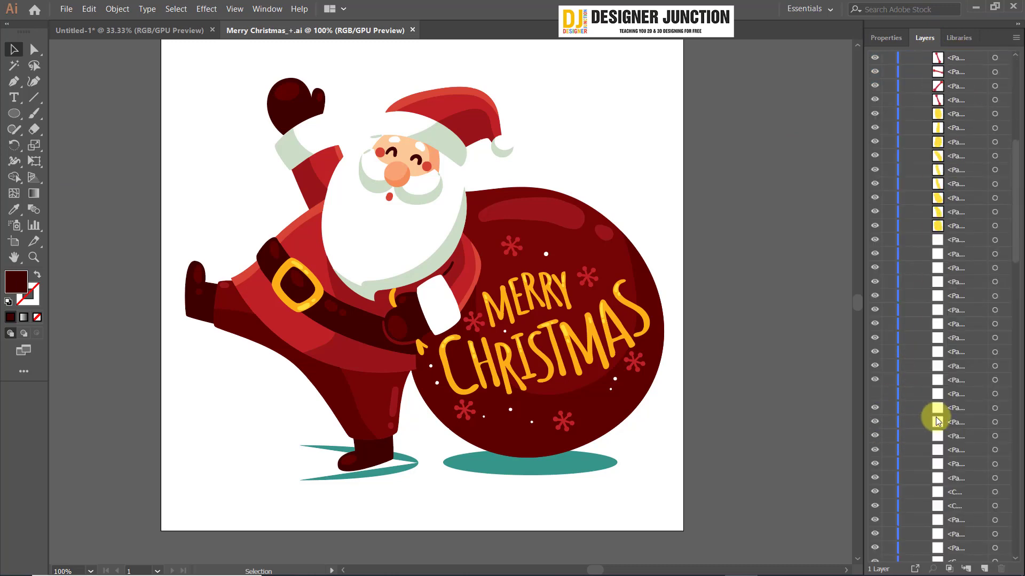
scroll(937, 419, "up", 15)
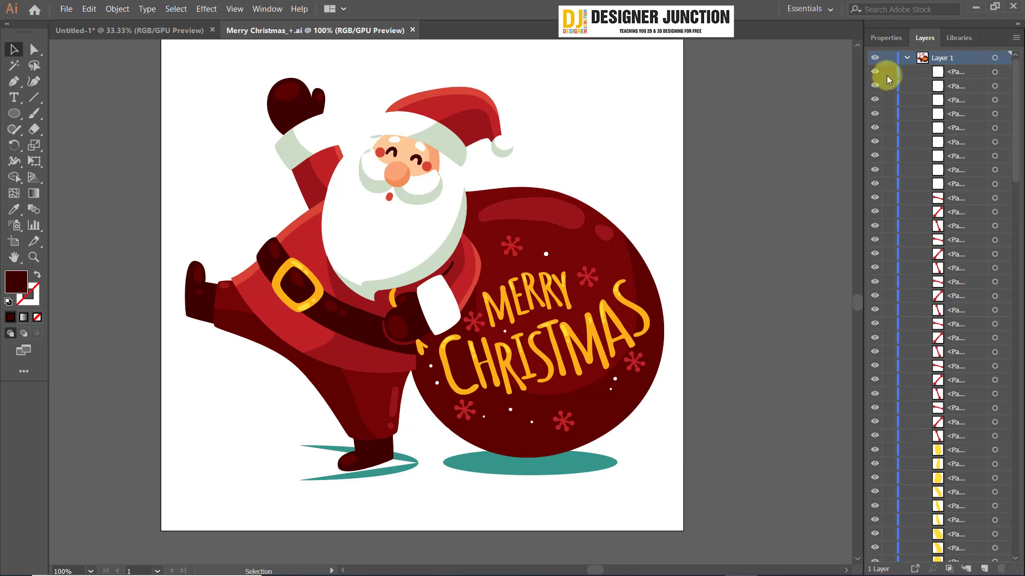
left_click(905, 58)
left_click(906, 58)
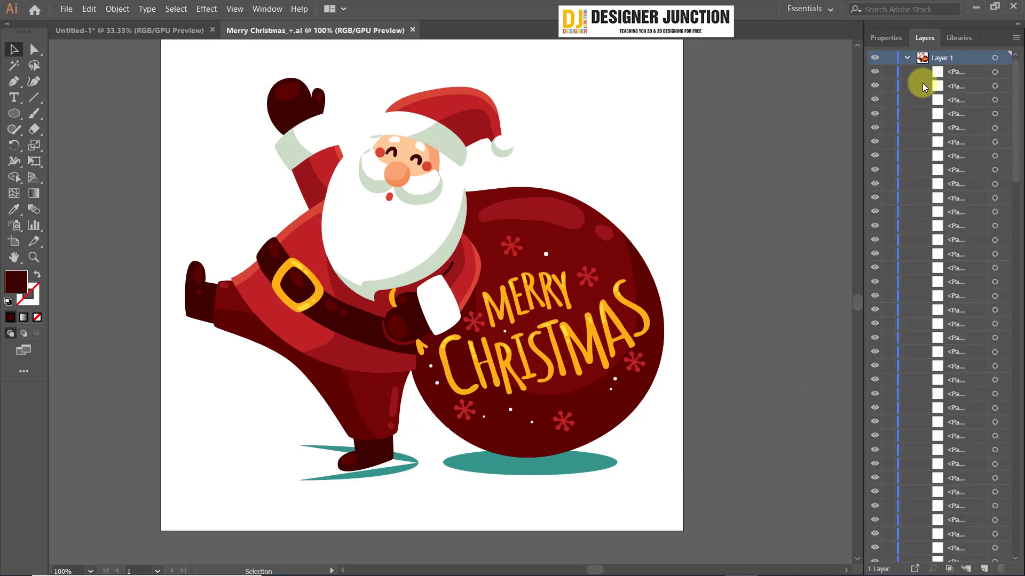
left_click(951, 216)
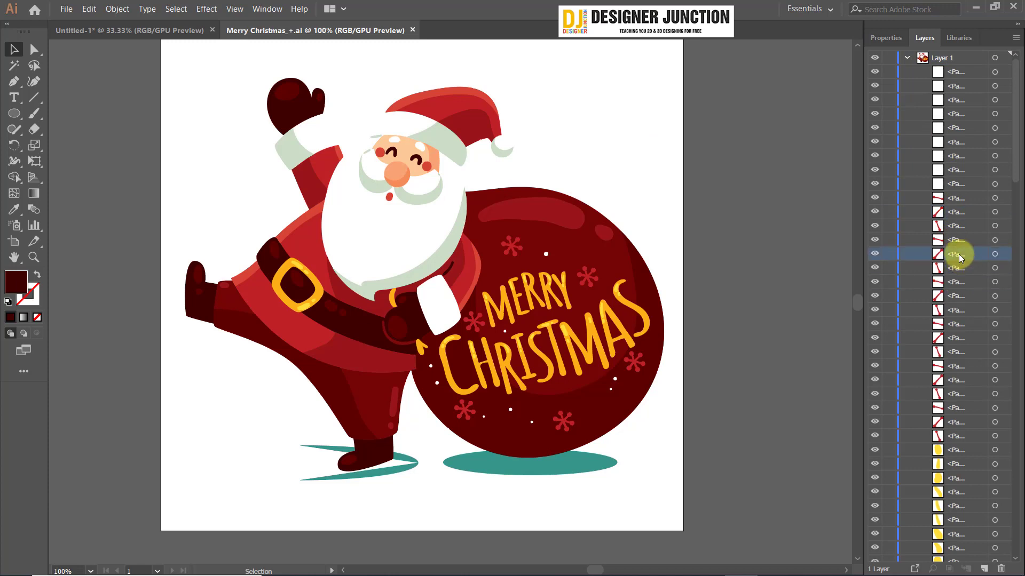
left_click(958, 201)
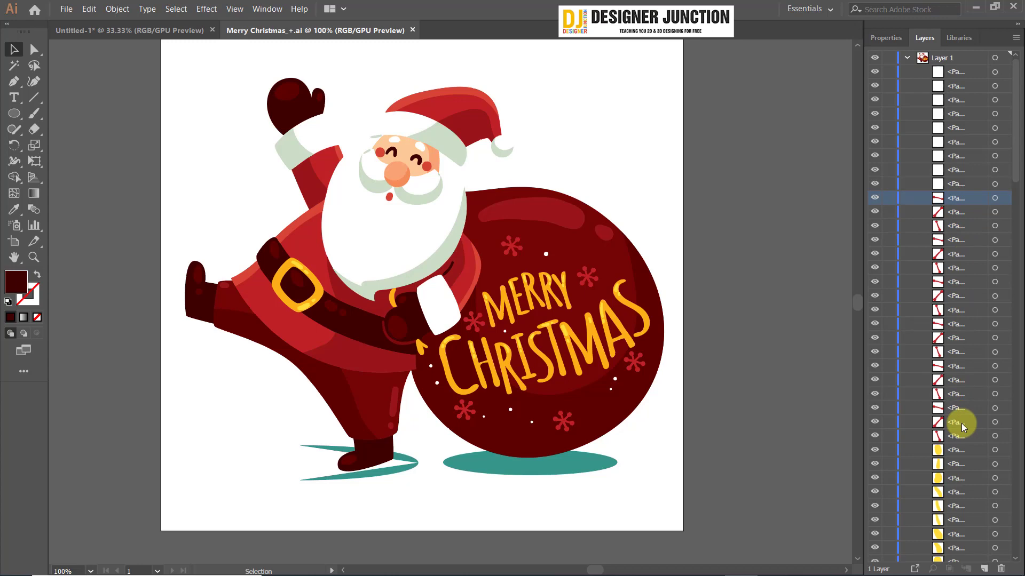
Step: Target the red snowflake paths of Layer 1 one after another to locate each bar on the sack
scroll(594, 451, "up", 4)
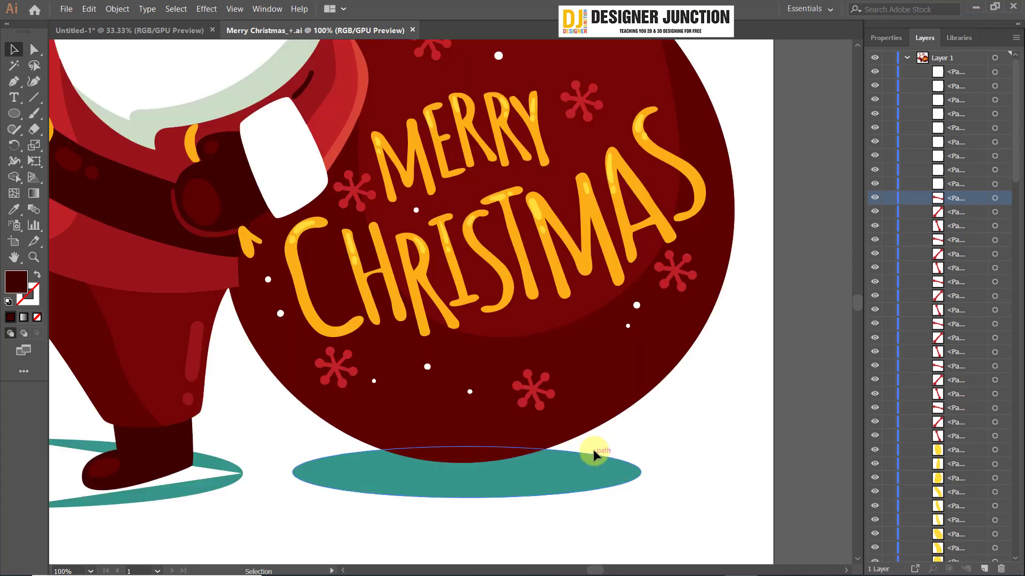
key("space")
left_click_drag(520, 221, 495, 202)
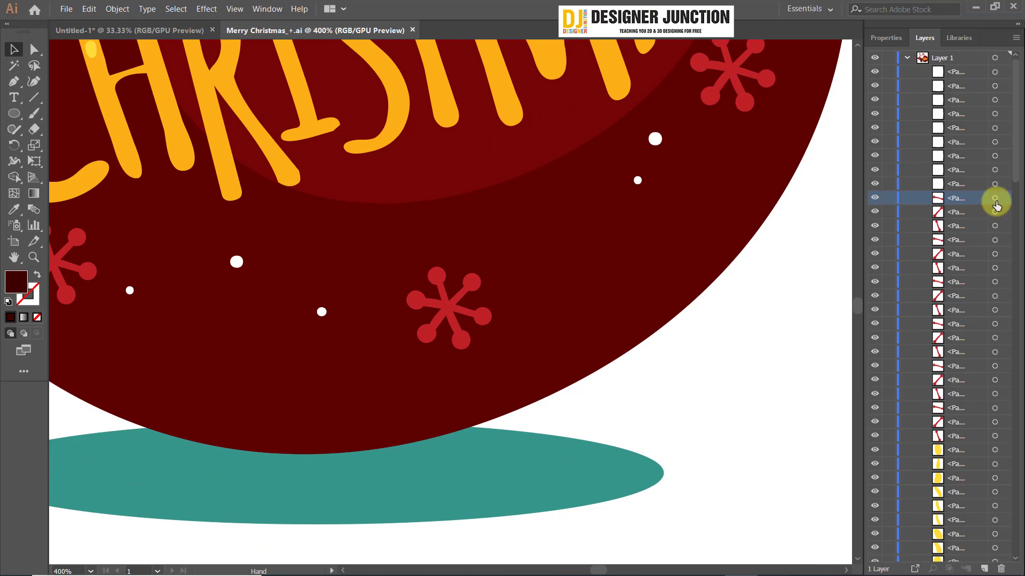
scroll(607, 207, "down", 2)
key("space")
left_click_drag(595, 181, 588, 294)
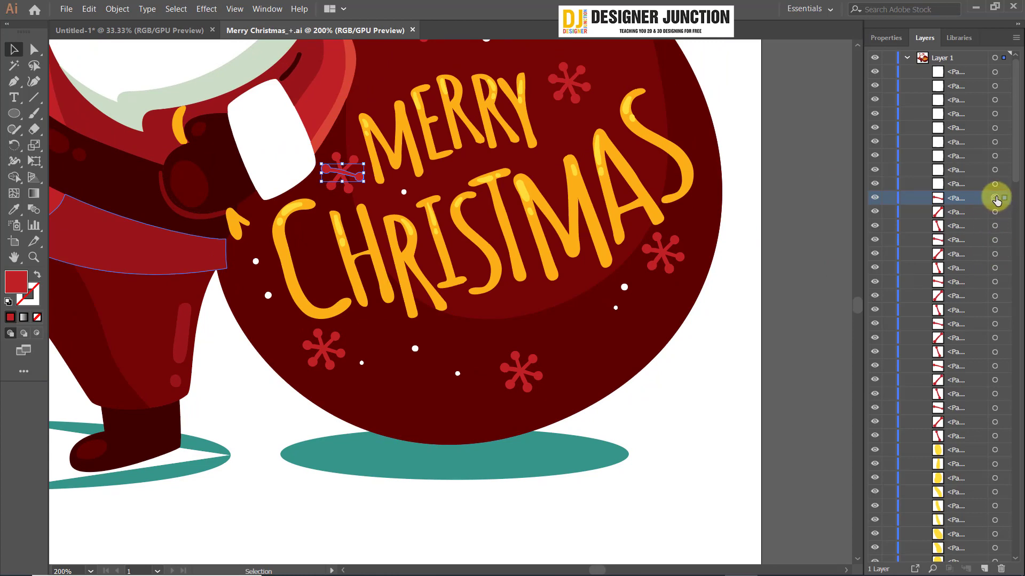
left_click(995, 212)
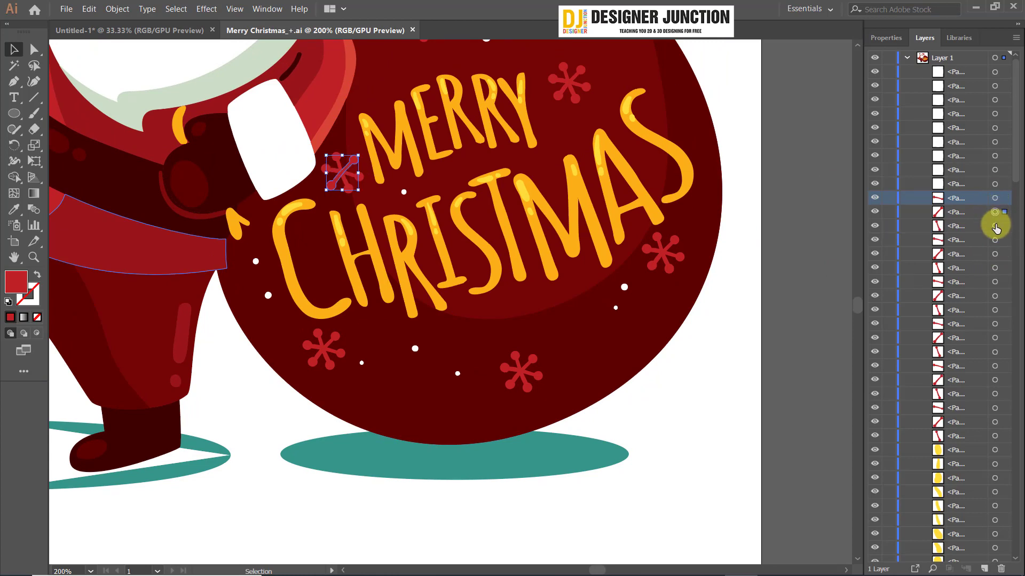
left_click(994, 226)
left_click(995, 239)
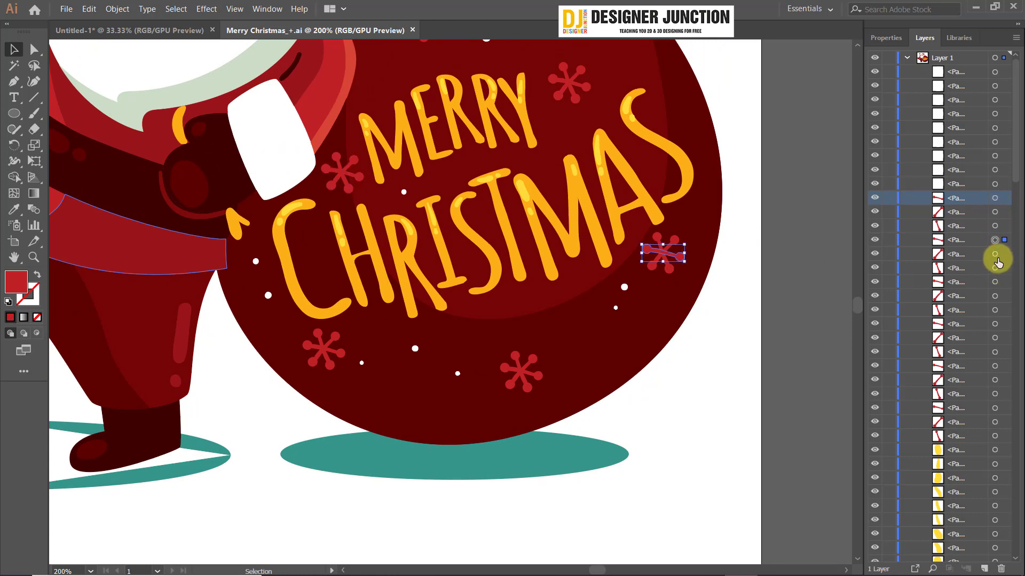
left_click(994, 254)
left_click(995, 283)
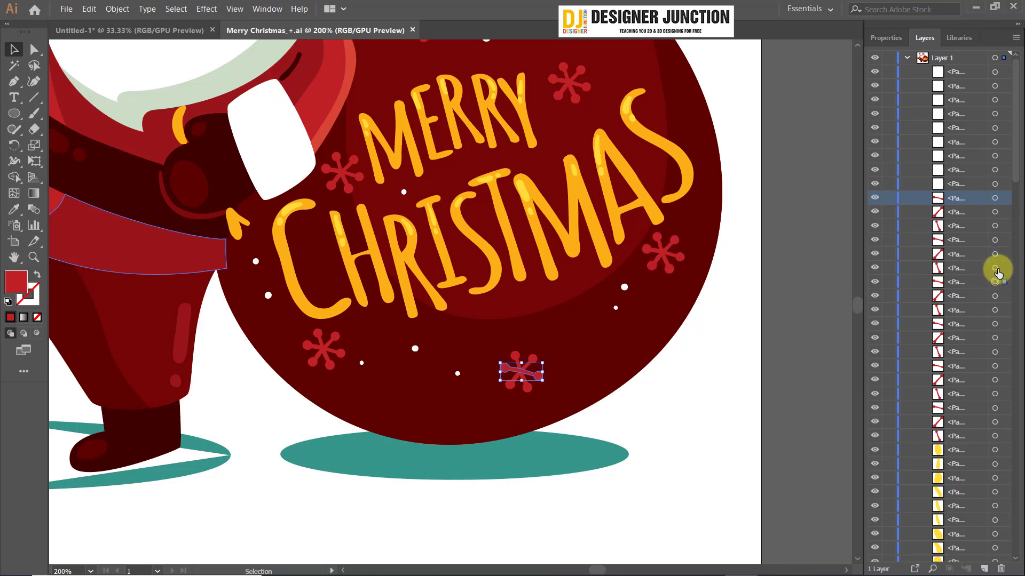
left_click(994, 268)
scroll(455, 402, "down", 3)
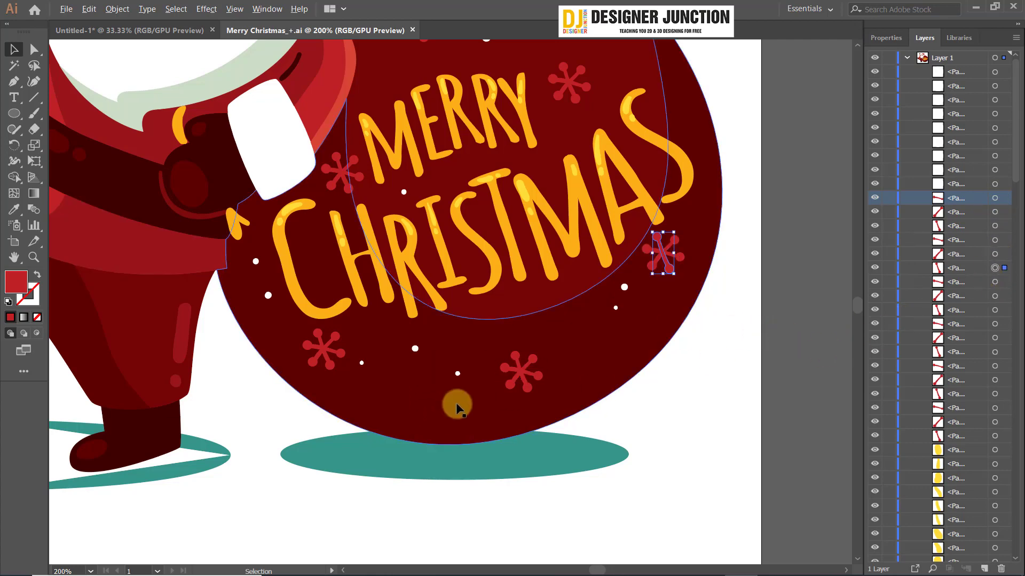
Step: Delete the steepest bar of the snowflake below the end of CHRISTMAS, plus the snowflake path highlighted in Layer 1
left_click(13, 179)
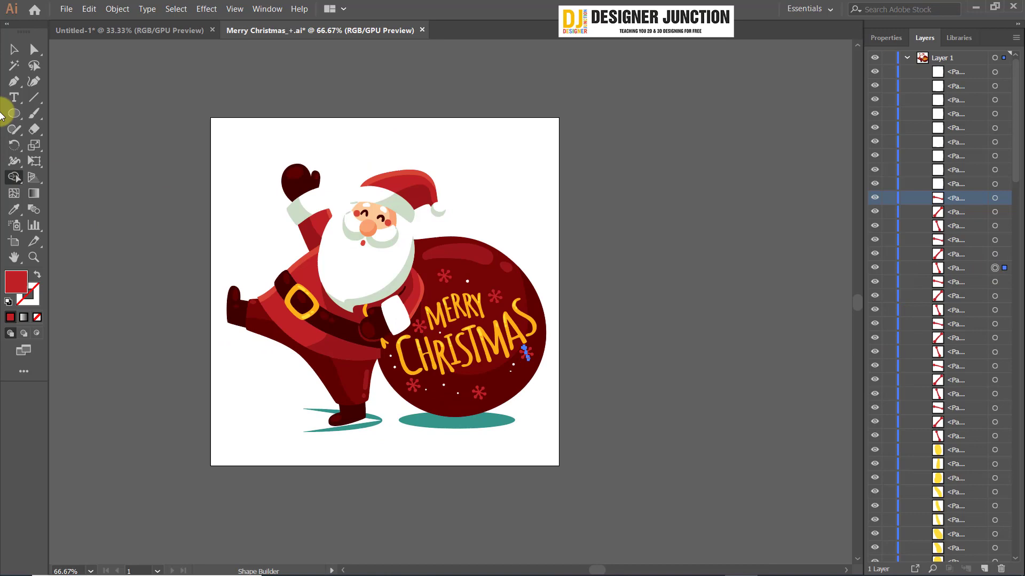
left_click(14, 49)
scroll(526, 368, "up", 3)
scroll(725, 338, "up", 3)
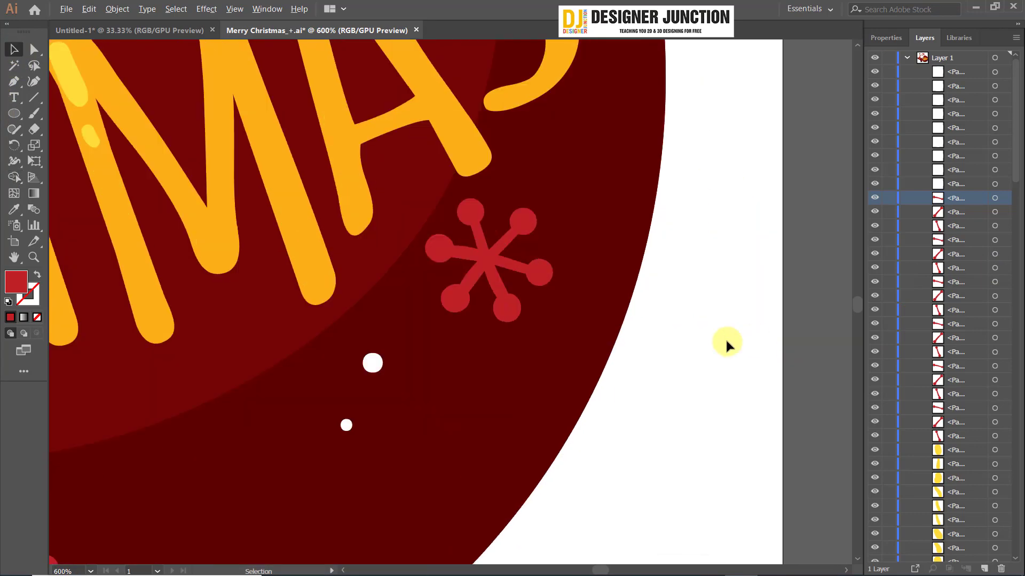
left_click(491, 279)
left_click(649, 377)
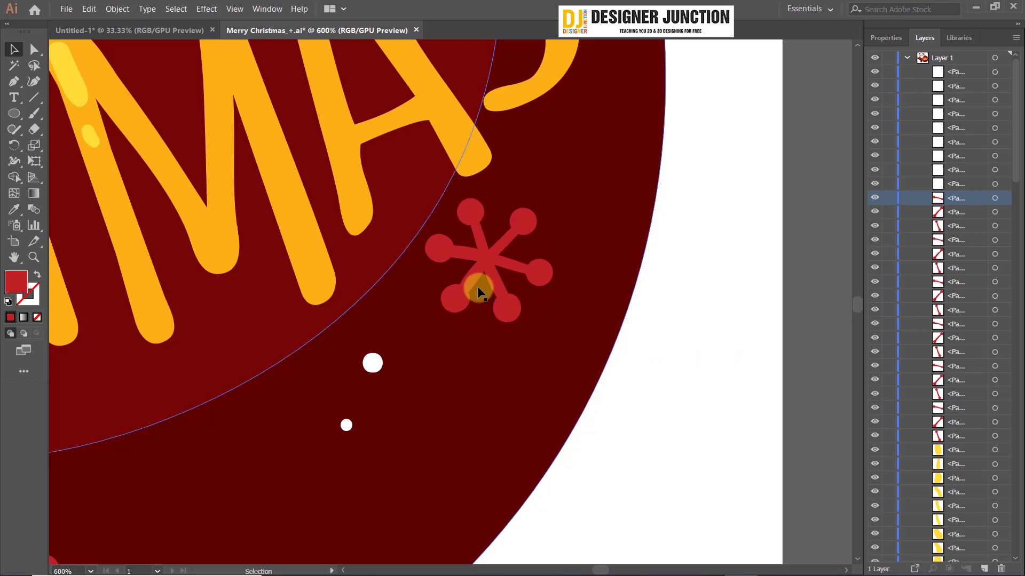
left_click(498, 284)
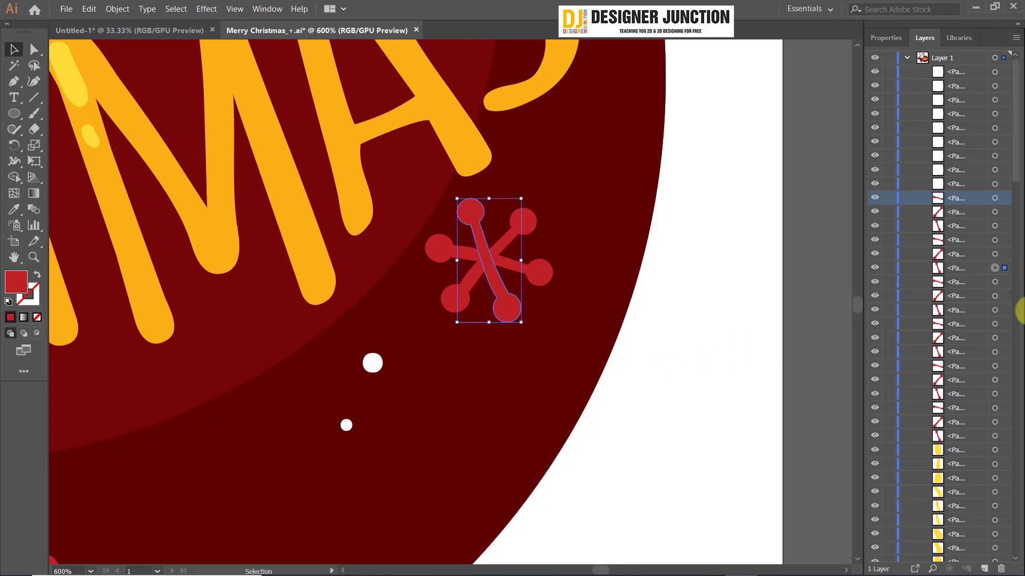
key("ctrl+shift+a")
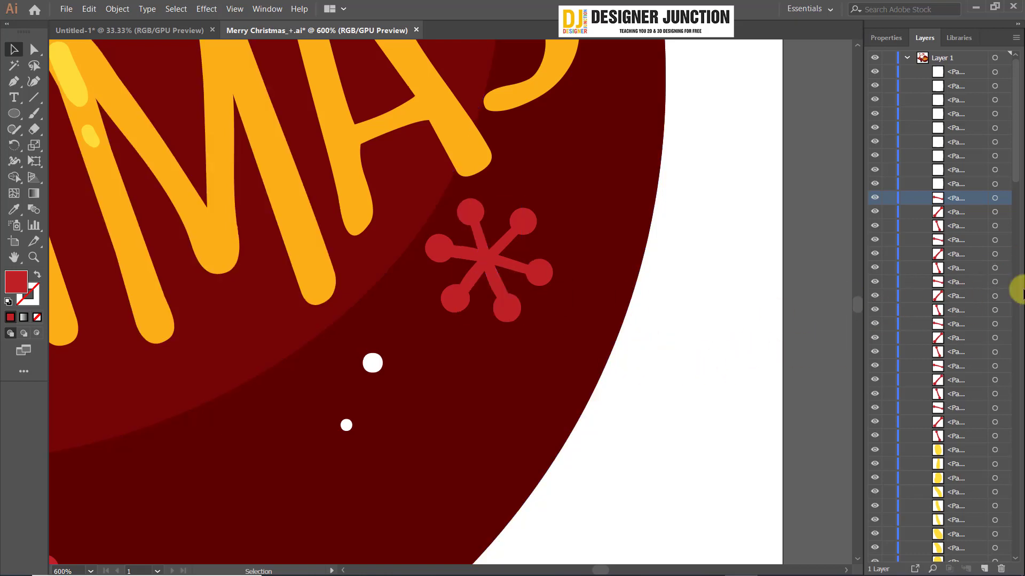
left_click(994, 268)
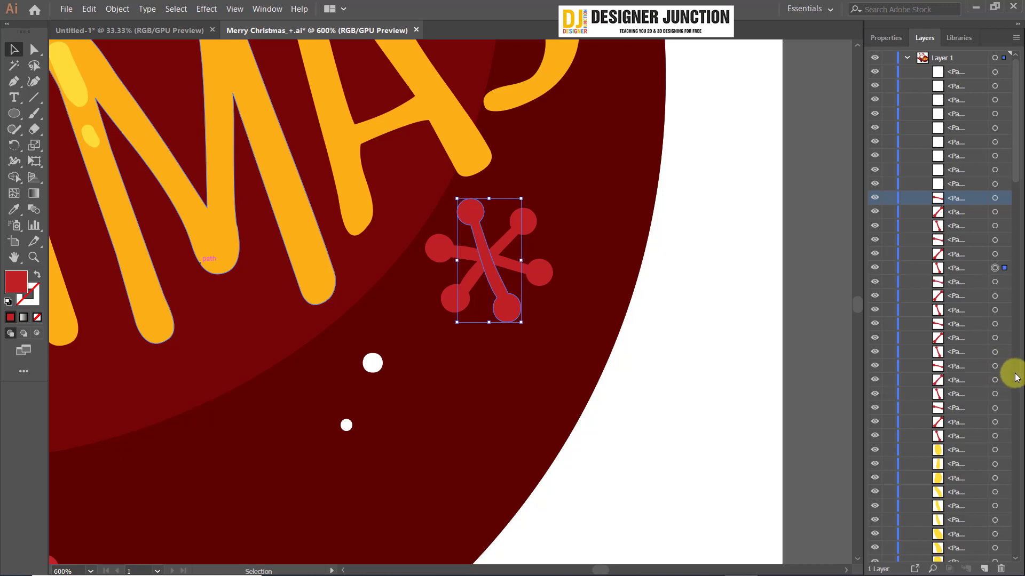
key("Delete")
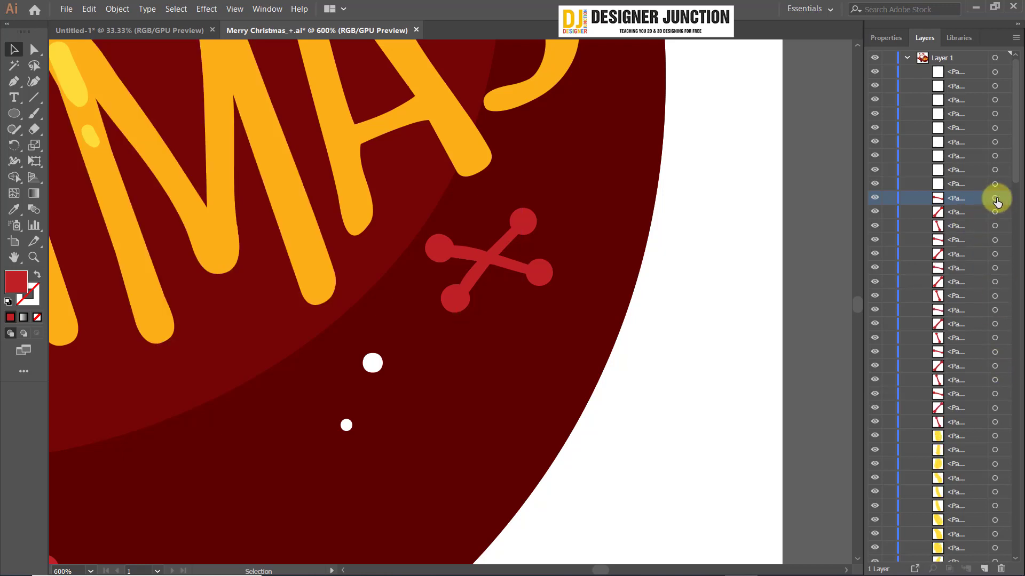
key("Delete")
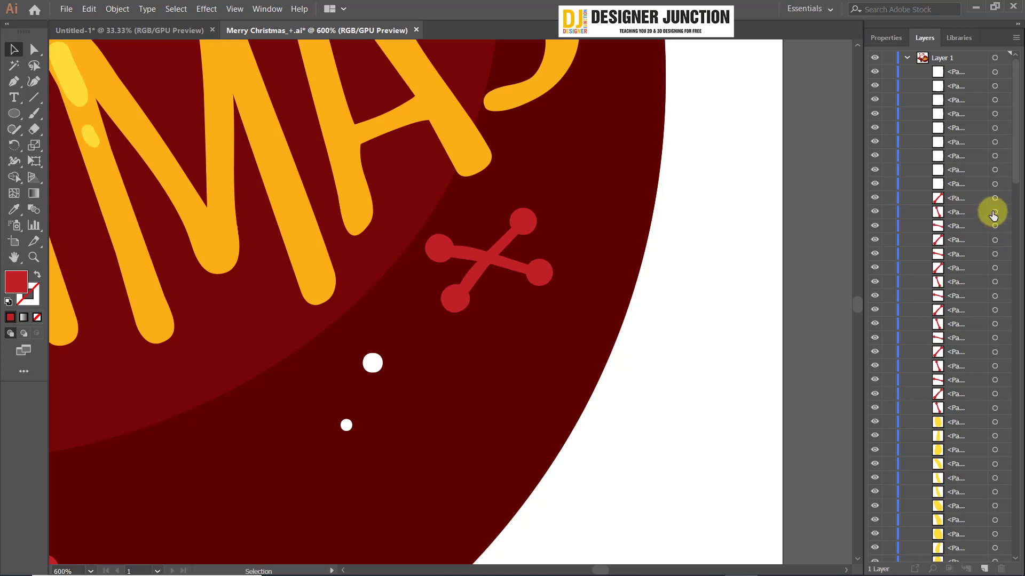
Step: Examine which Layer 1 entries correspond to the two remaining bars of the snowflake below CHRISTMAS
left_click(483, 267)
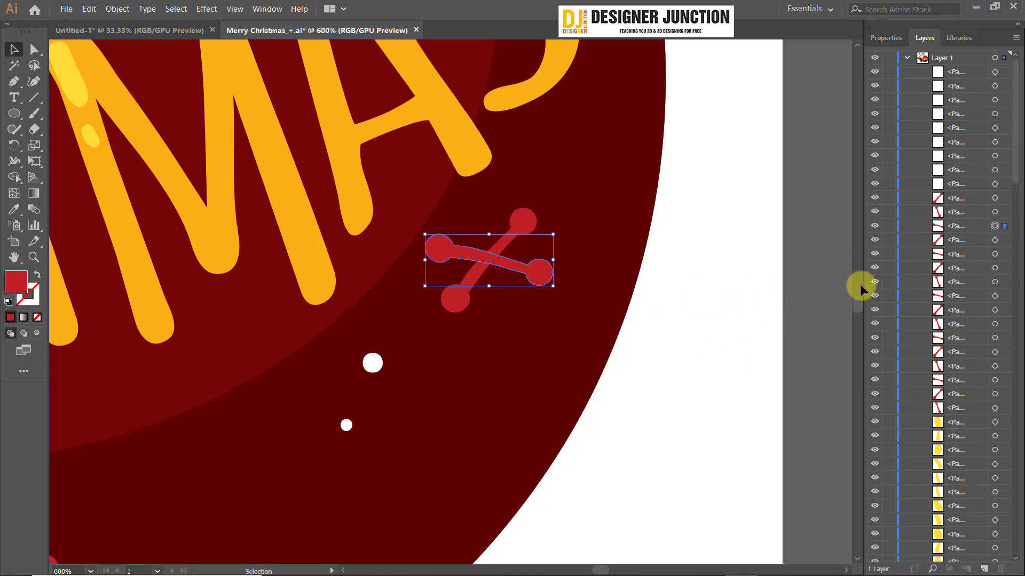
left_click(693, 294)
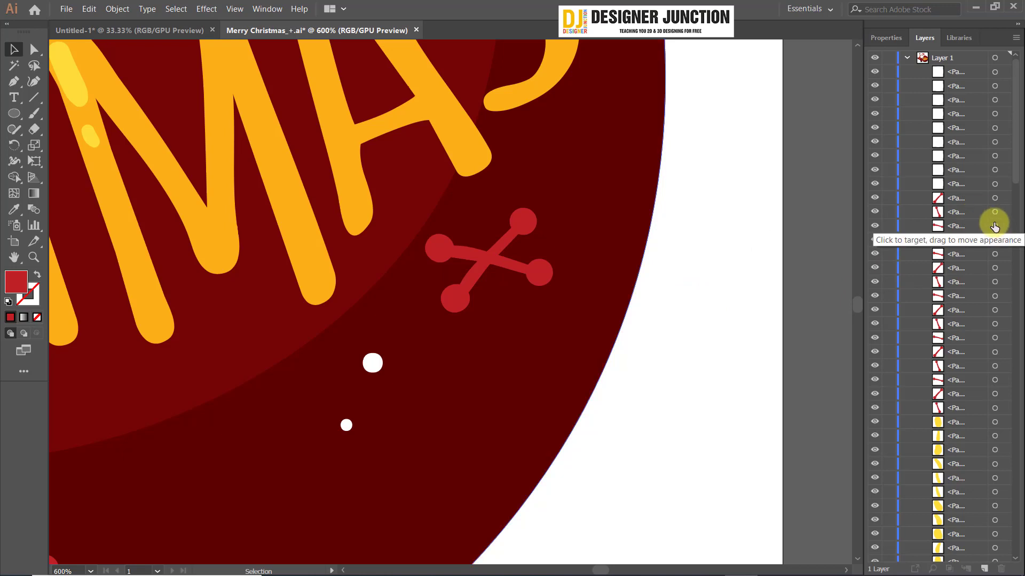
left_click(995, 226)
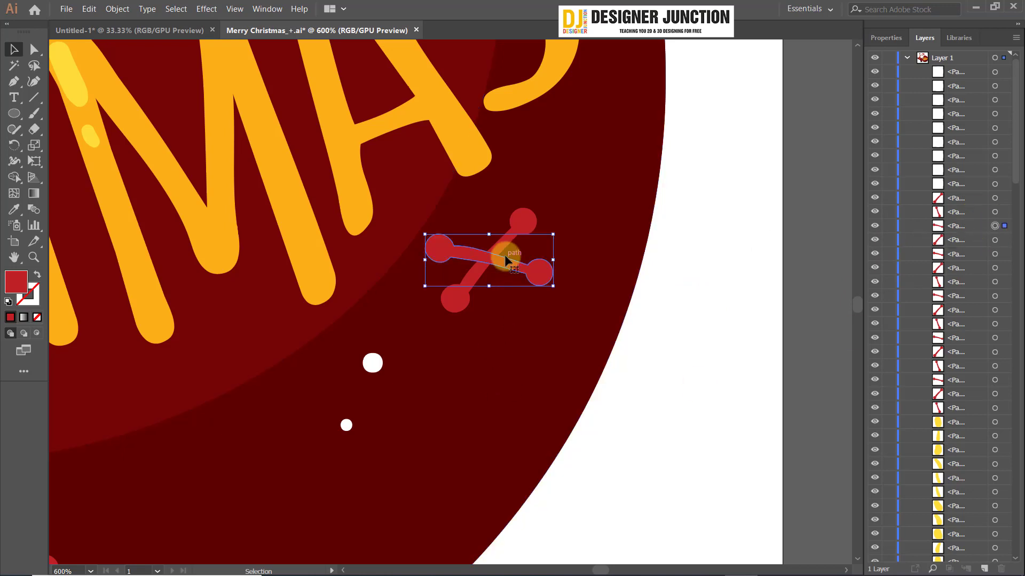
left_click(680, 414)
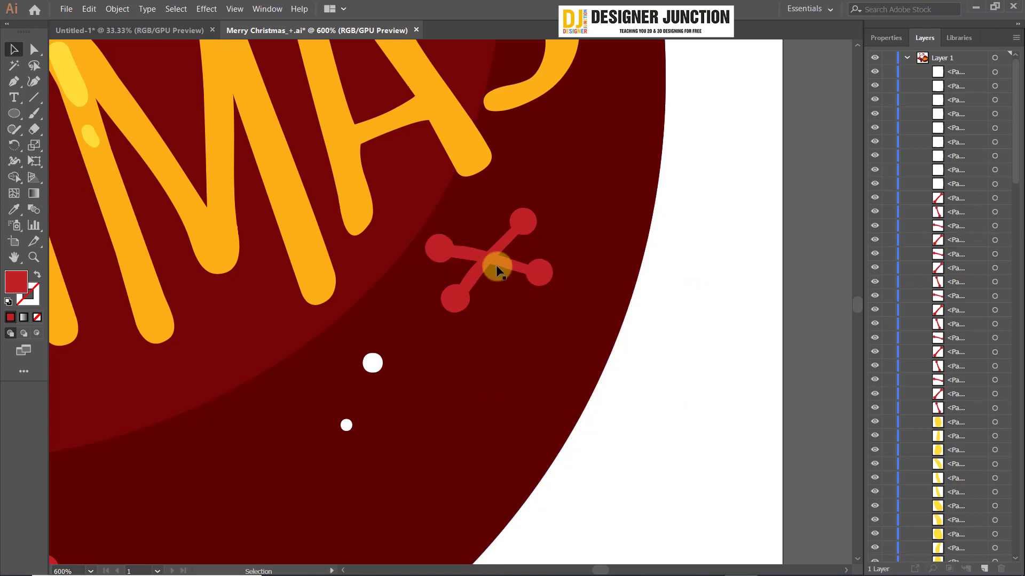
left_click(995, 226)
left_click(997, 212)
left_click(995, 253)
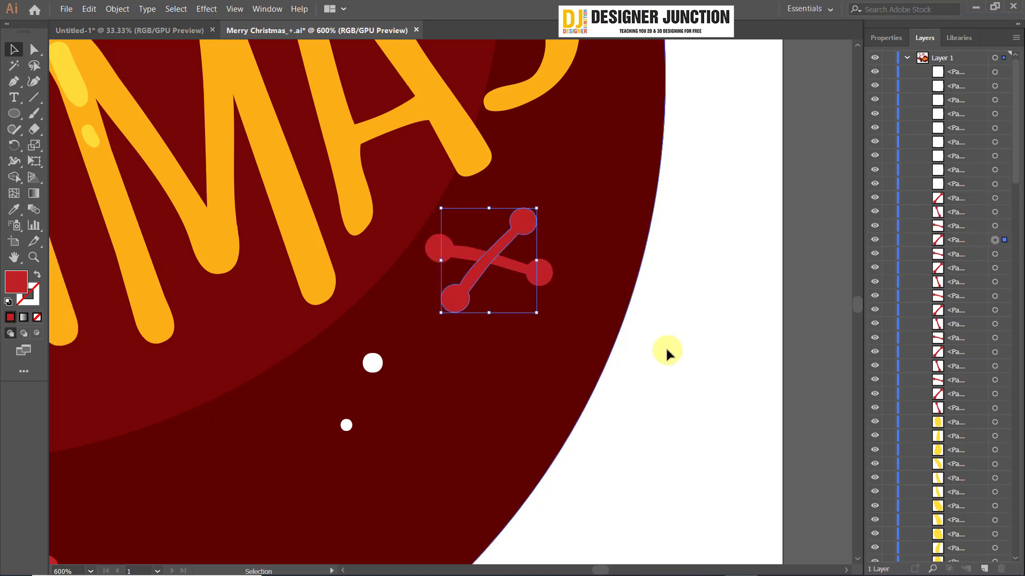
left_click(668, 350)
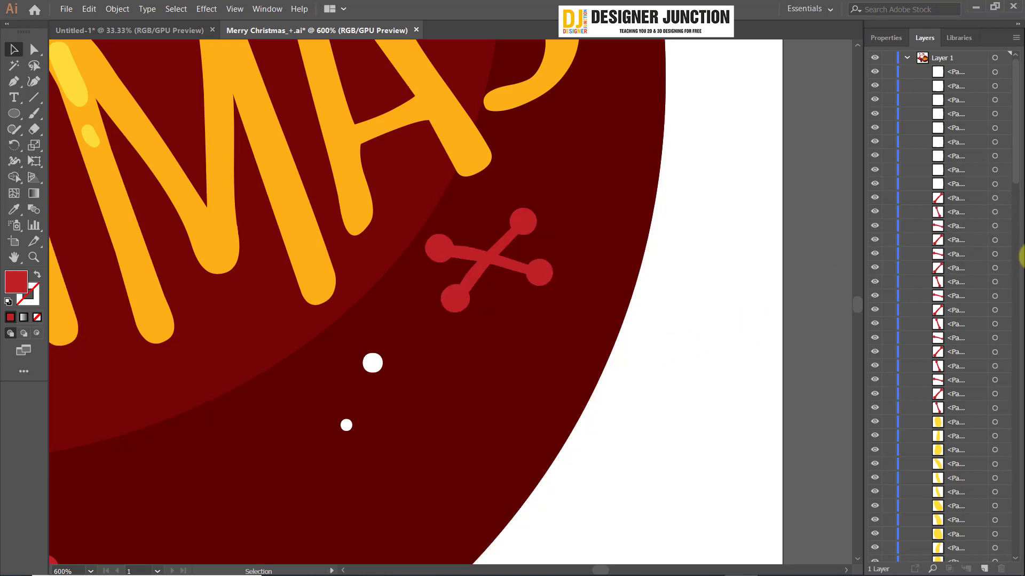
Step: Delete the diagonal bar and the last remaining bar of that snowflake by targeting their paths in Layer 1
left_click(994, 239)
key("Delete")
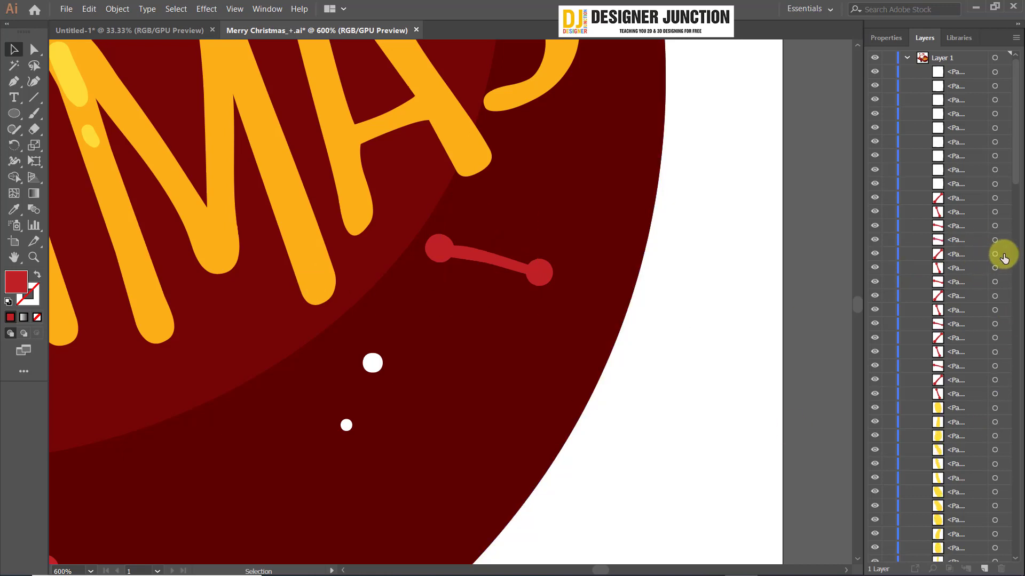
left_click(994, 226)
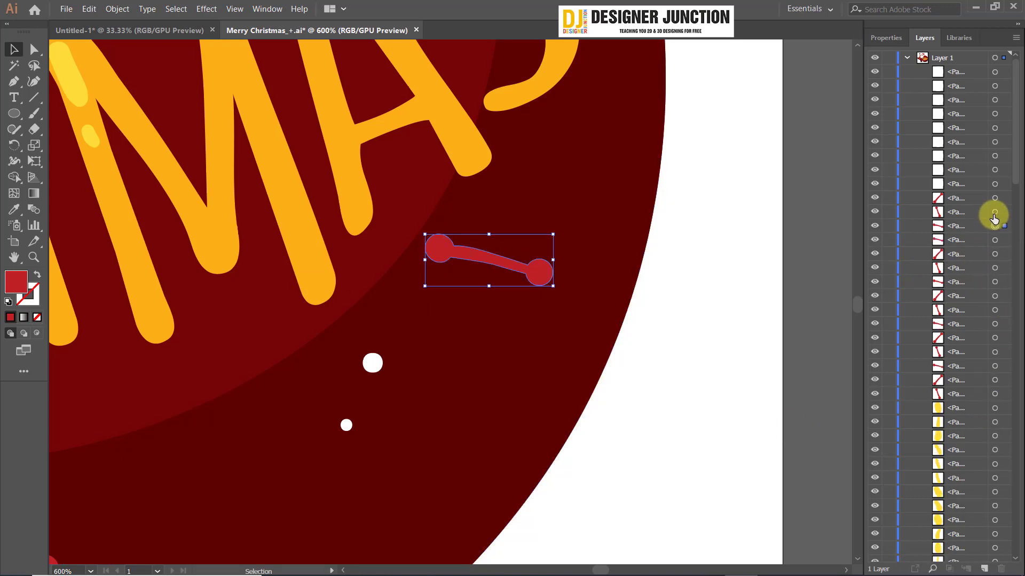
key("Delete")
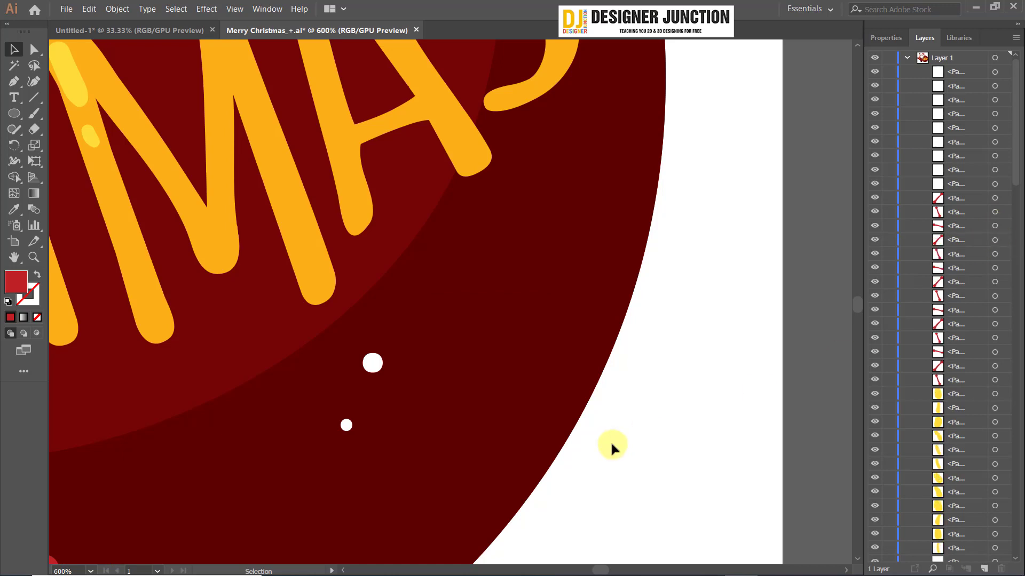
scroll(622, 370, "down", 2)
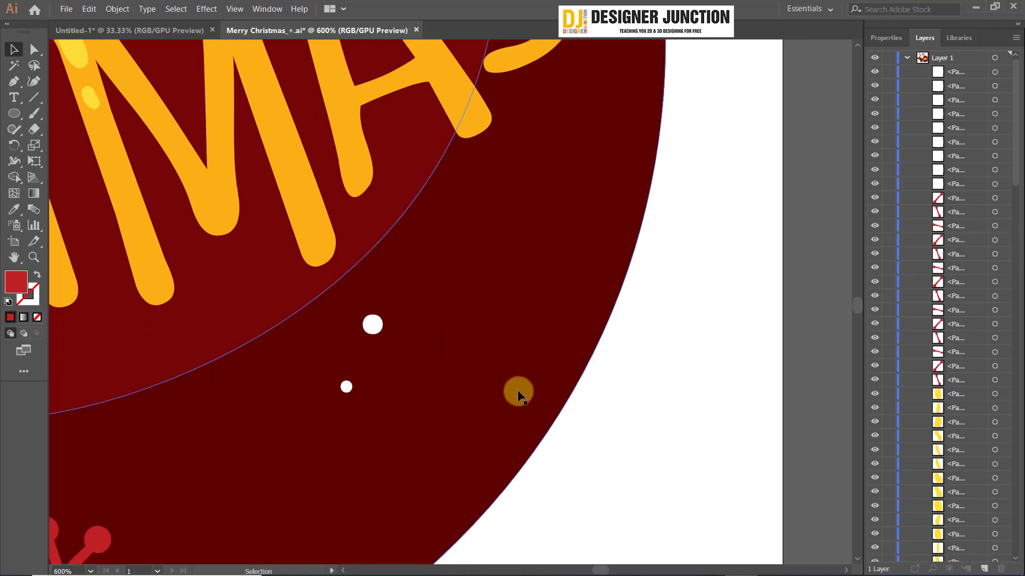
Step: Restore the last deleted snowflake bar, and use Direct Selection to pull its upper edge into a peak and its lower edge into a downward spike
key("ctrl+z")
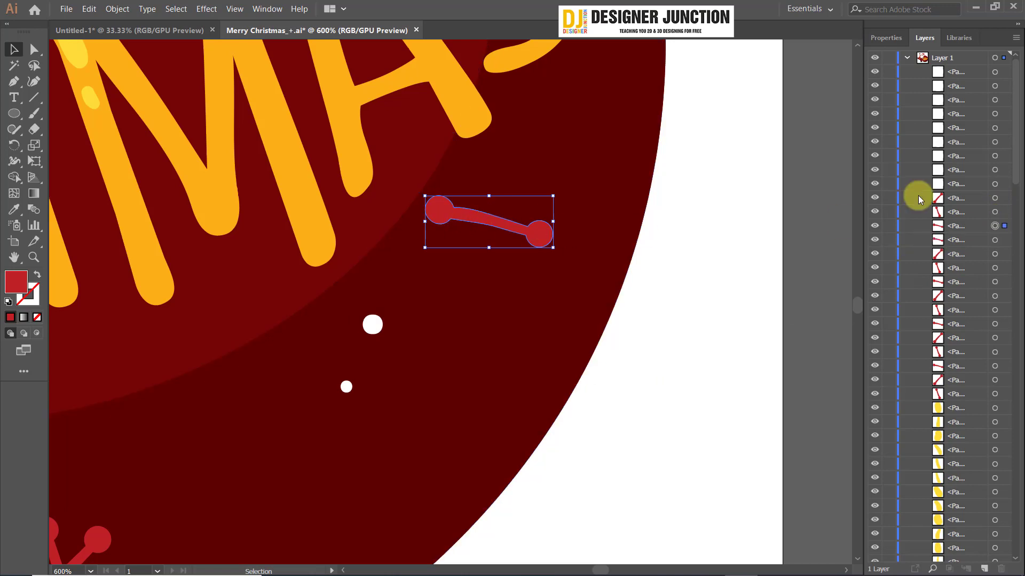
left_click(34, 49)
left_click(492, 219)
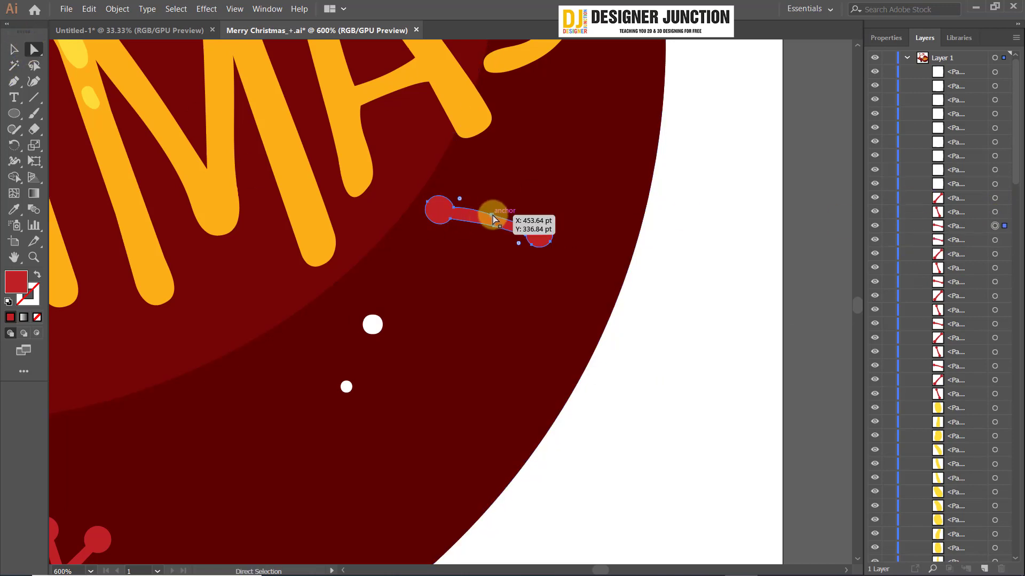
left_click_drag(492, 219, 494, 177)
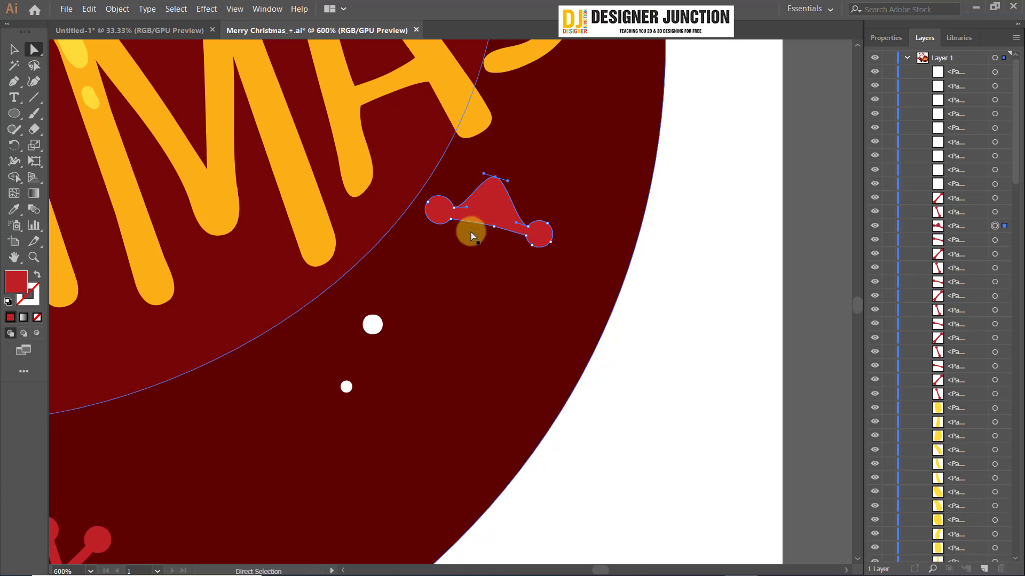
left_click(453, 221)
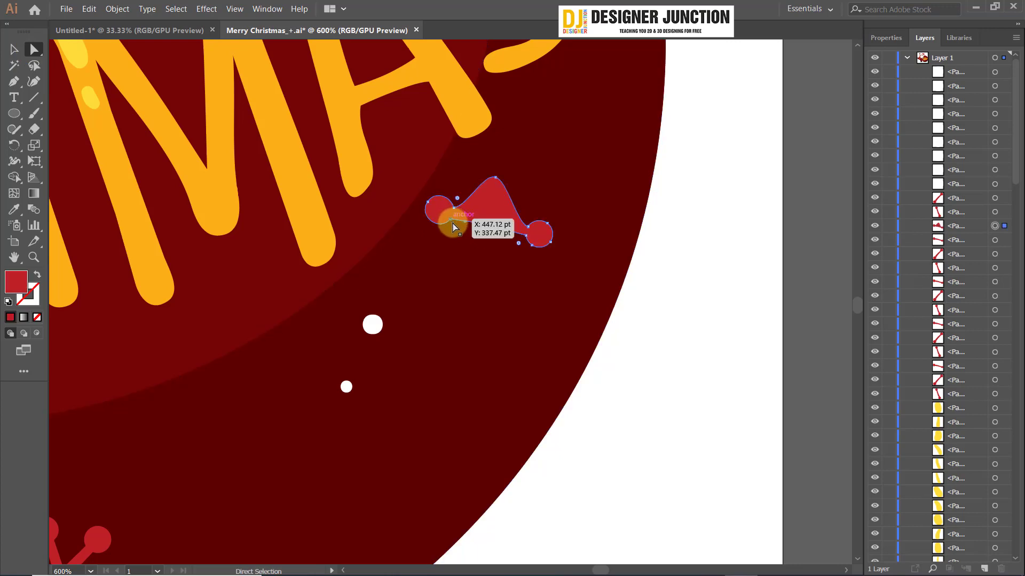
left_click_drag(453, 224, 479, 318)
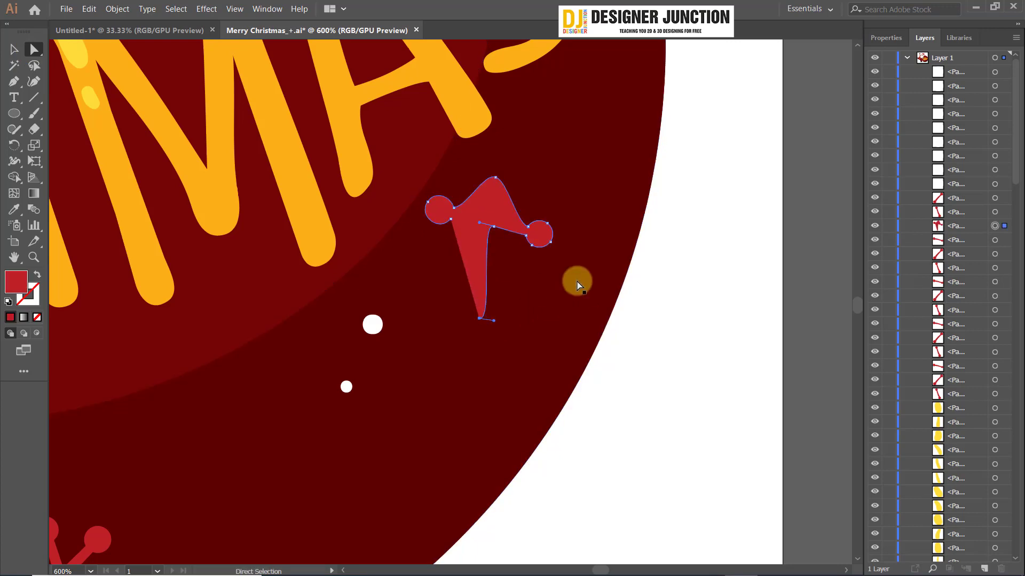
left_click(14, 50)
scroll(396, 226, "down", 3)
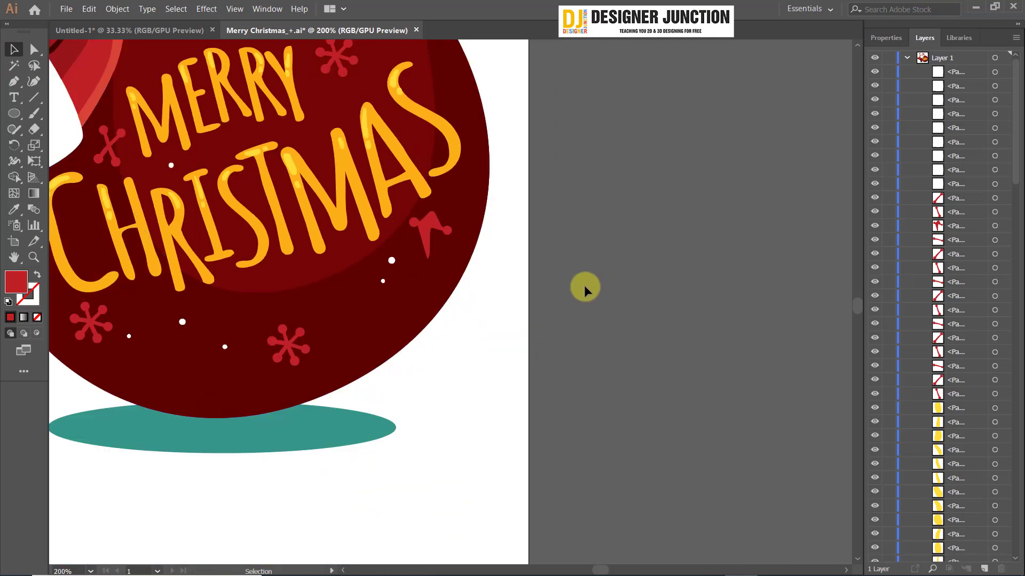
scroll(584, 285, "down", 2)
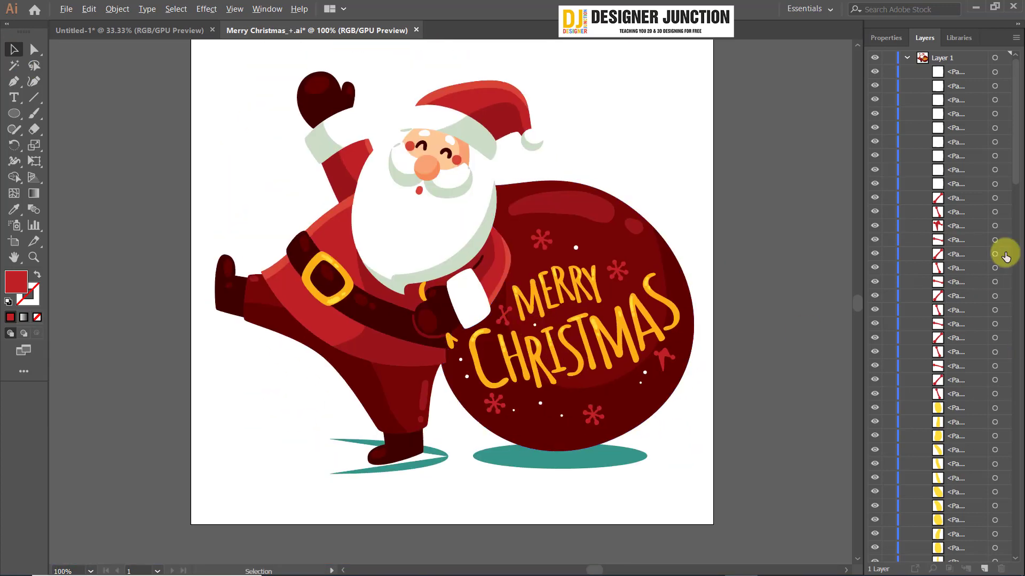
Step: Reopen Layer 1's path list and target its second path to locate the white dot beside the C of CHRISTMAS
left_click(906, 57)
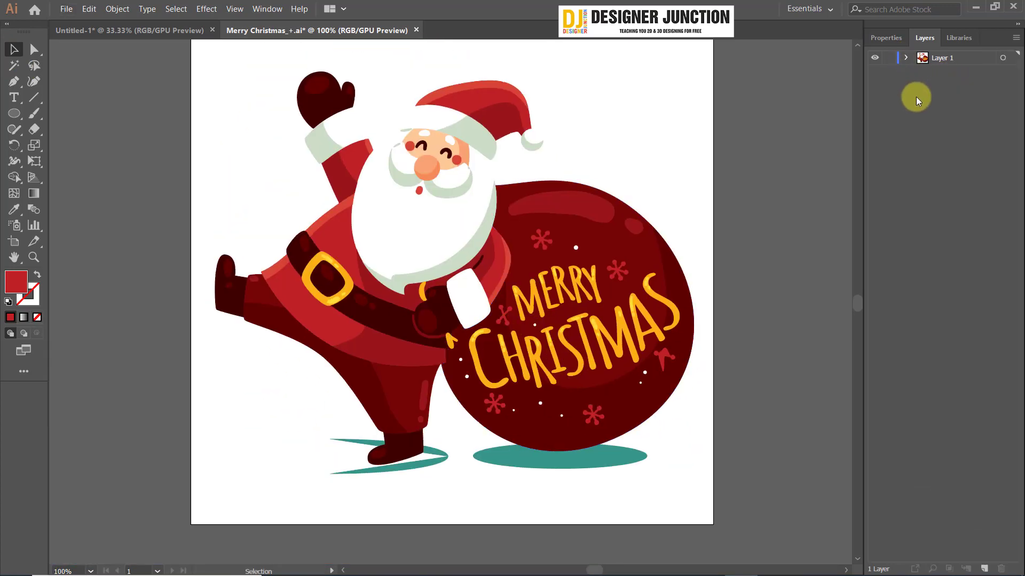
left_click(907, 57)
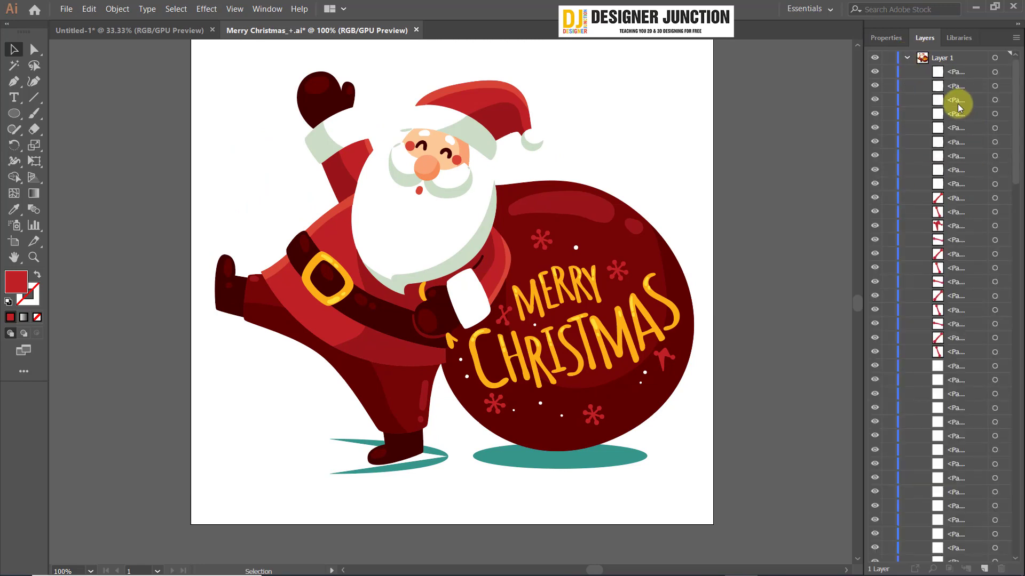
left_click(959, 74)
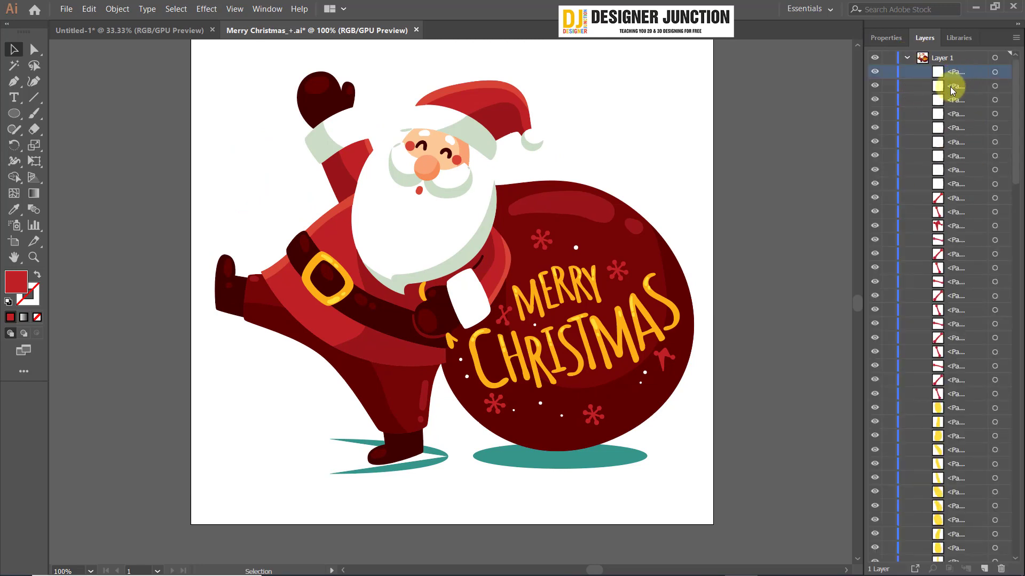
left_click(995, 74)
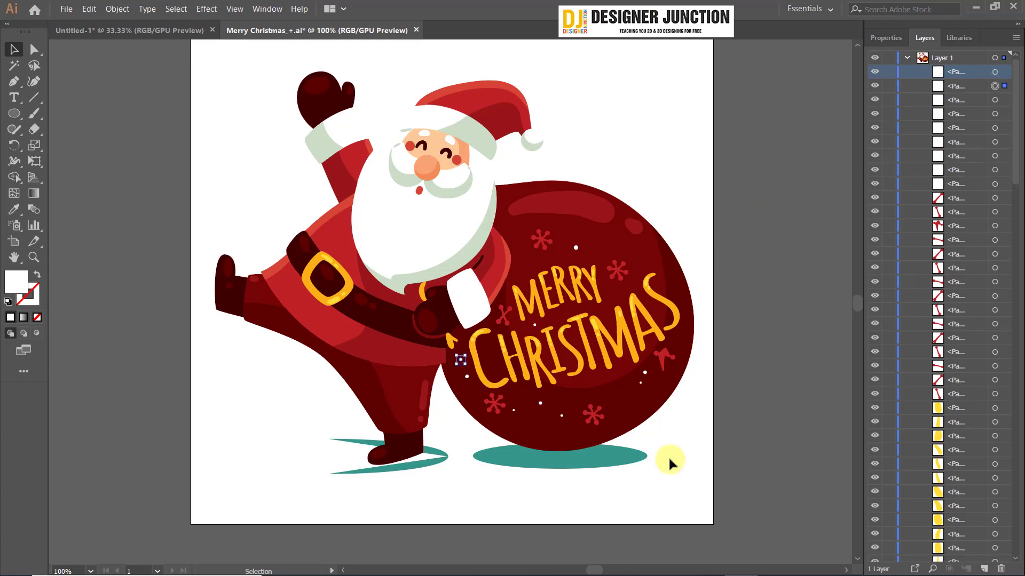
left_click(728, 427)
scroll(506, 419, "up", 4)
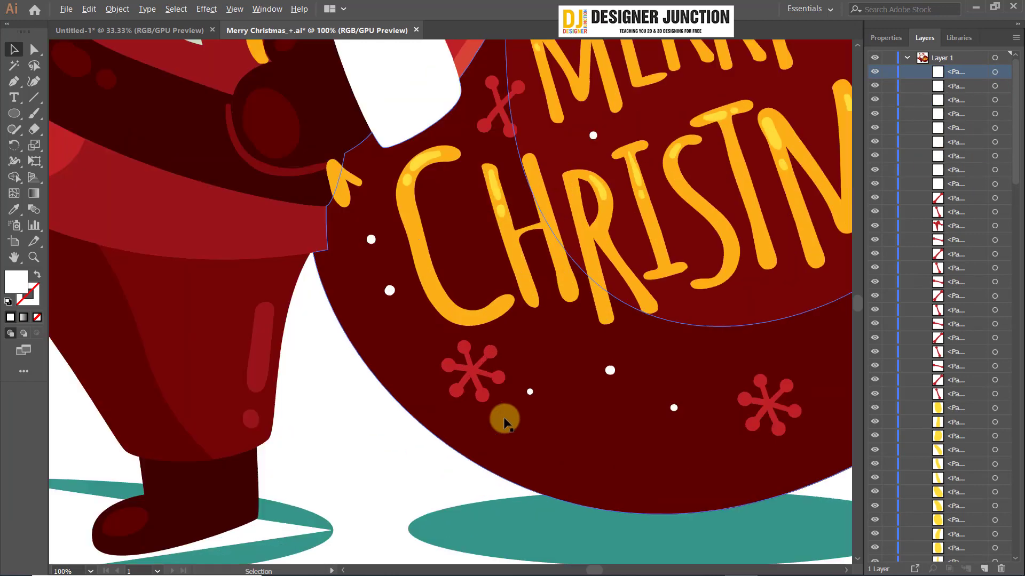
scroll(399, 259, "down", 3)
scroll(472, 258, "down", 2)
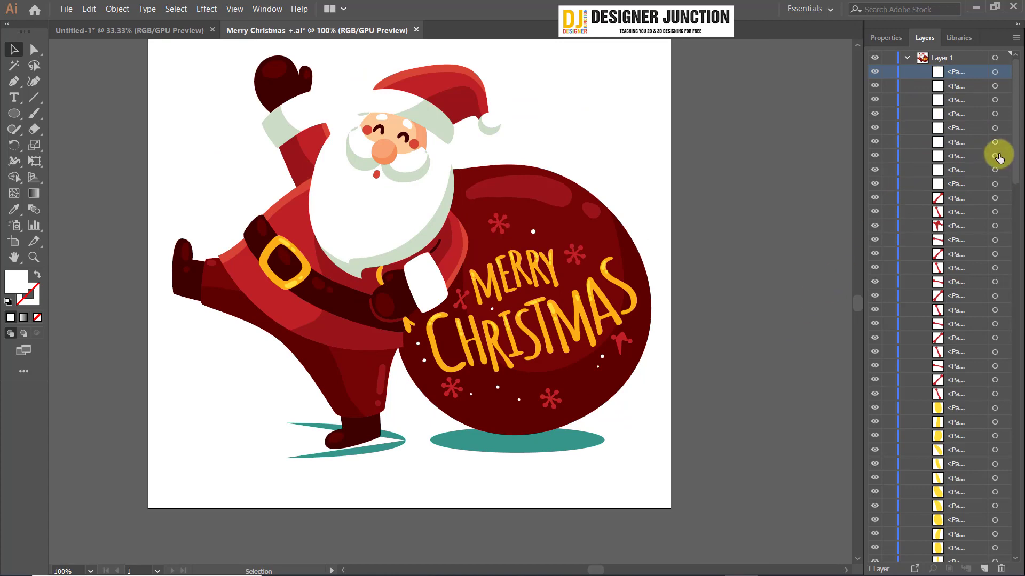
Step: Target the fourth path in Layer 1 to locate its small white dot beside the snowflake below CHRISTMAS
left_click(995, 117)
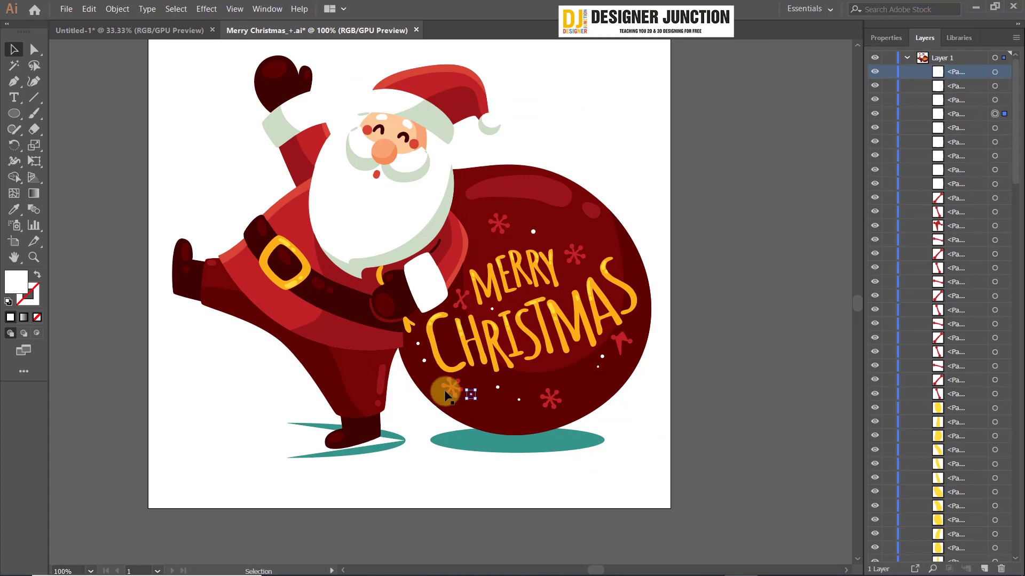
left_click(764, 373)
scroll(527, 415, "up", 4)
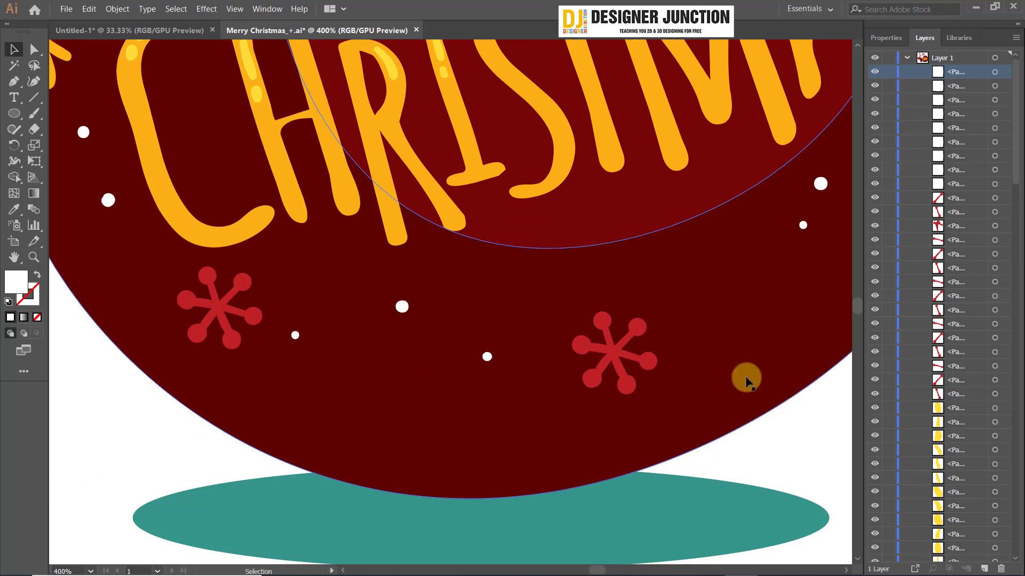
scroll(745, 376, "down", 5)
scroll(747, 299, "right", 3)
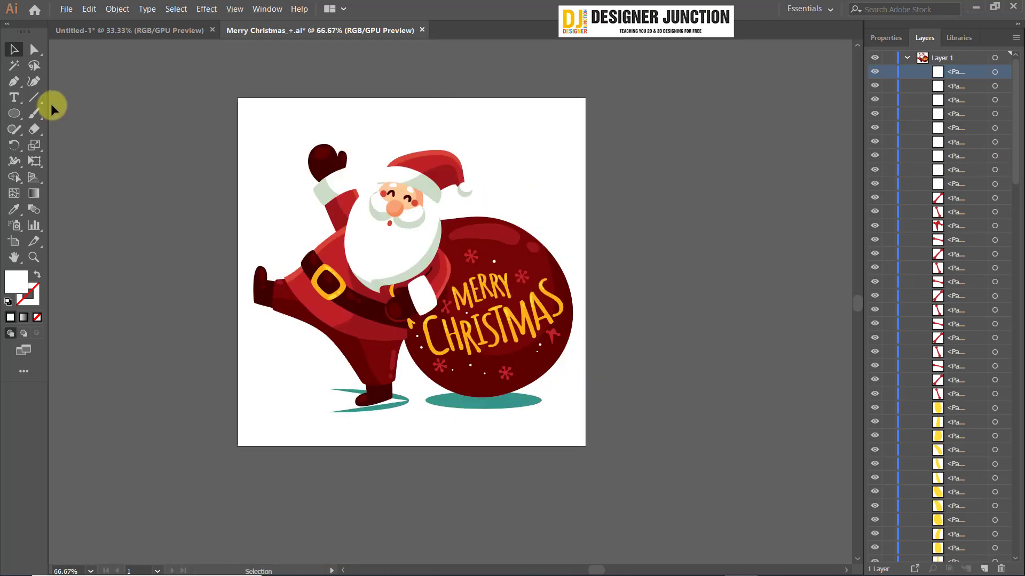
Step: Create a new sublayer at the top of Layer 1
left_click_drag(1015, 160, 1017, 57)
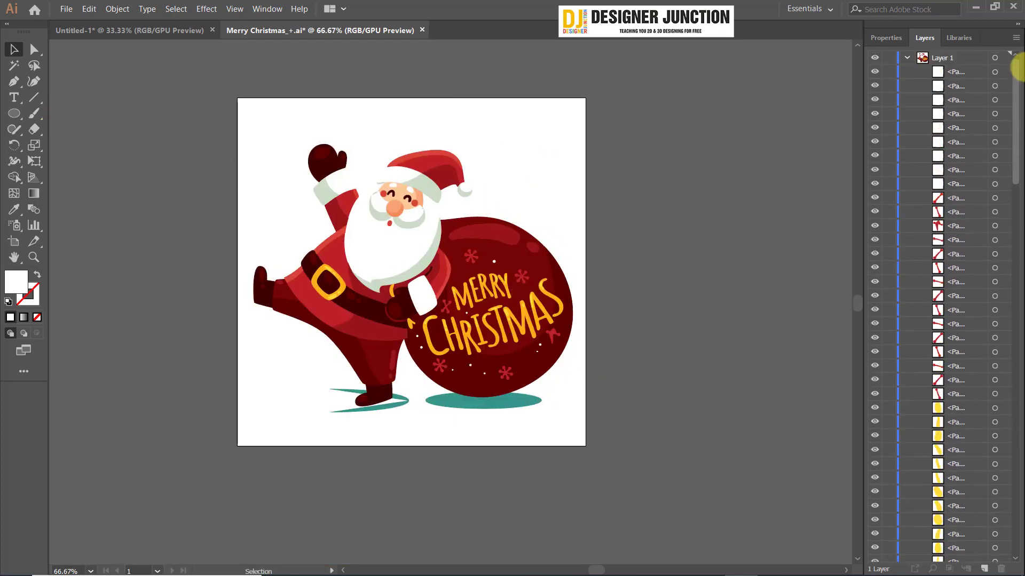
left_click(946, 60)
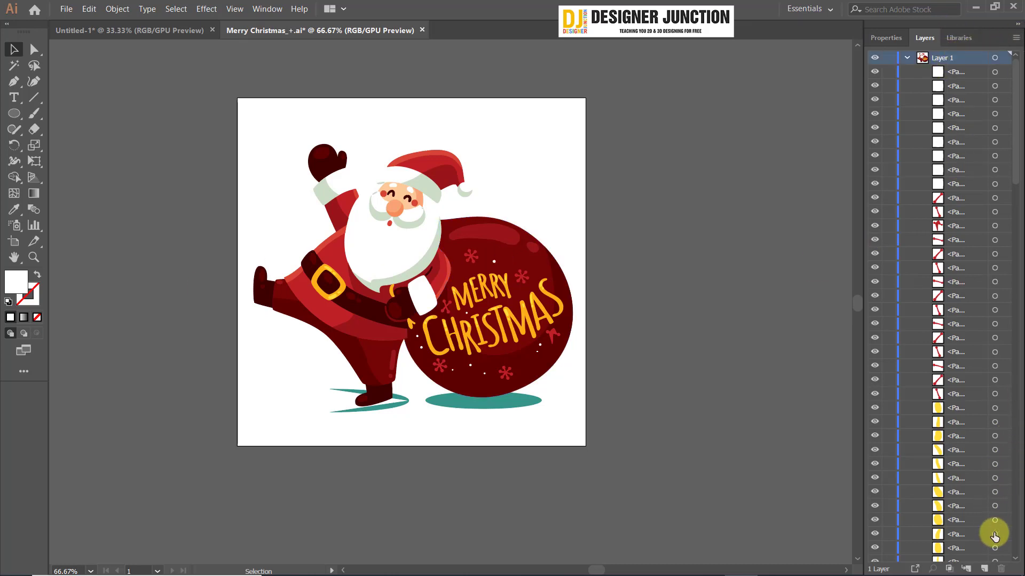
left_click(967, 569)
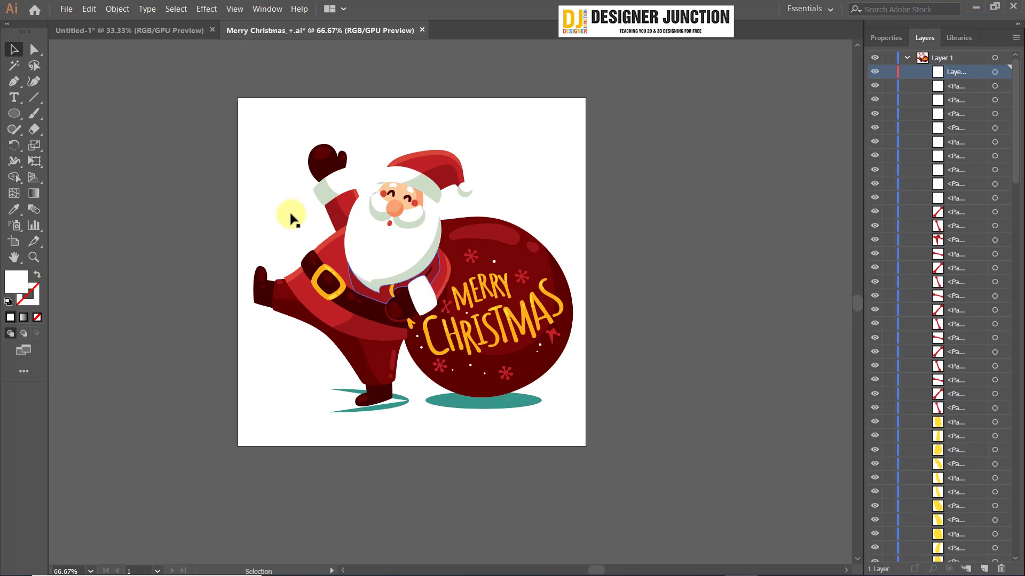
Step: Draw a large white circle on the new sublayer and centre it over Santa and the sack
left_click(13, 114)
left_click_drag(327, 182, 522, 430)
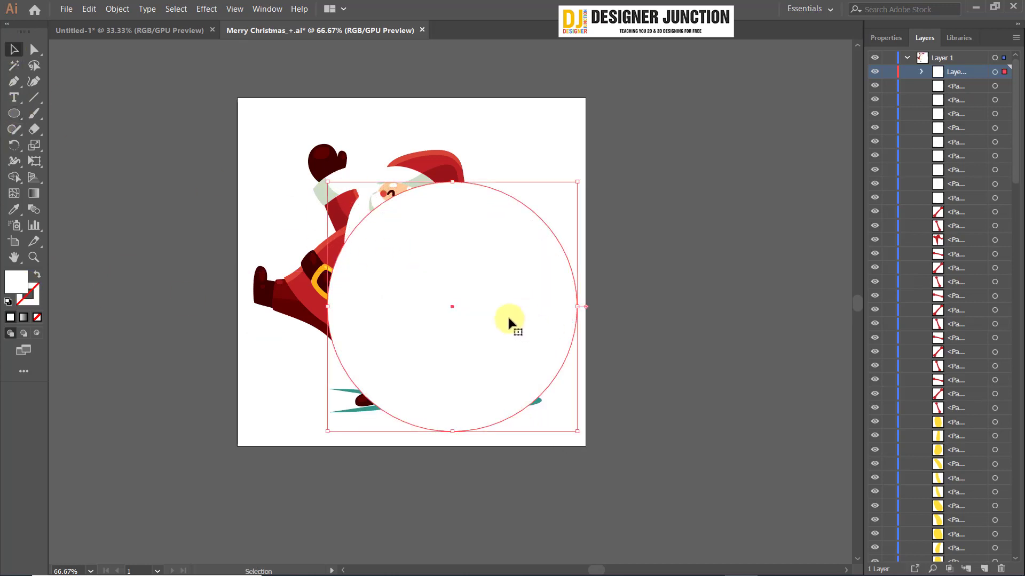
left_click_drag(508, 320, 468, 293)
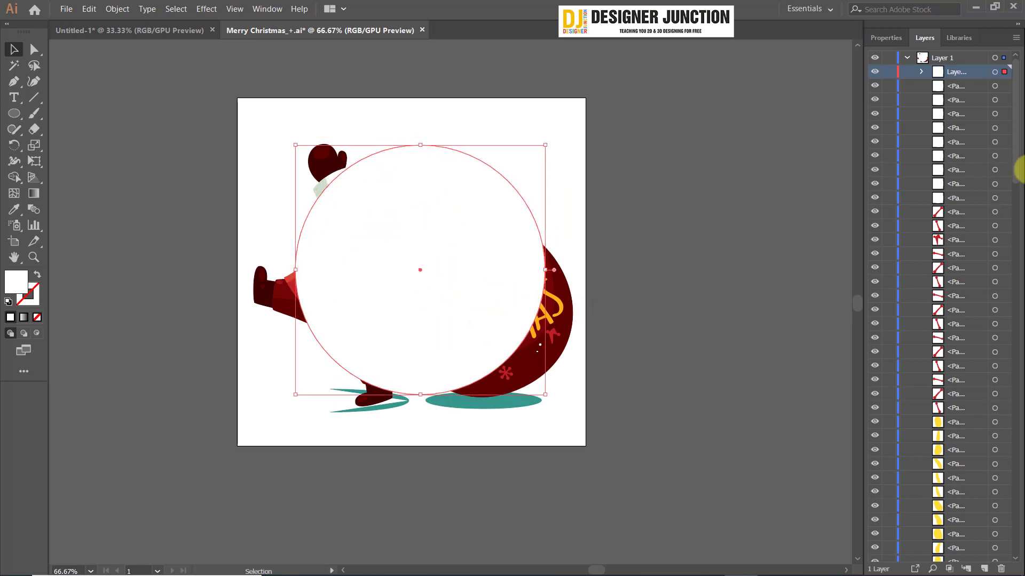
Step: Make a clipping mask for Layer 1 from the circle on its top sublayer
left_click(950, 59)
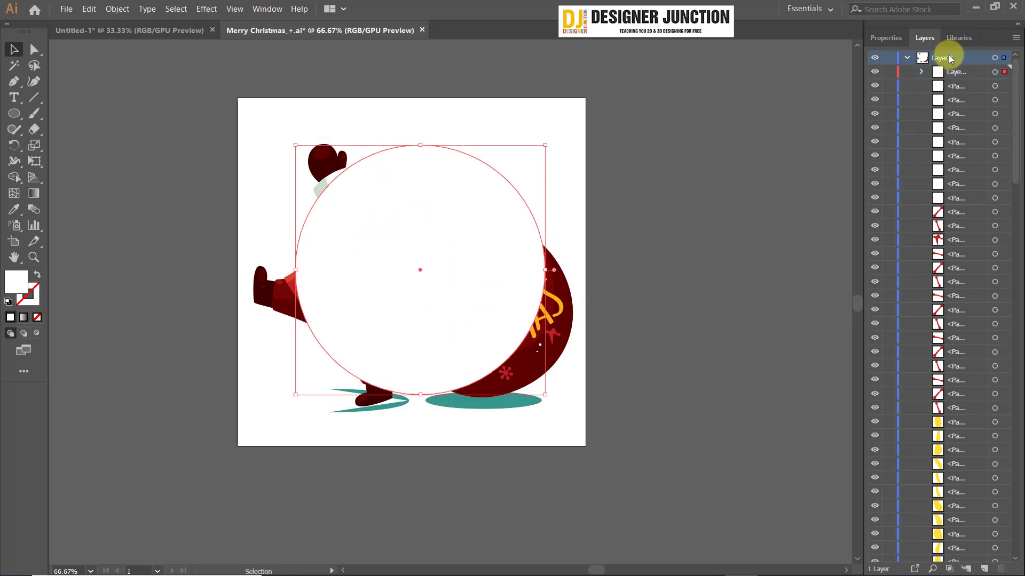
left_click(950, 569)
left_click(763, 275)
Step: Undo the clipping mask on Layer 1 and redo it
key("ctrl+z")
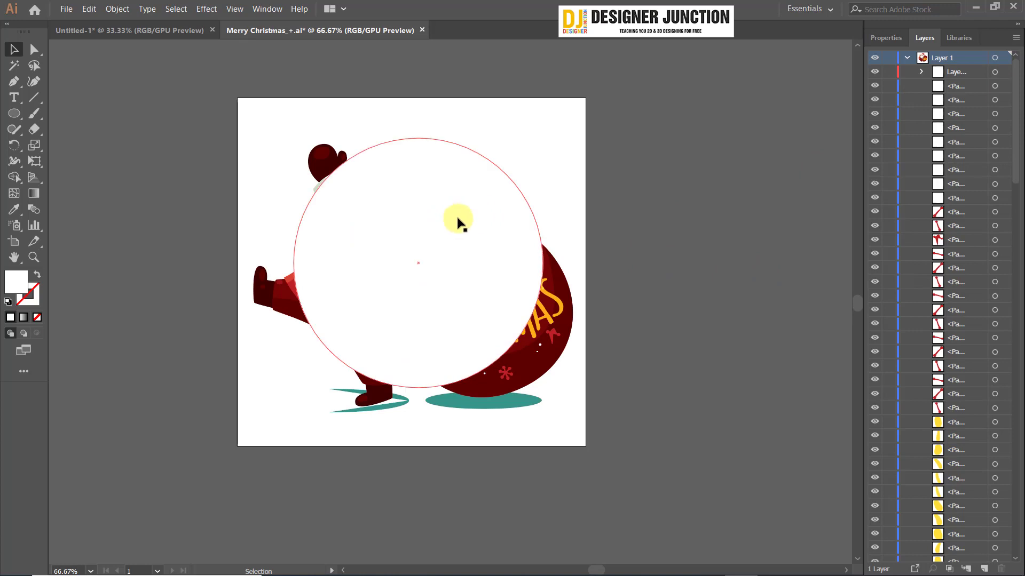
right_click(562, 144)
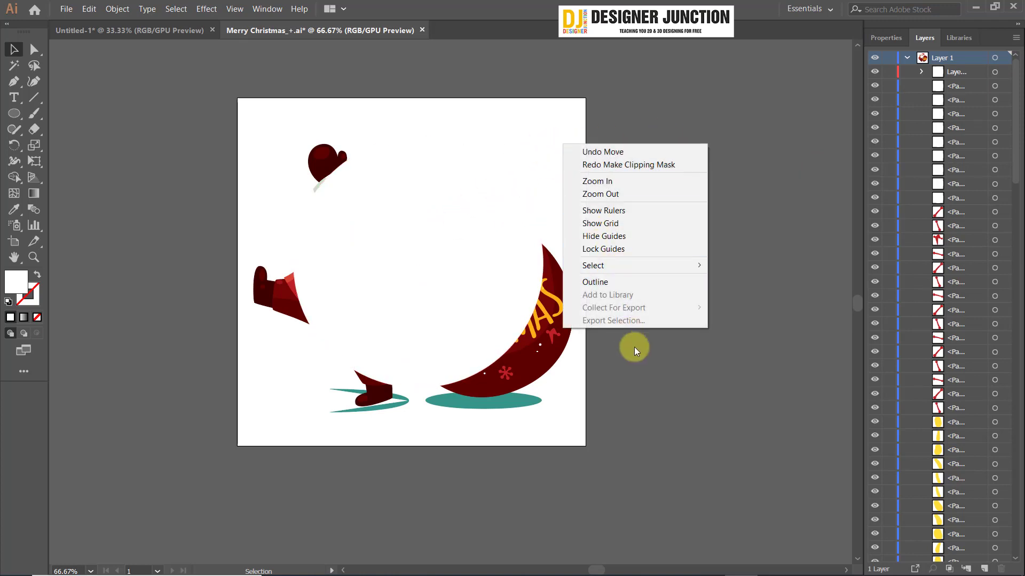
right_click(403, 240)
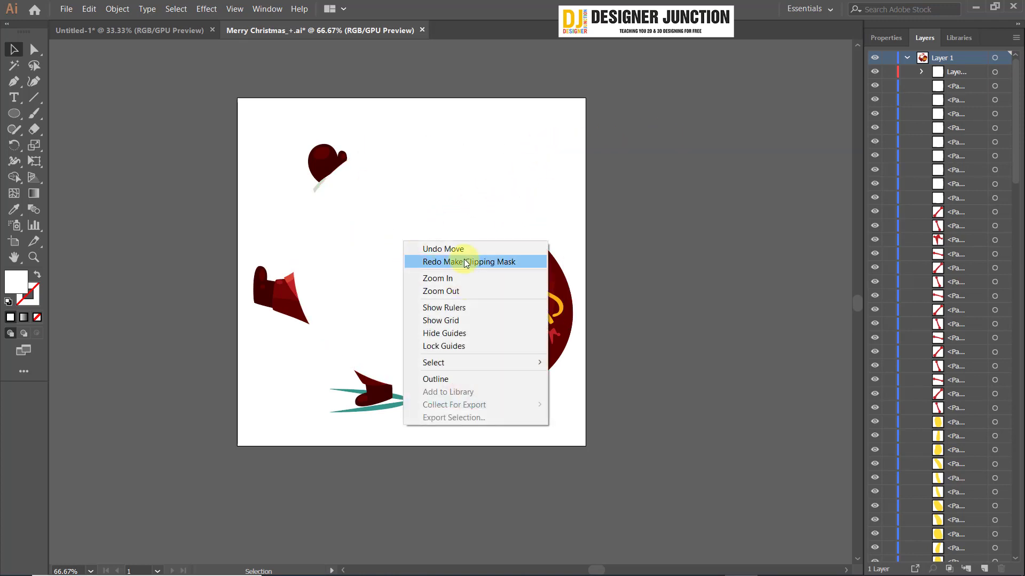
left_click(769, 243)
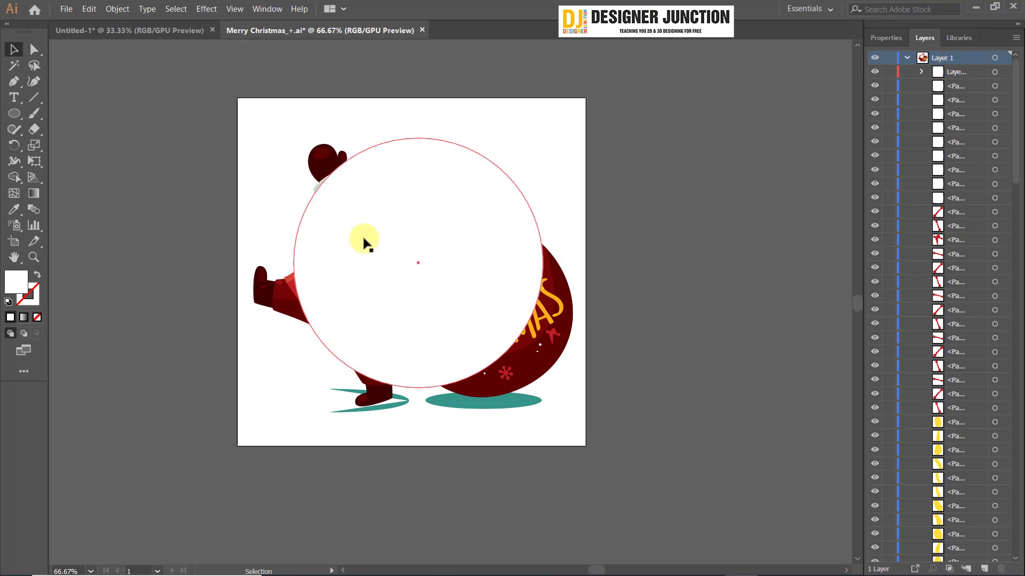
right_click(438, 211)
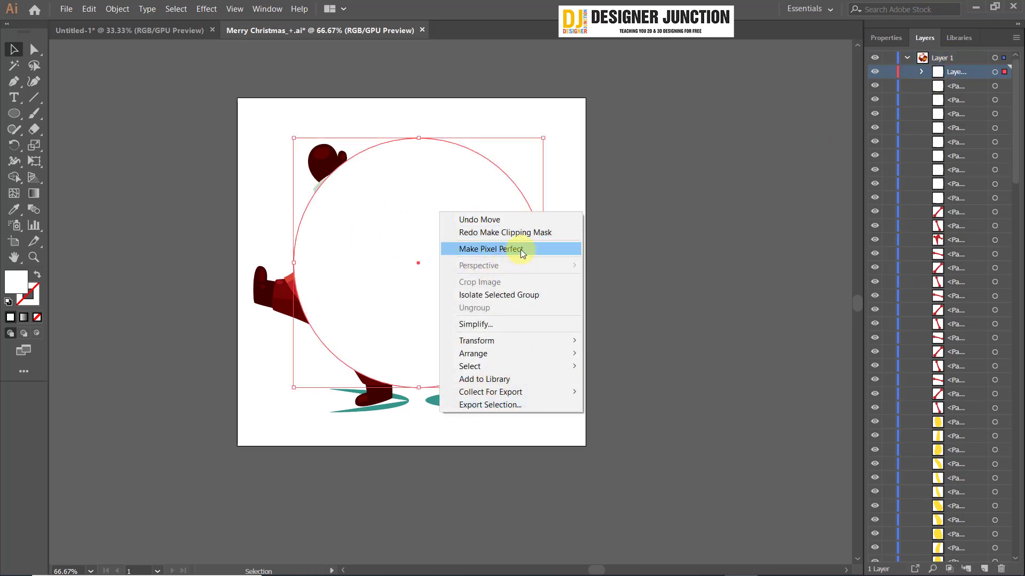
left_click(543, 232)
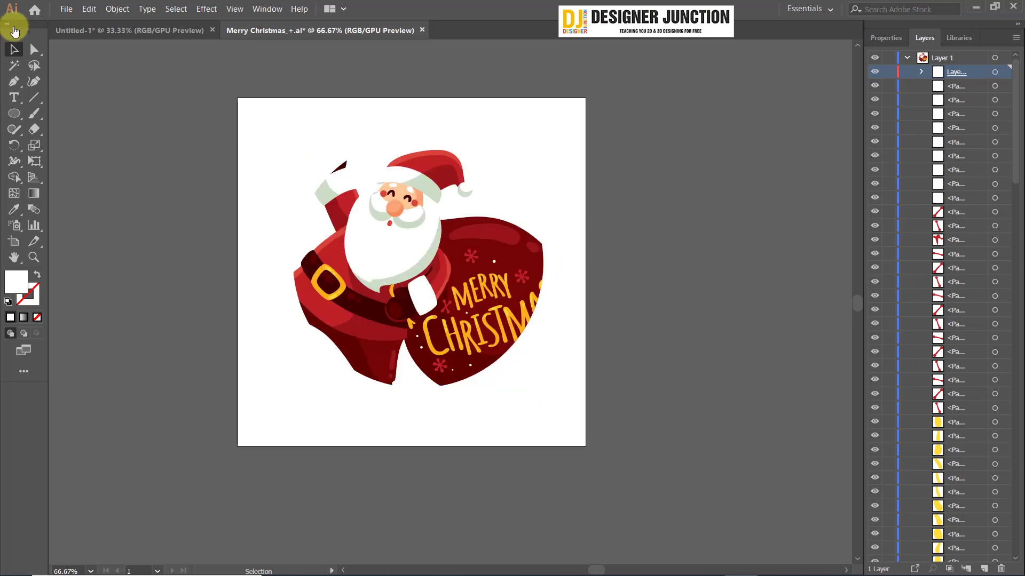
Step: Select the sack path and all artwork to examine the outlines hidden outside the circular mask, and clear the selection
left_click(437, 274)
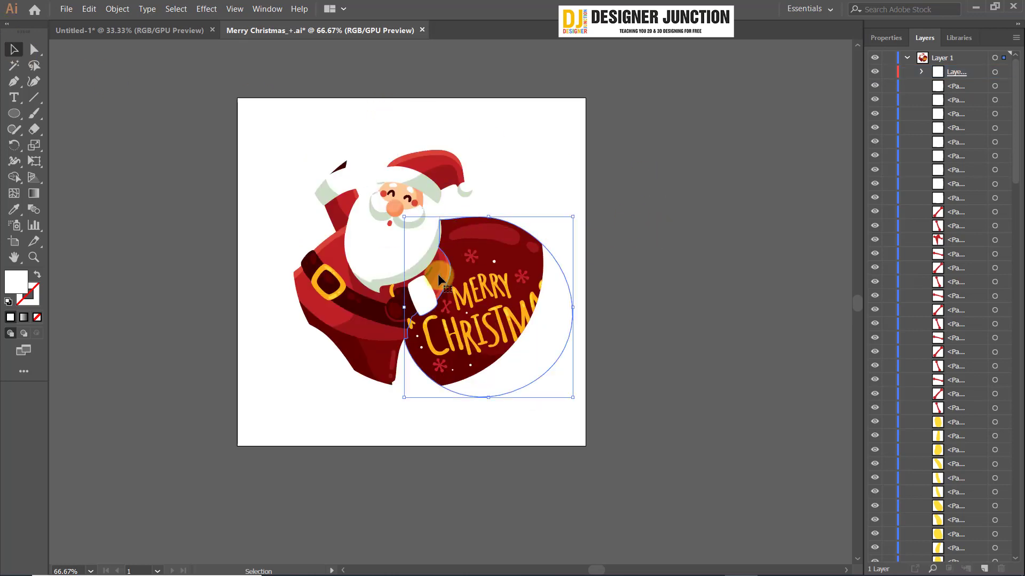
left_click(231, 142)
key("ctrl+a")
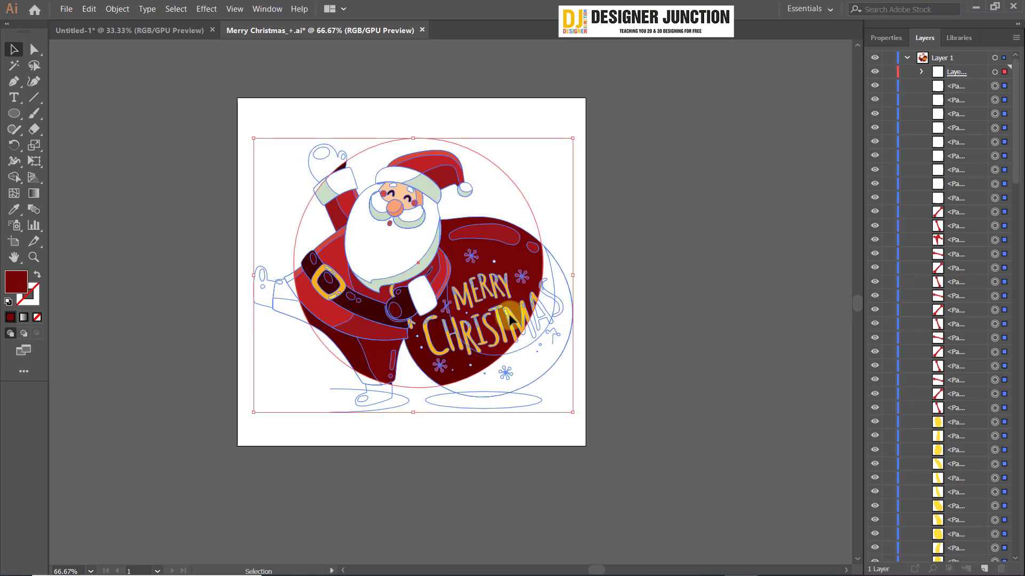
left_click(751, 229)
Step: Try moving the white beard path and the M of MERRY inside the mask, and undo both moves
left_click_drag(394, 279, 328, 295)
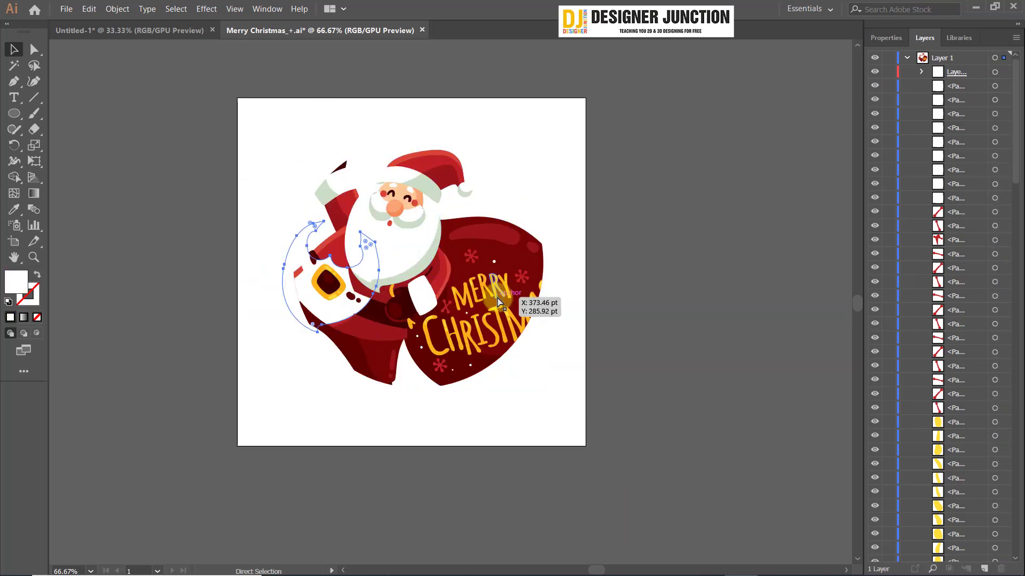
key("ctrl+z")
left_click_drag(472, 296, 589, 291)
key("ctrl+z")
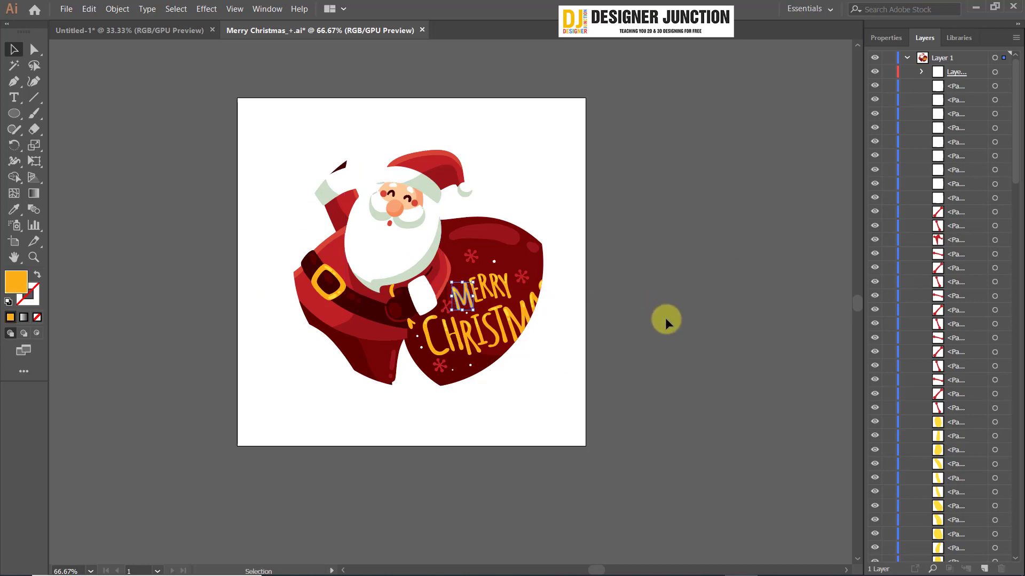
left_click(665, 318)
left_click(900, 39)
left_click(928, 38)
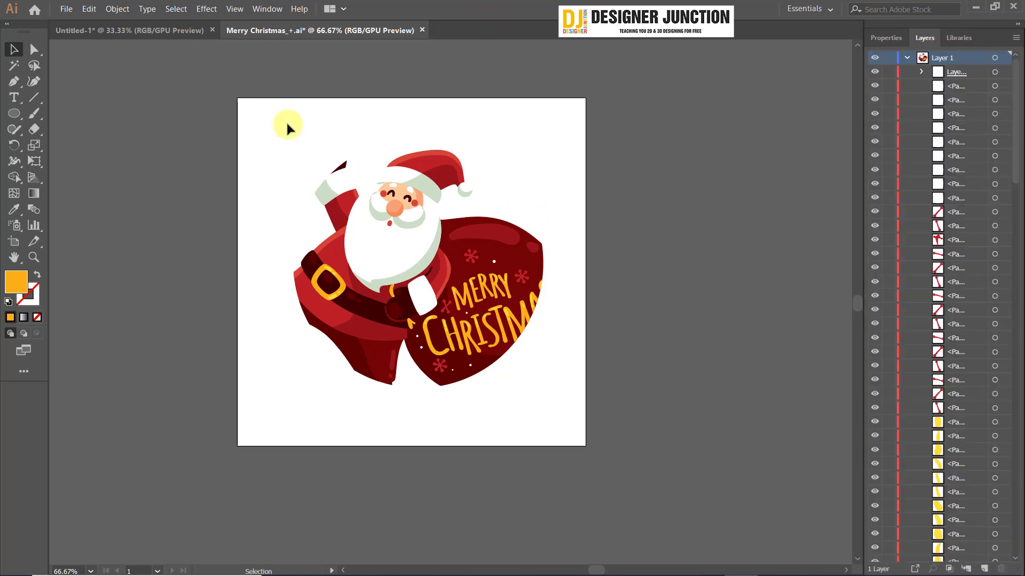